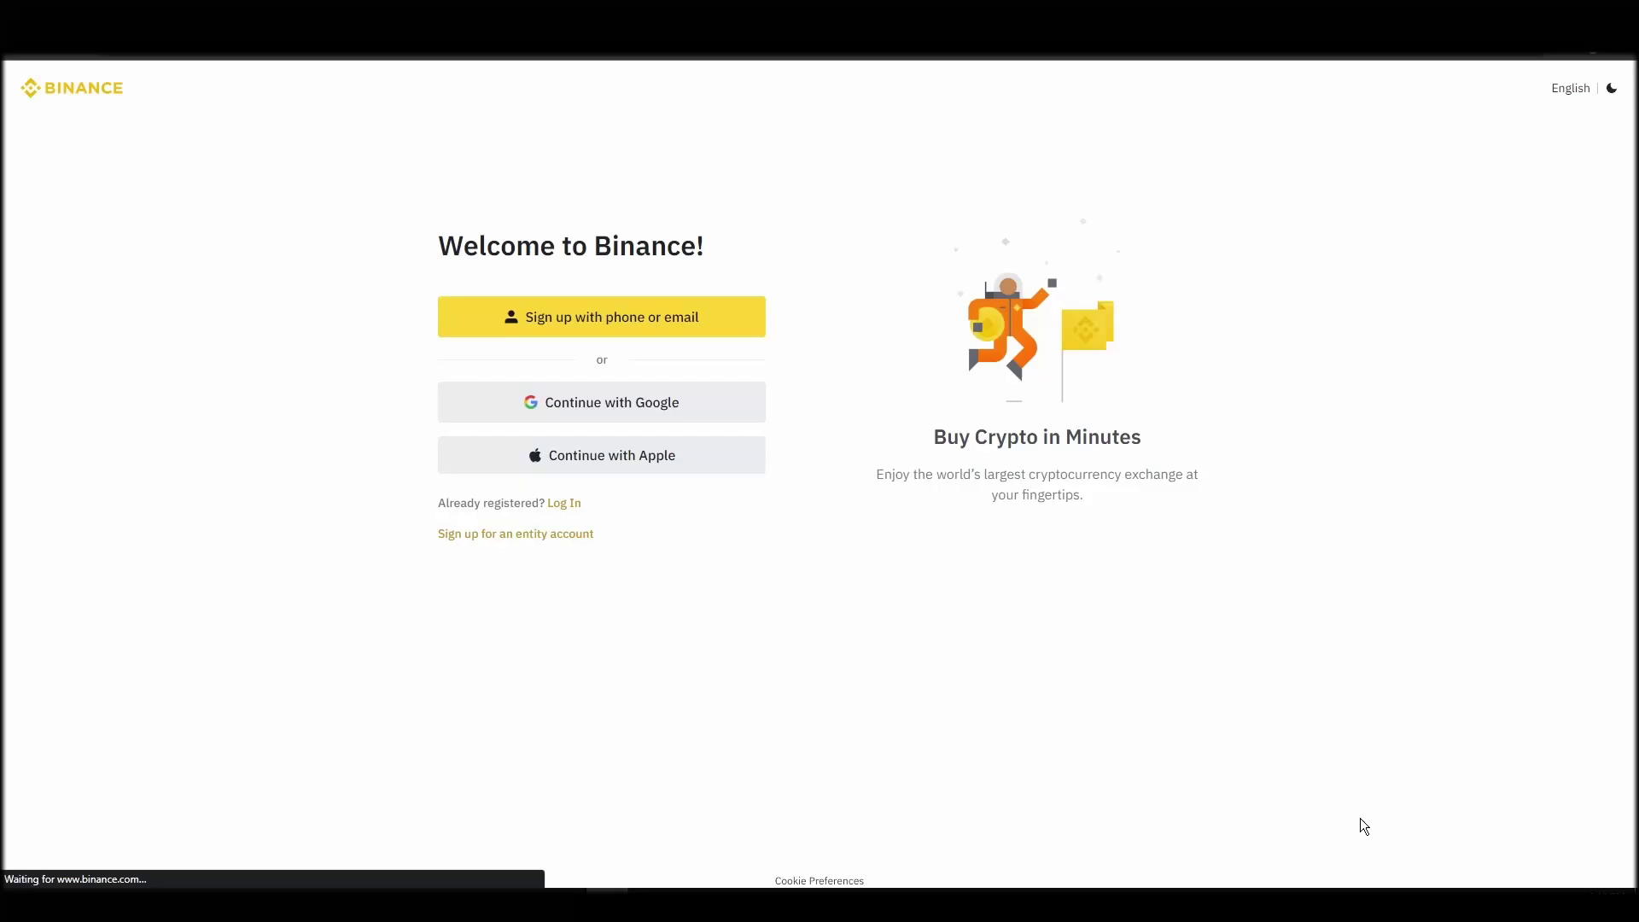
- Sign up for a Binance personal account with an email address and password, accepting the terms
left_click(622, 329)
key("Tab")
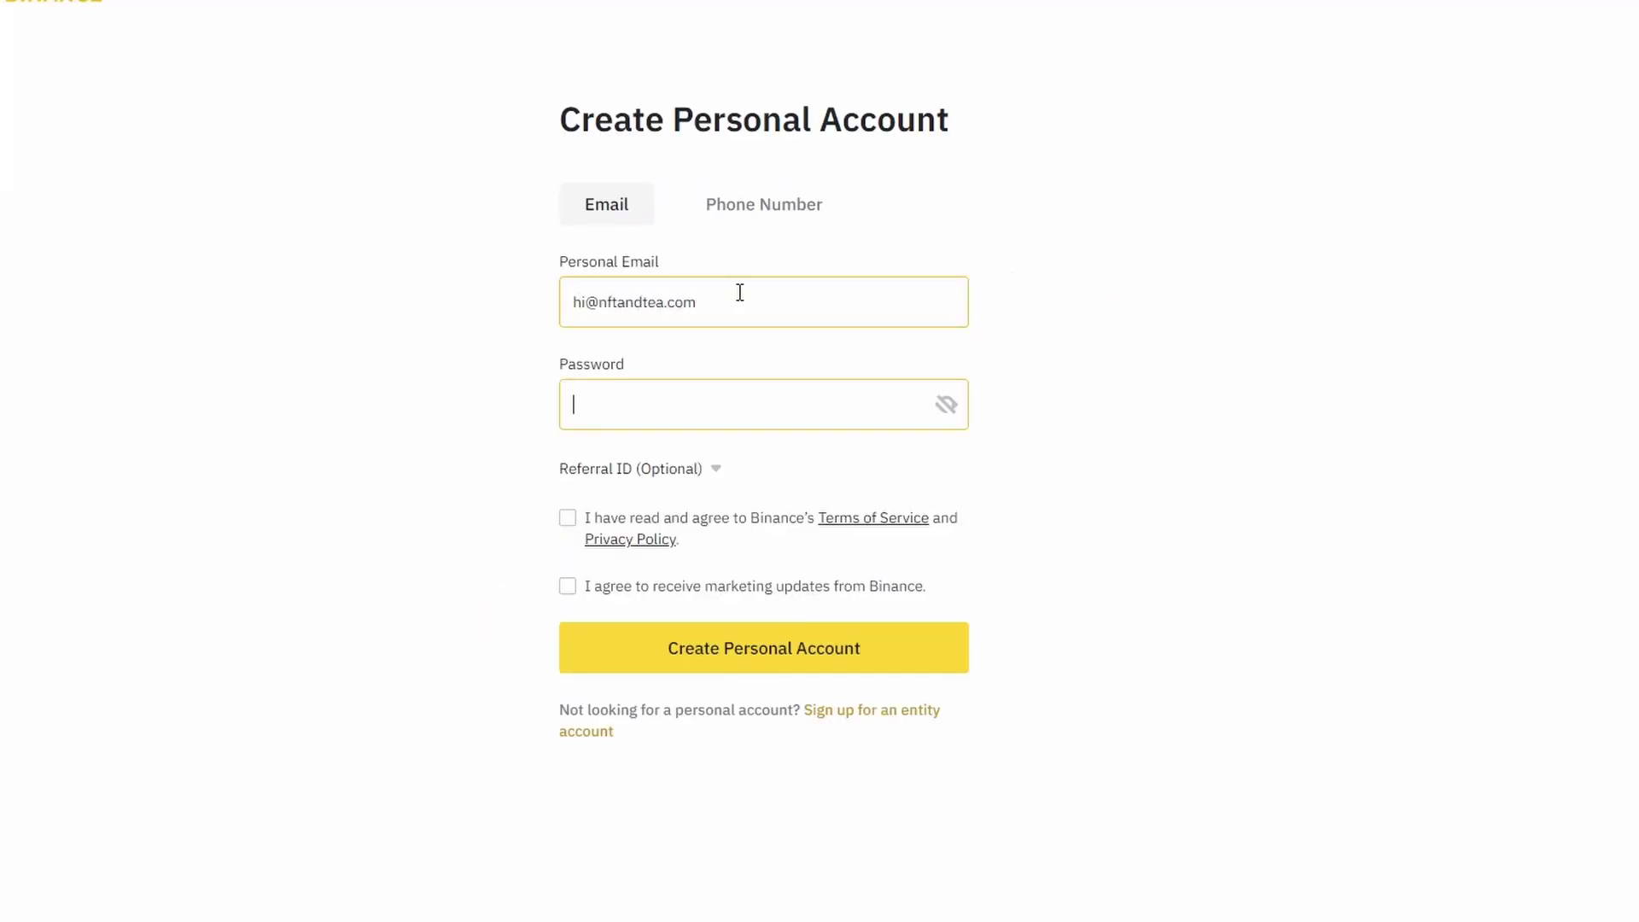
type("•••••••••••")
left_click(567, 517)
left_click(856, 672)
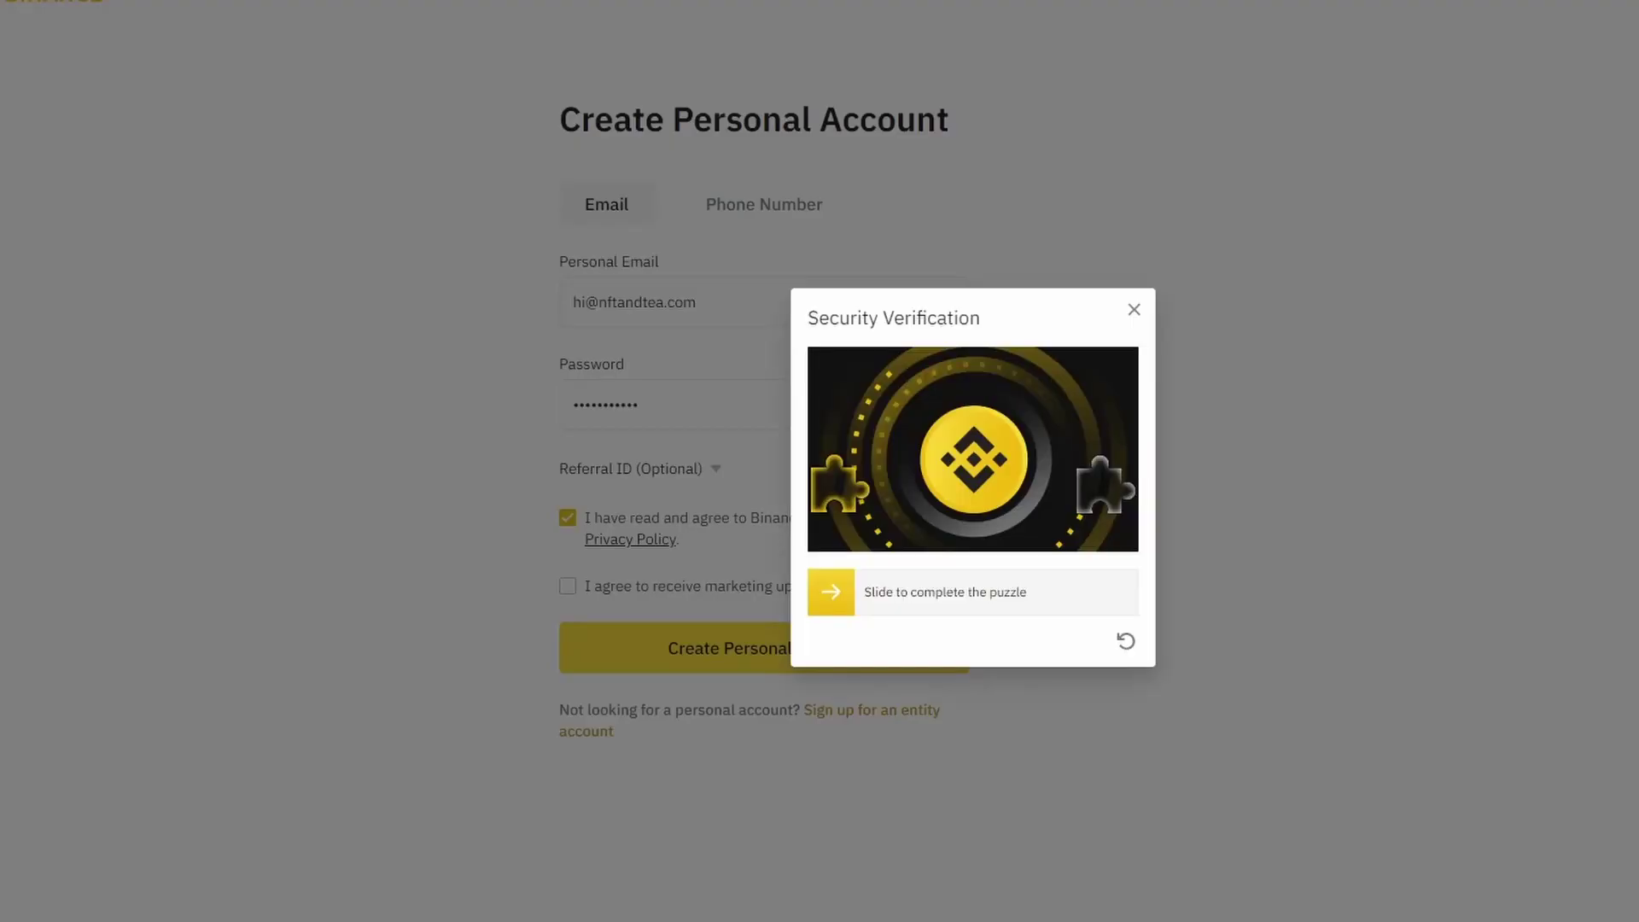
- Solve the security slider puzzle and paste the emailed verification code
left_click_drag(830, 592, 1115, 592)
left_click(796, 321)
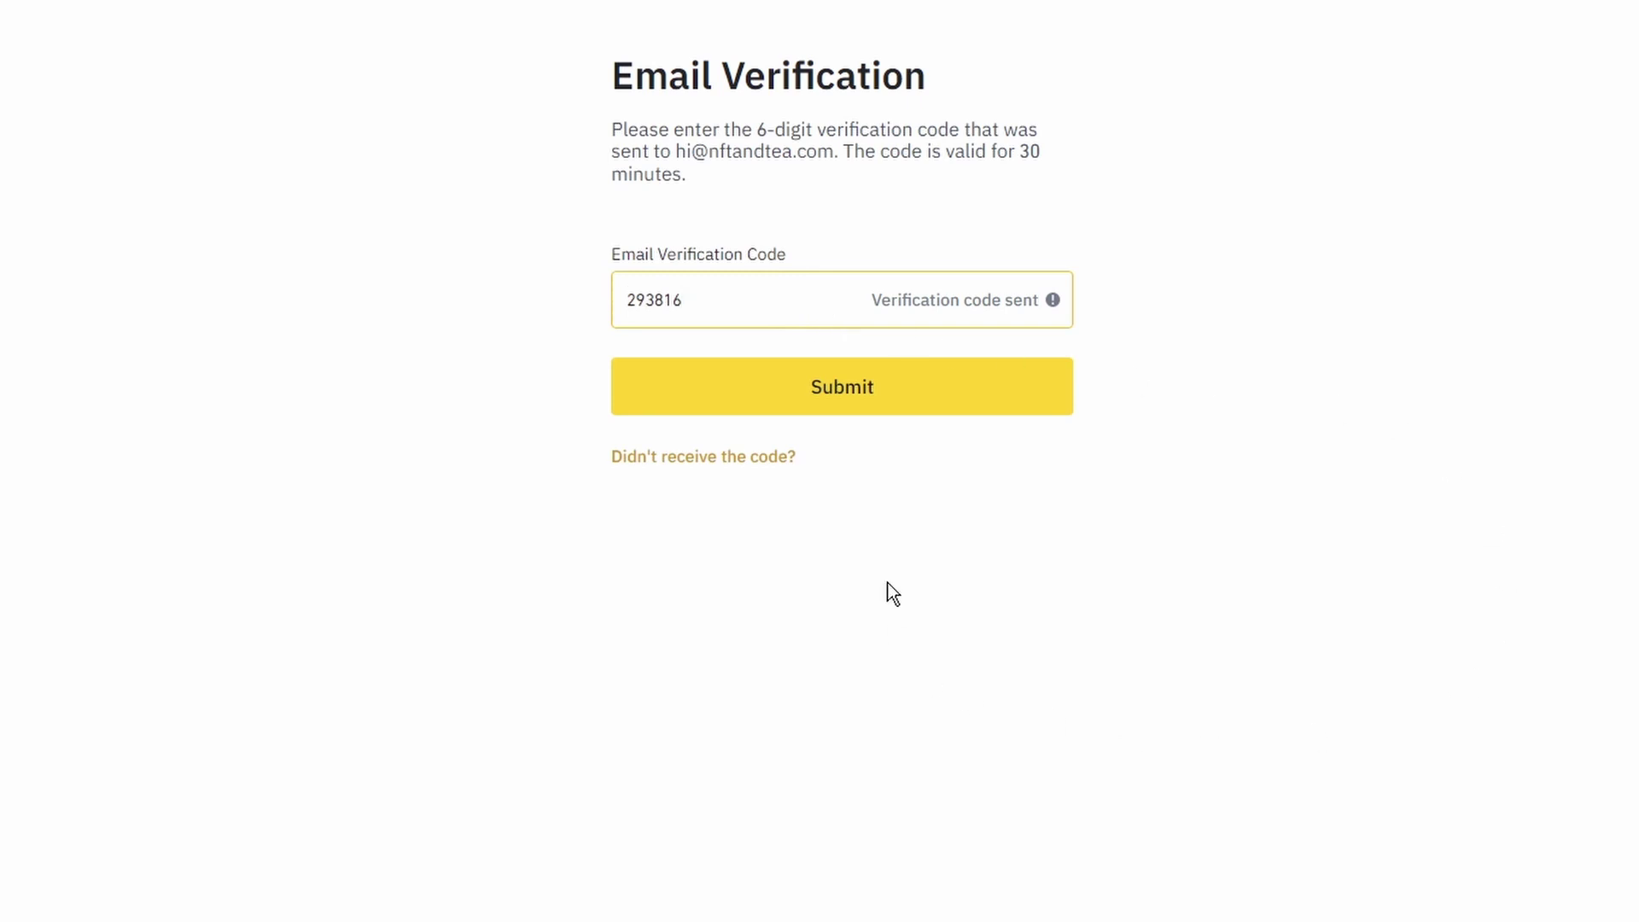
- Submit the email code and start identity verification with Greece as country of residence
left_click(897, 397)
left_click(585, 593)
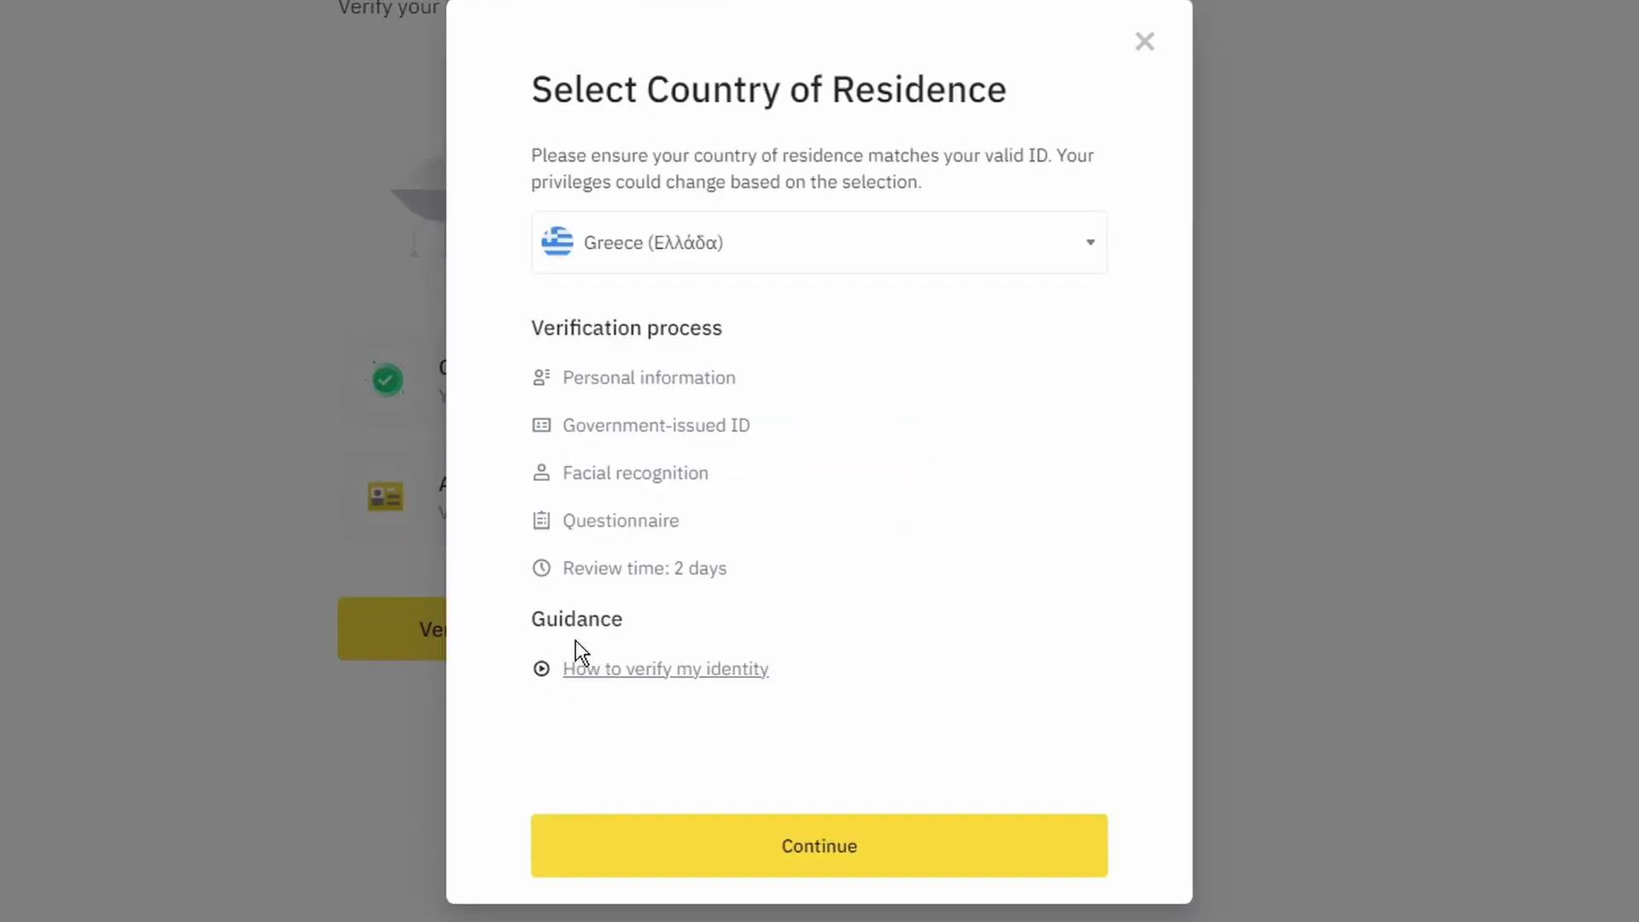
left_click(819, 845)
left_click(900, 288)
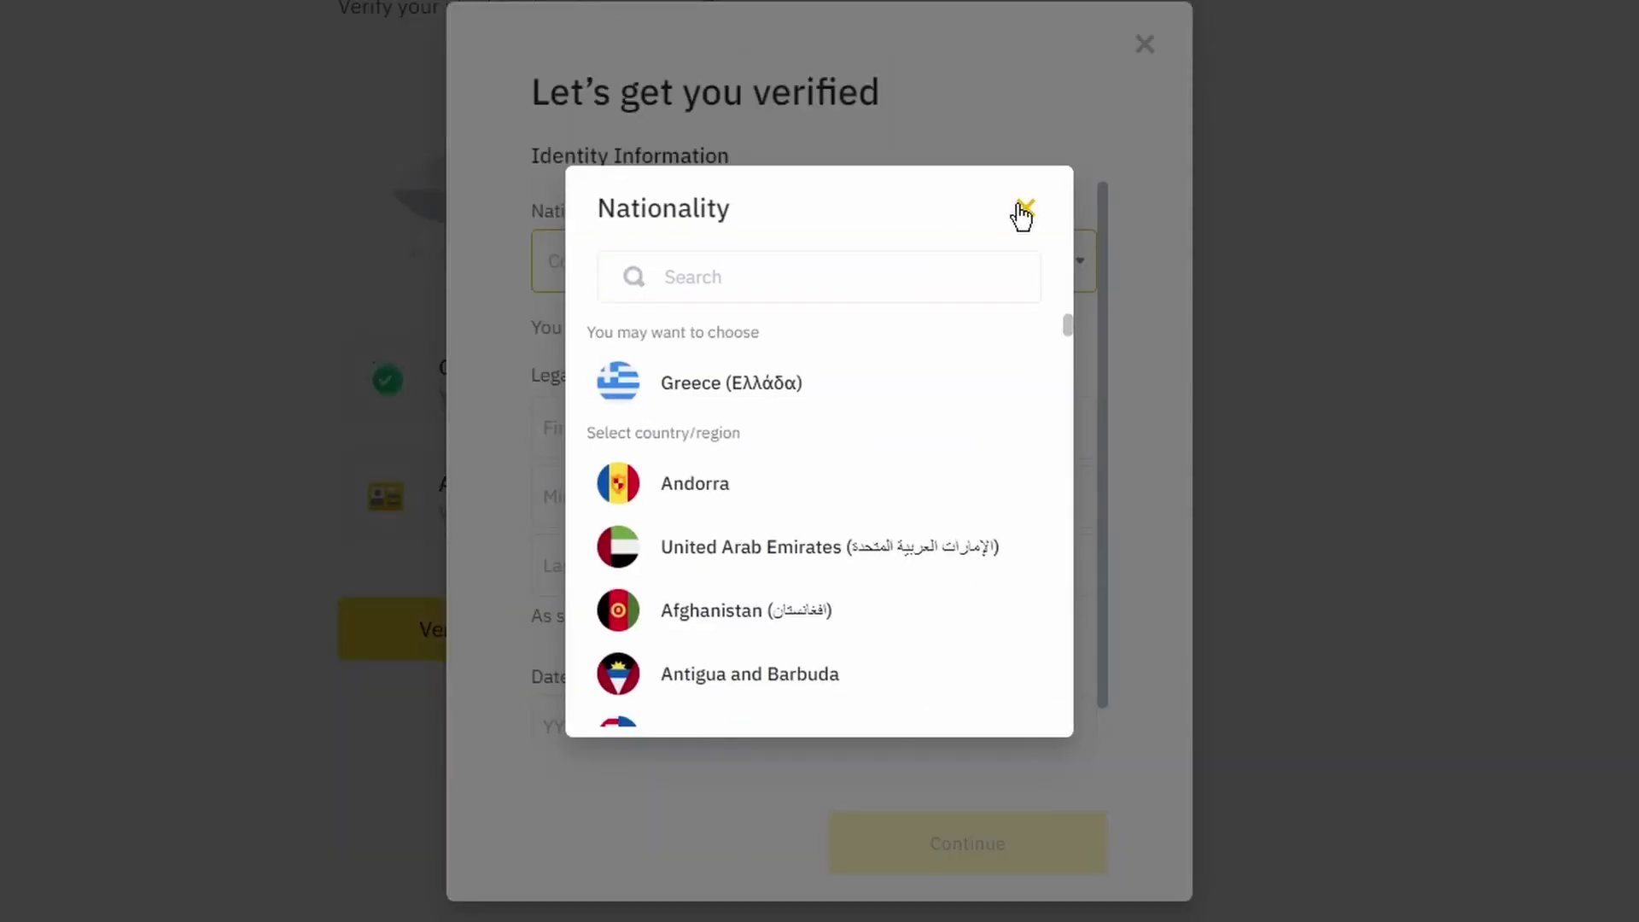
left_click(1022, 212)
- Enter first and last name, birth date, and Greece as nationality
left_click(898, 394)
type("Example")
key("Tab")
type("Example")
key("Tab")
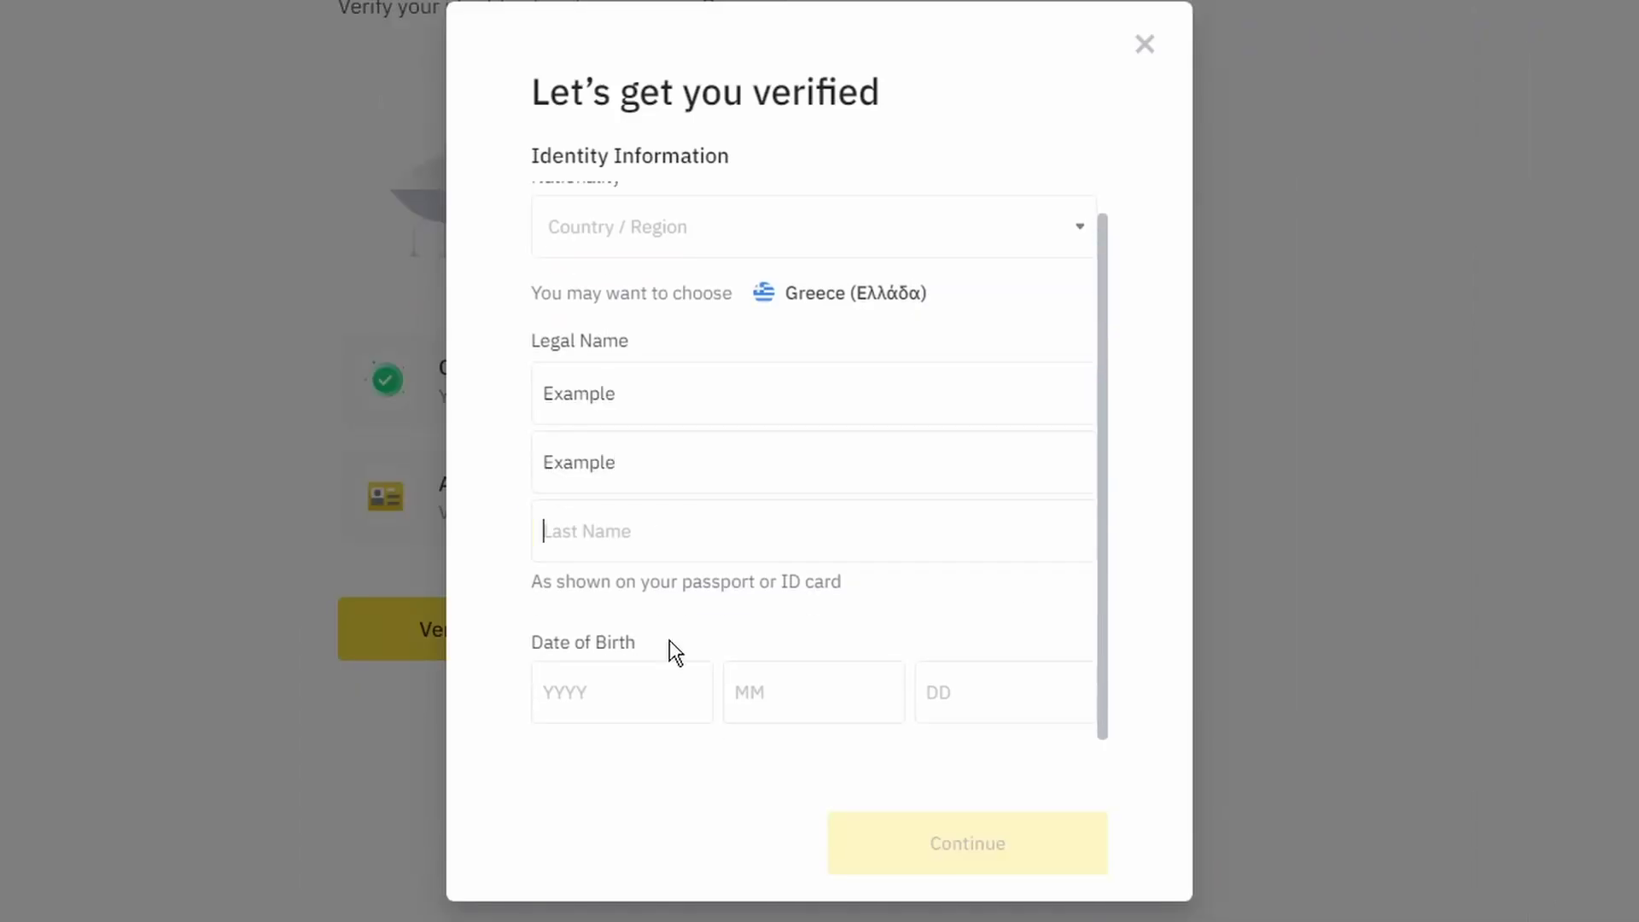
- Fill in the home address fields and continue to identity verification
type("Example")
left_click(700, 692)
type("19981111")
left_click(769, 292)
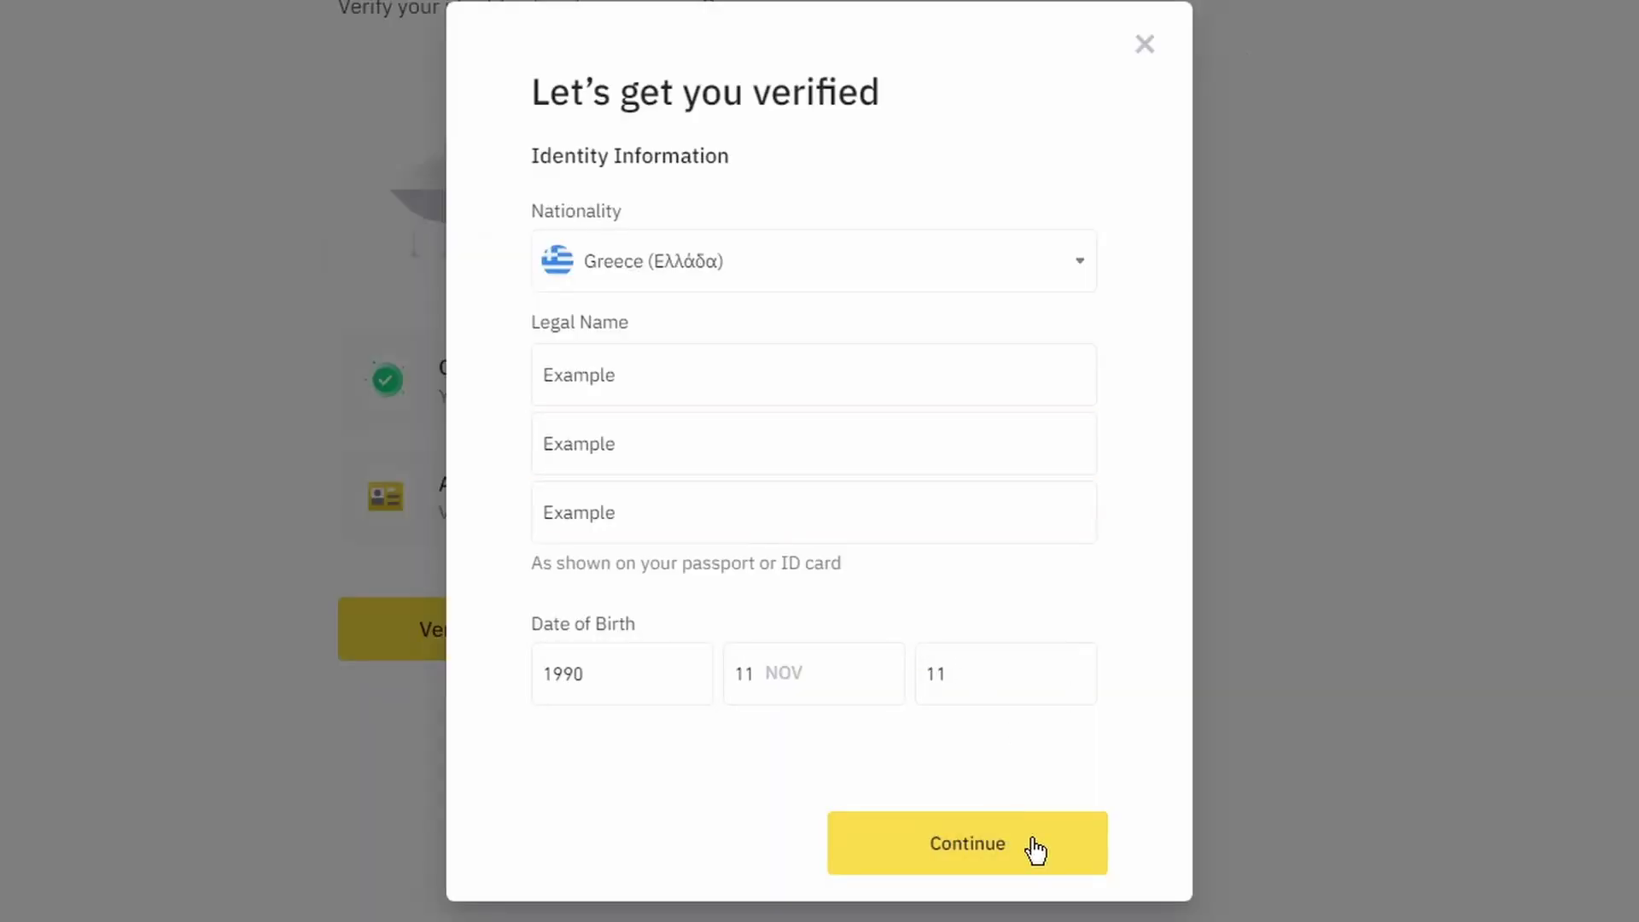
left_click(1036, 843)
left_click(722, 247)
type("Example")
key("Tab")
type("Example")
left_click(709, 453)
type("Example")
left_click(968, 844)
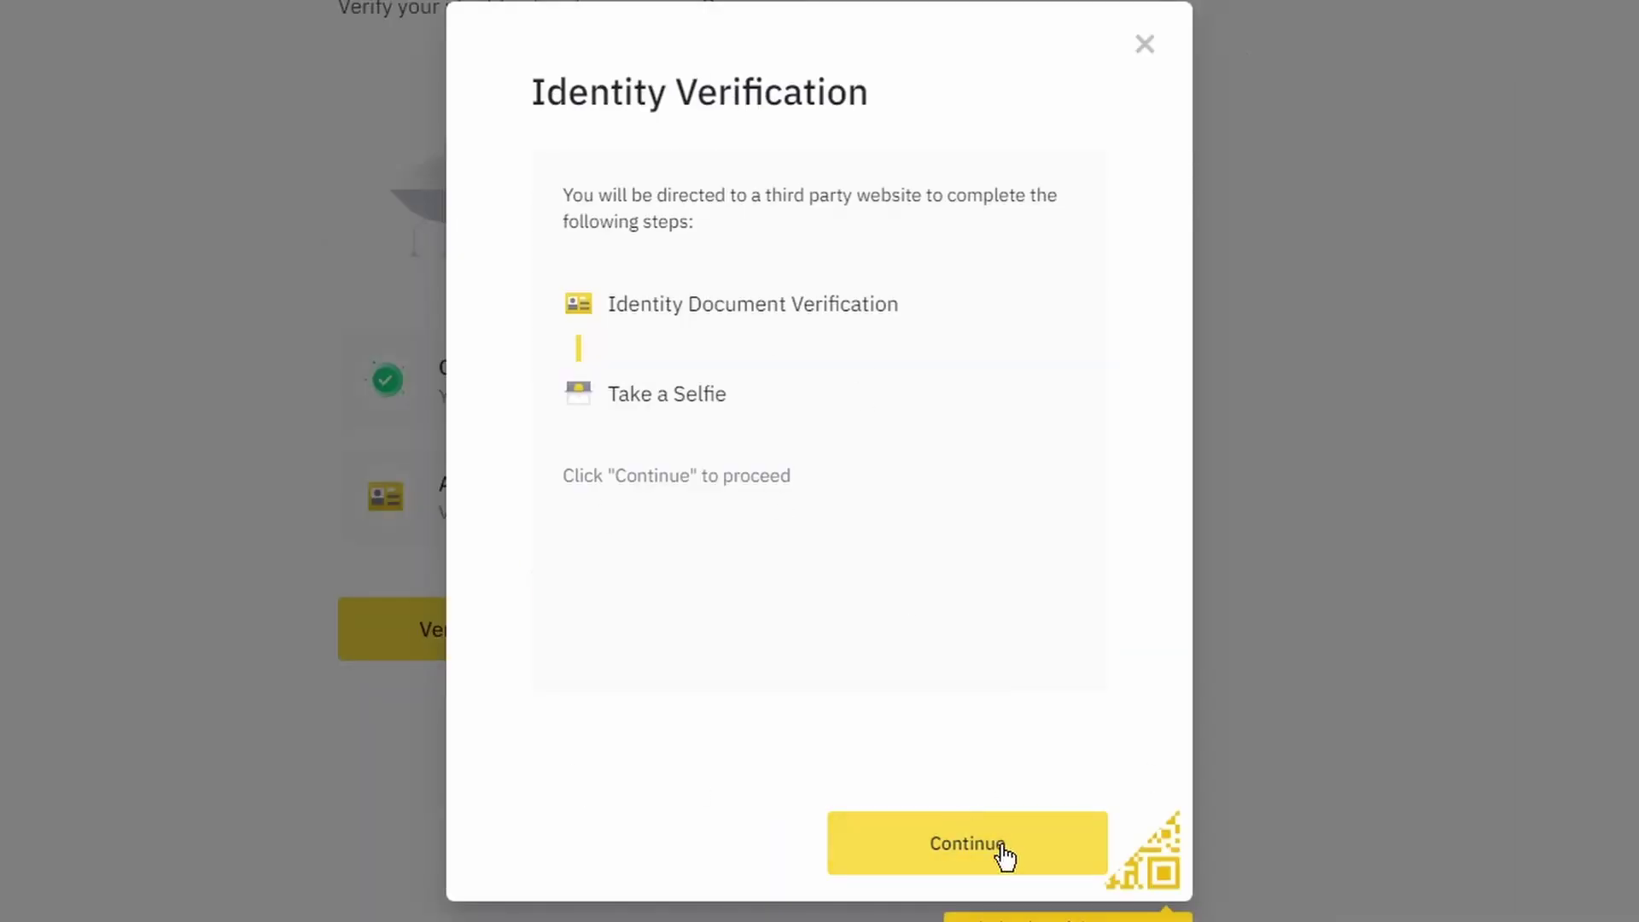
- Choose driver's license as the identity document and allow camera access
left_click(998, 847)
left_click(832, 400)
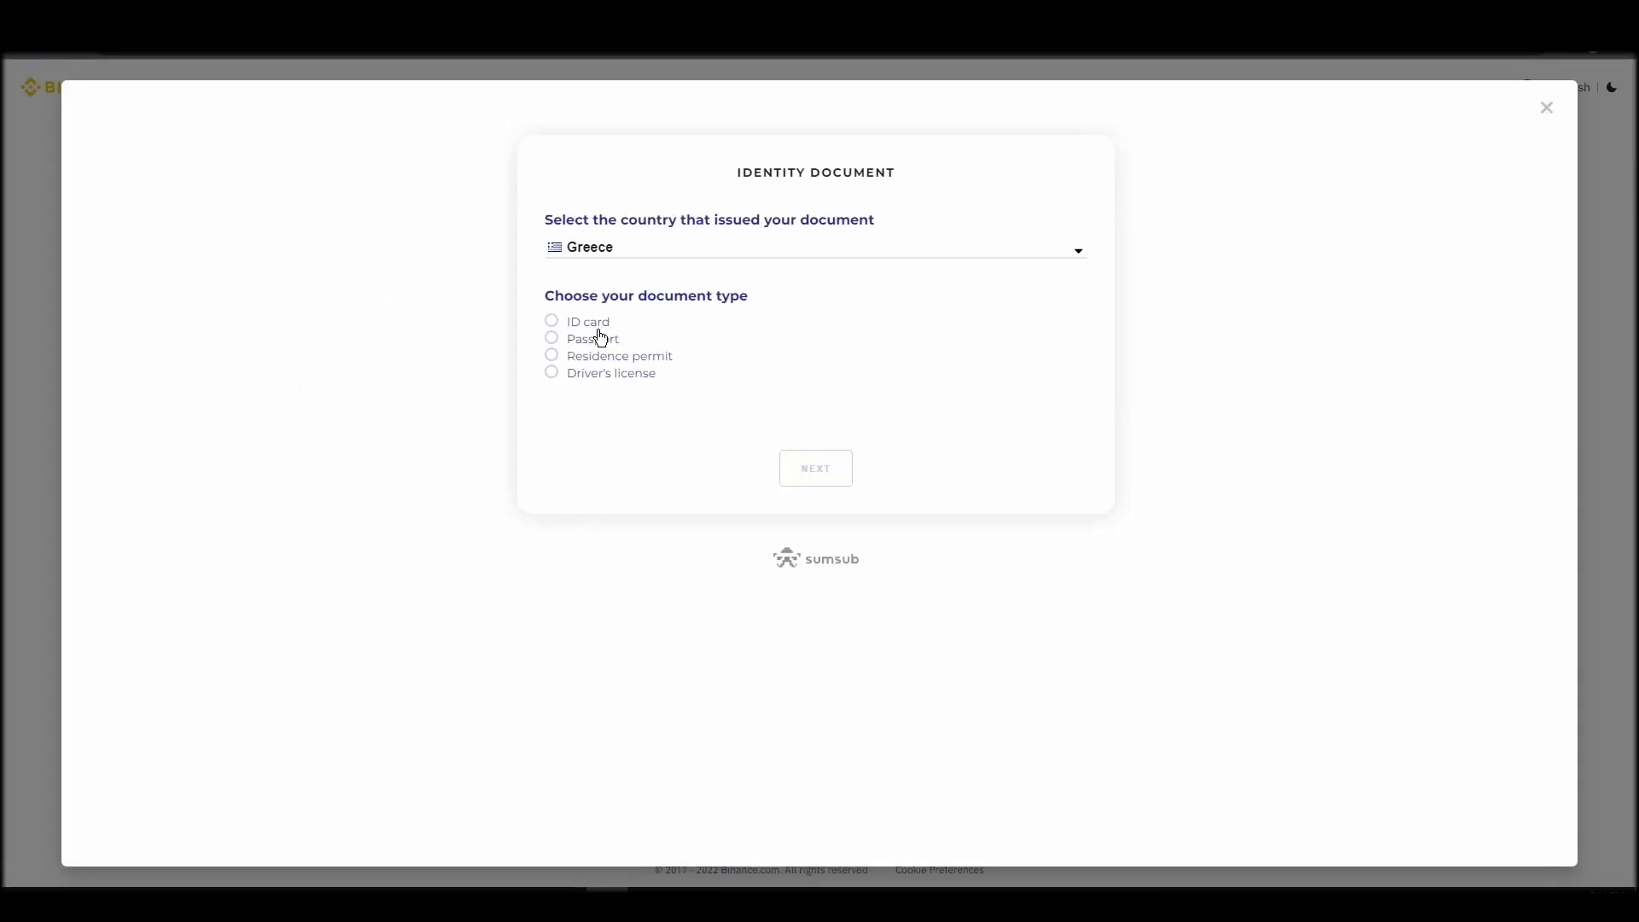
left_click(598, 338)
left_click(611, 372)
left_click(815, 672)
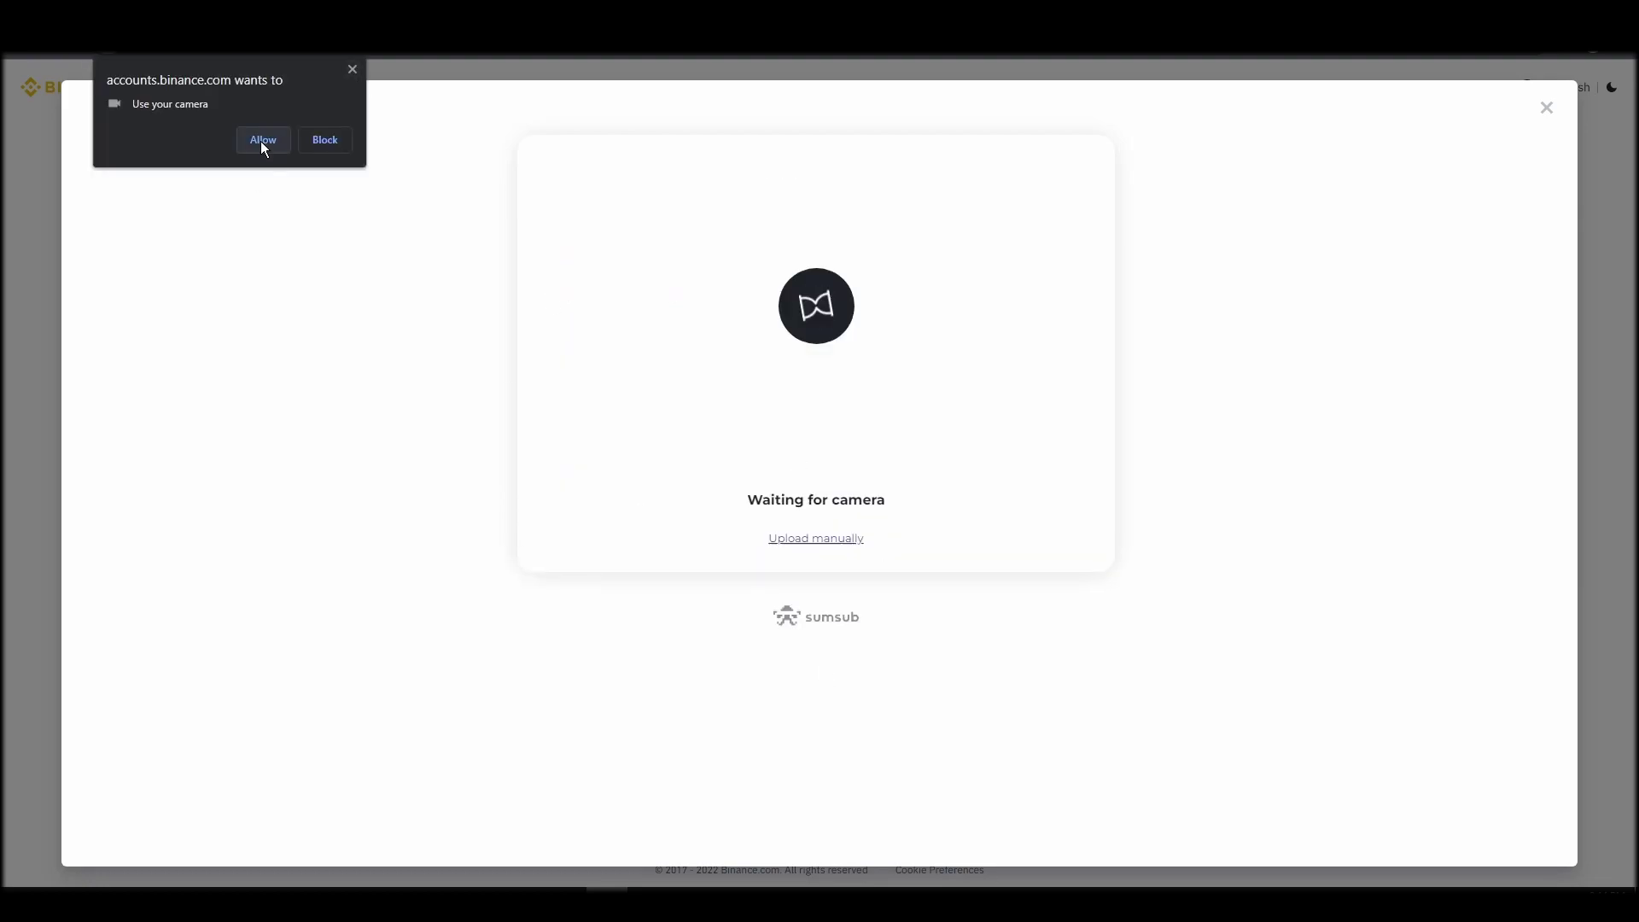
left_click(812, 537)
scroll(812, 652, "down", 2)
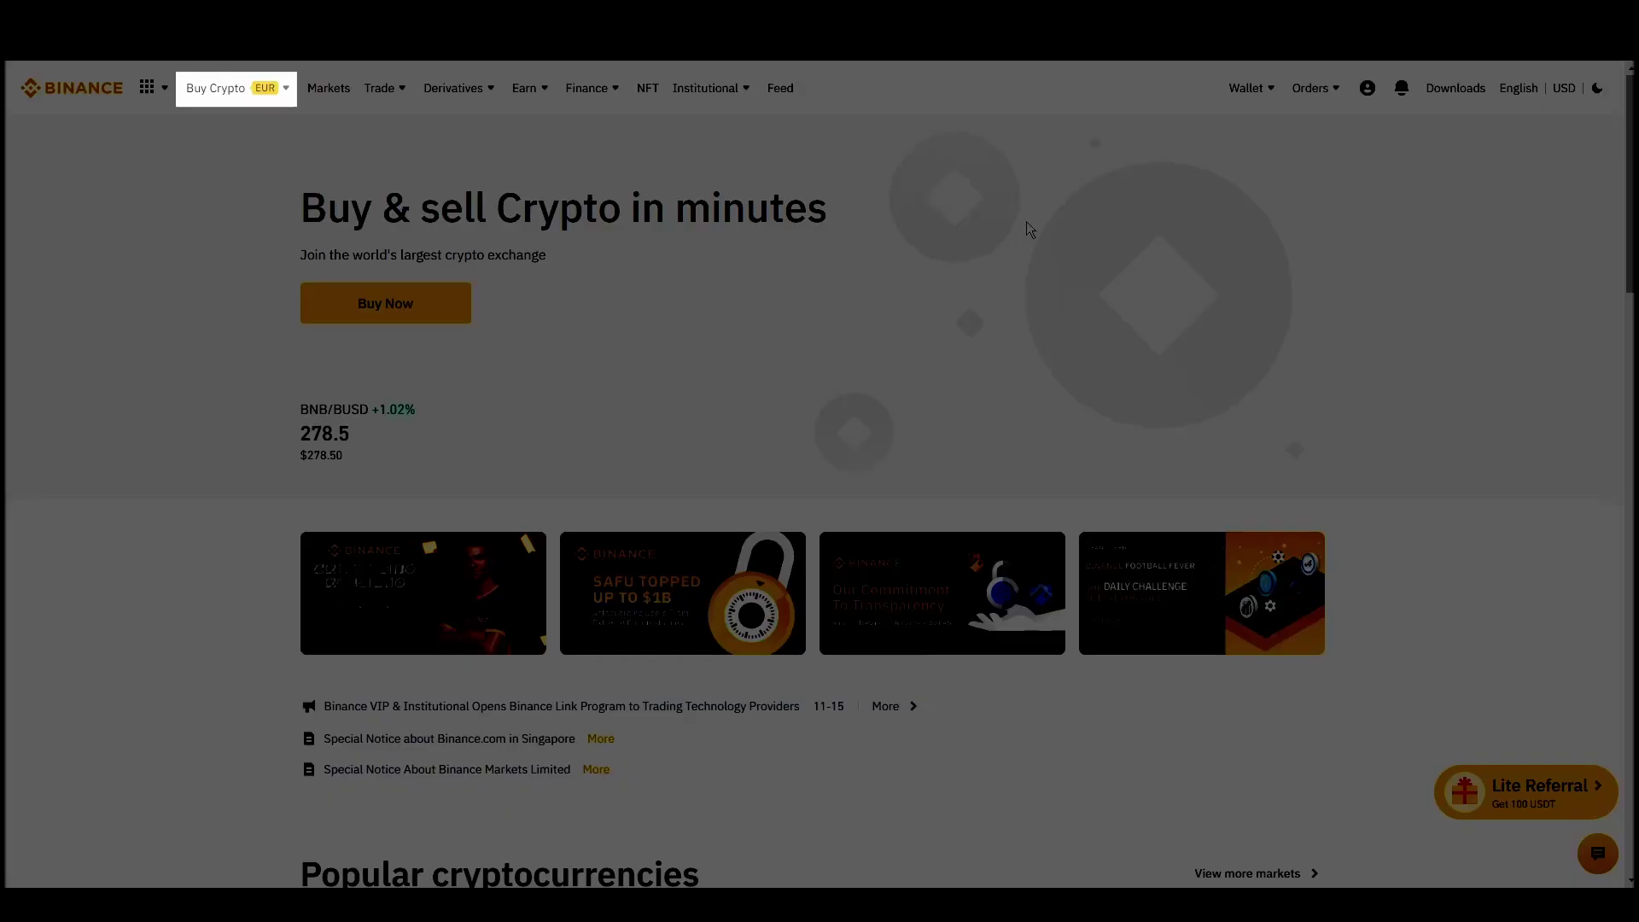
- Start a credit/debit card crypto purchase with ETH as the coin to receive
mouse_move(259, 103)
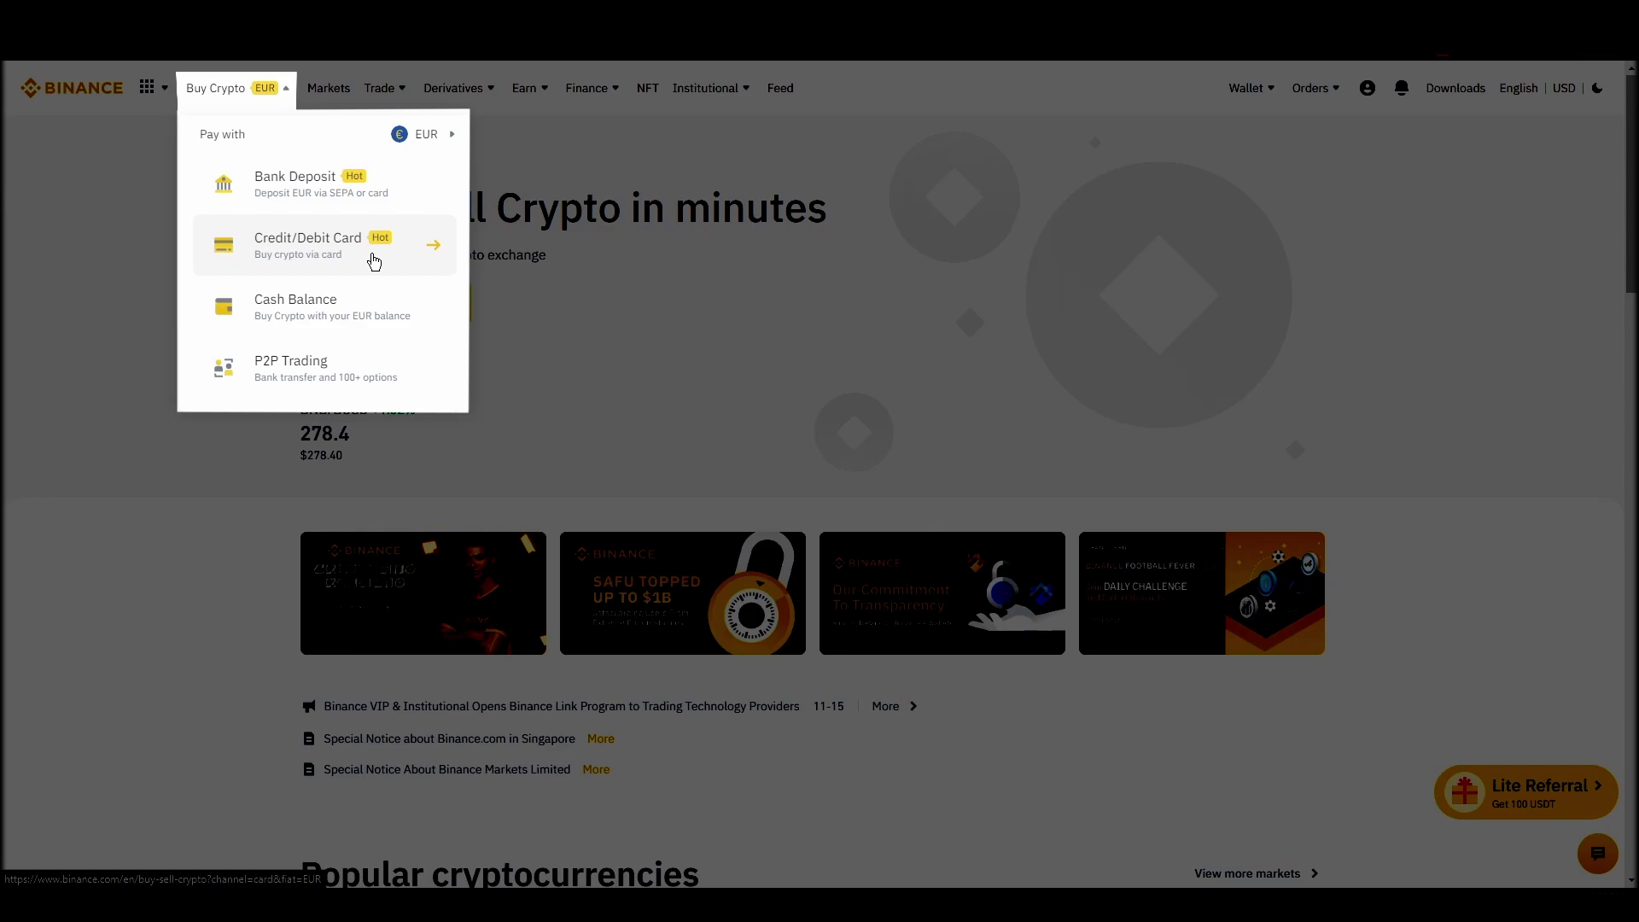
left_click(374, 260)
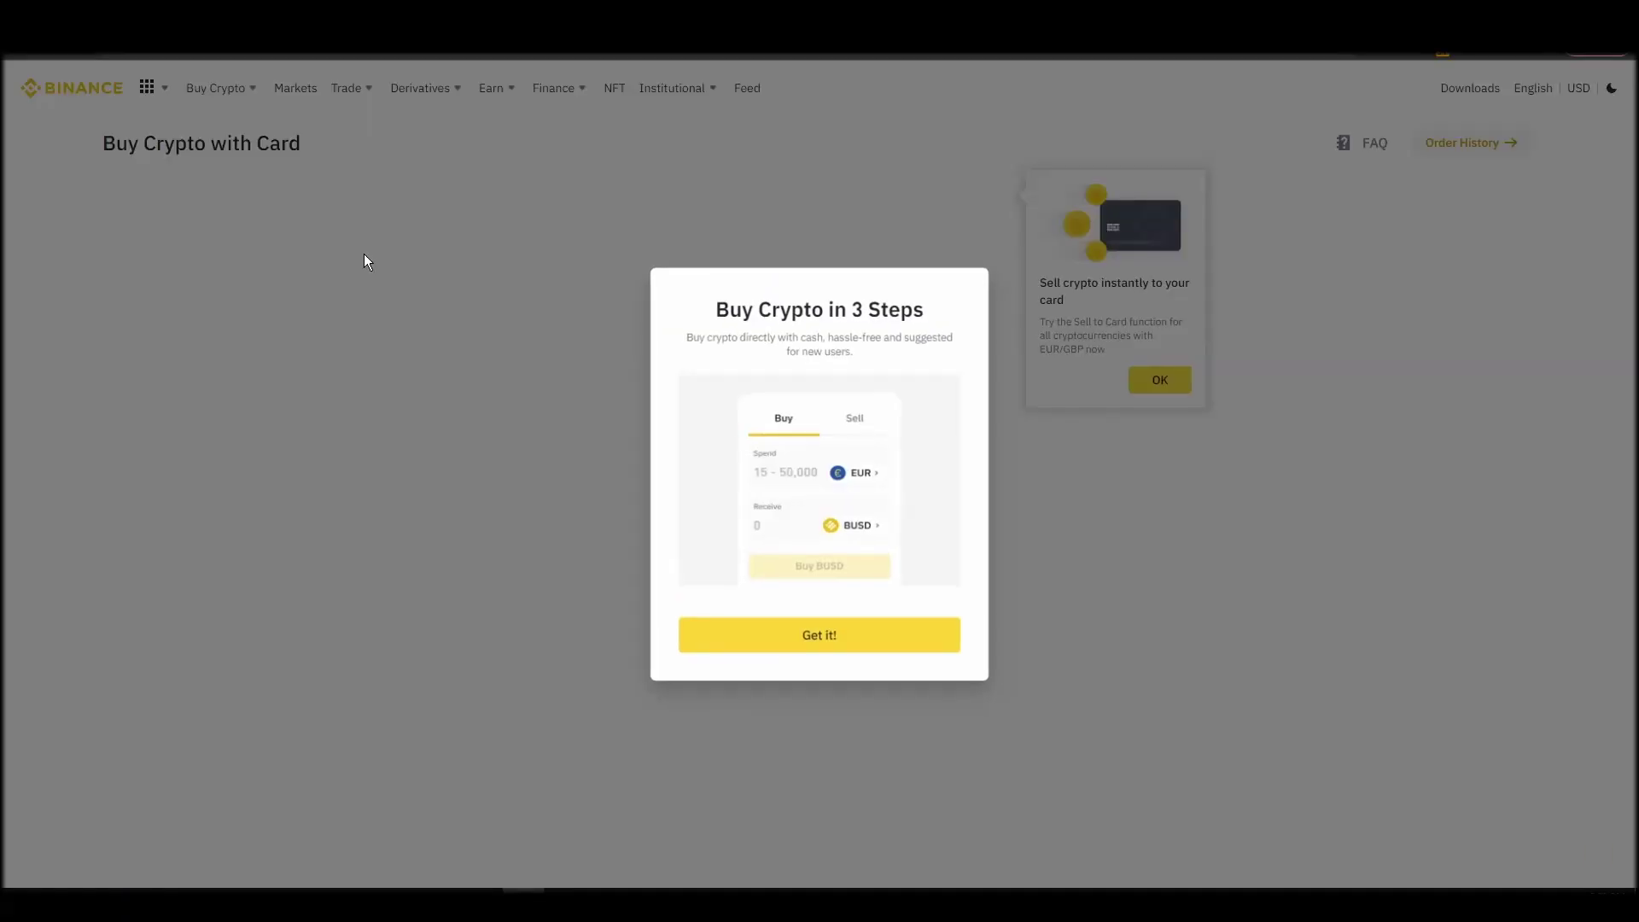
left_click(864, 639)
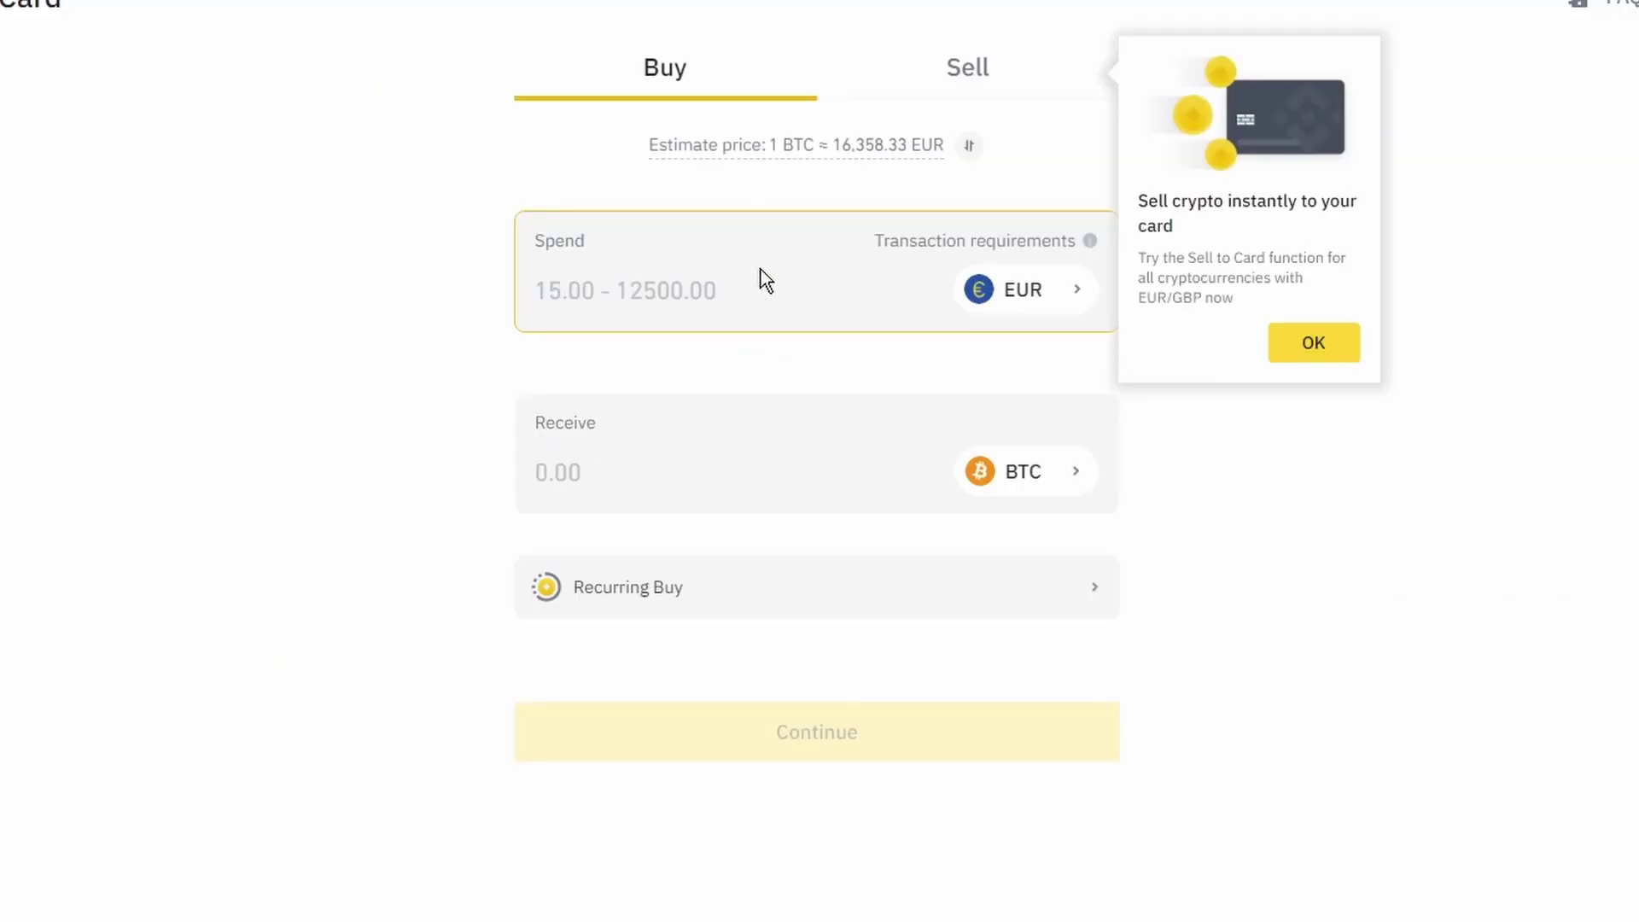
left_click(1032, 487)
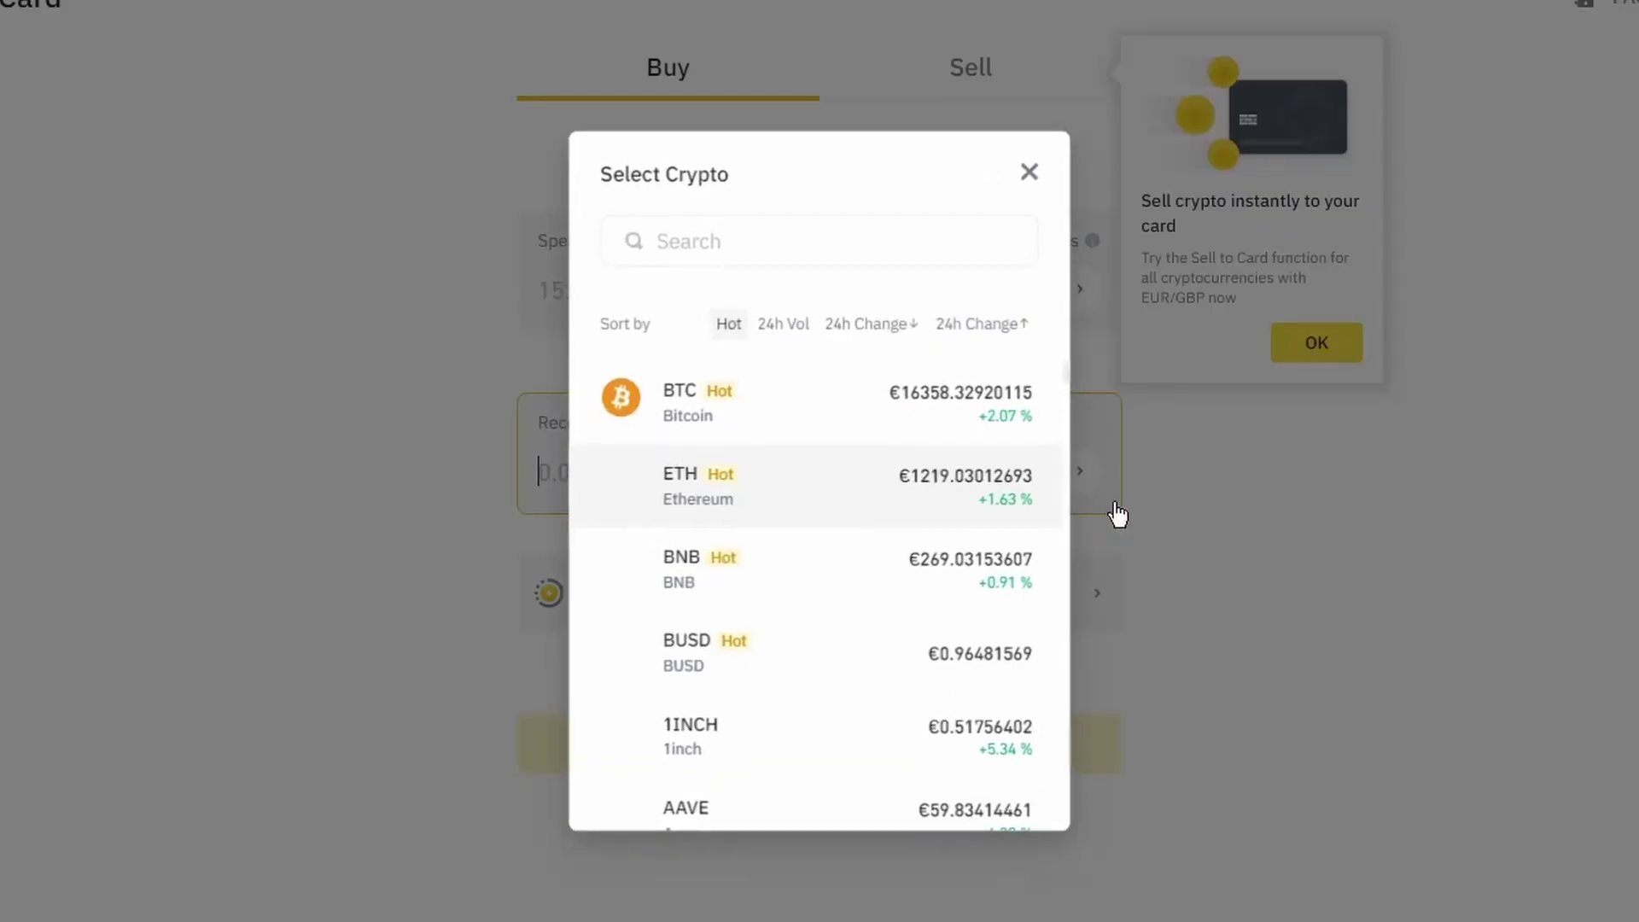
left_click(797, 497)
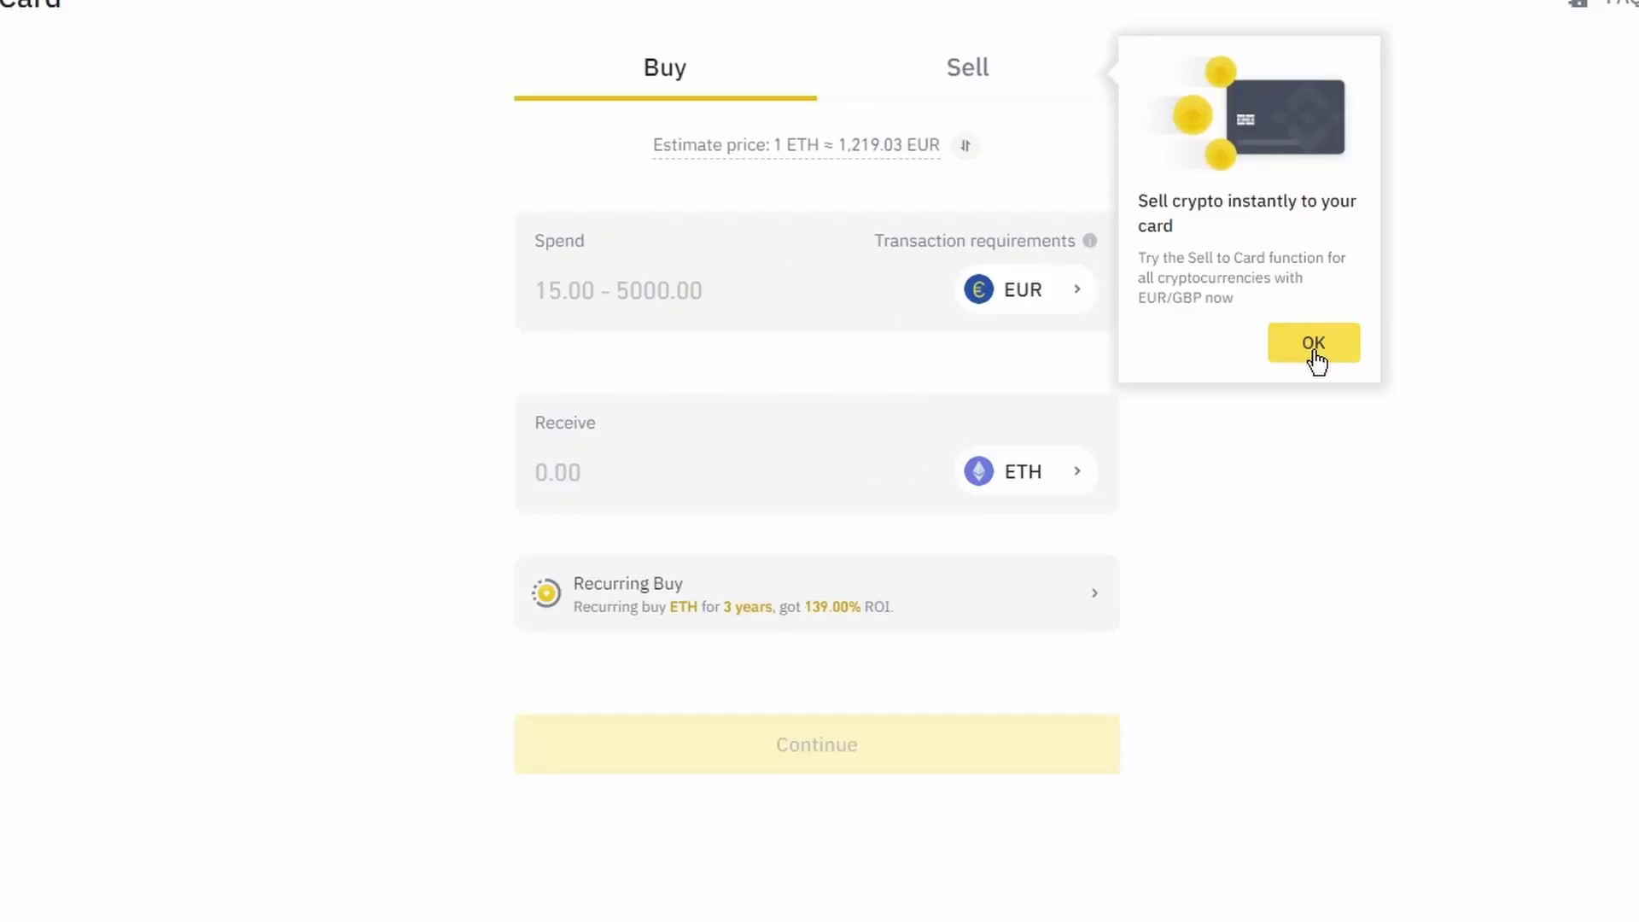
left_click(1313, 352)
- Enter 15 EUR as the spend amount and confirm the ETH purchase
left_click(684, 296)
type("15")
left_click(274, 280)
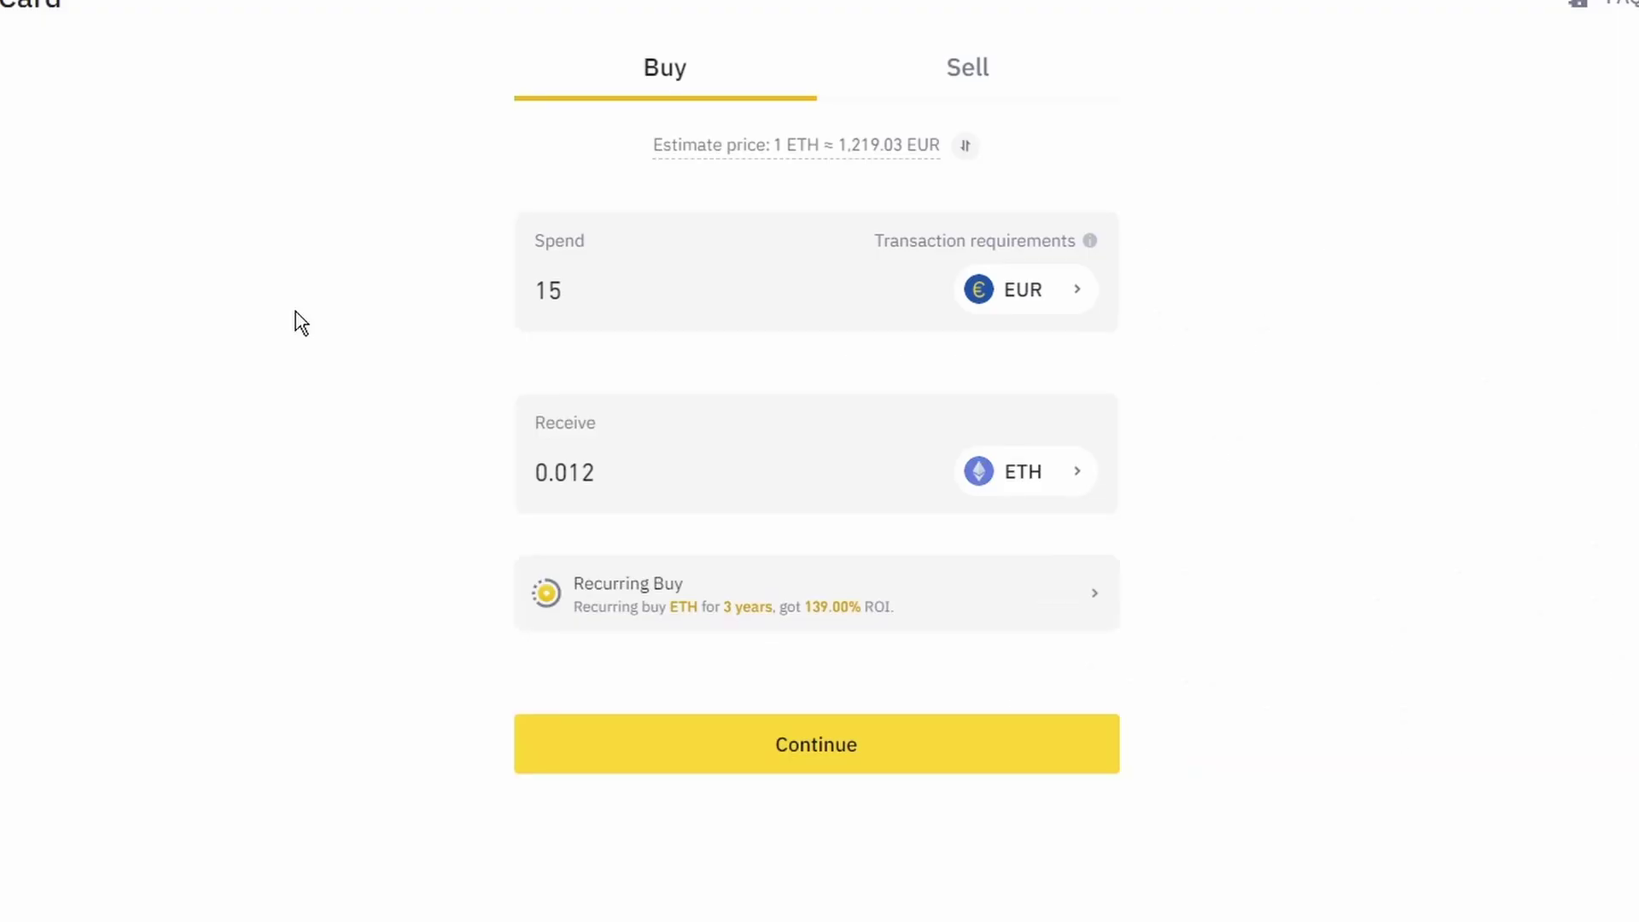
left_click(688, 299)
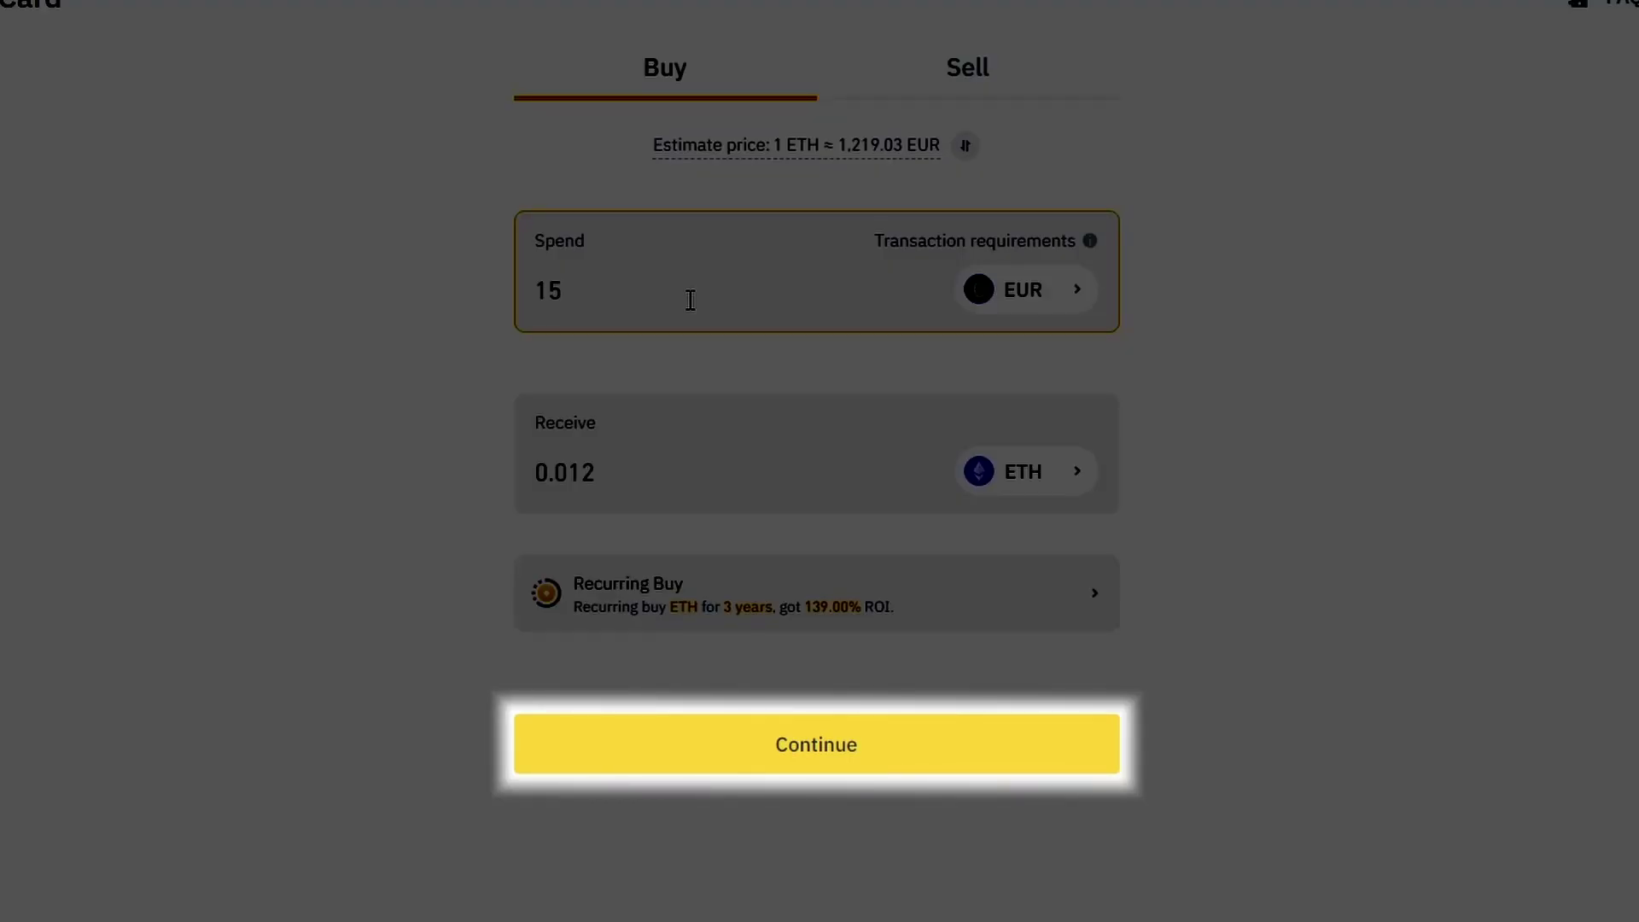
left_click(816, 707)
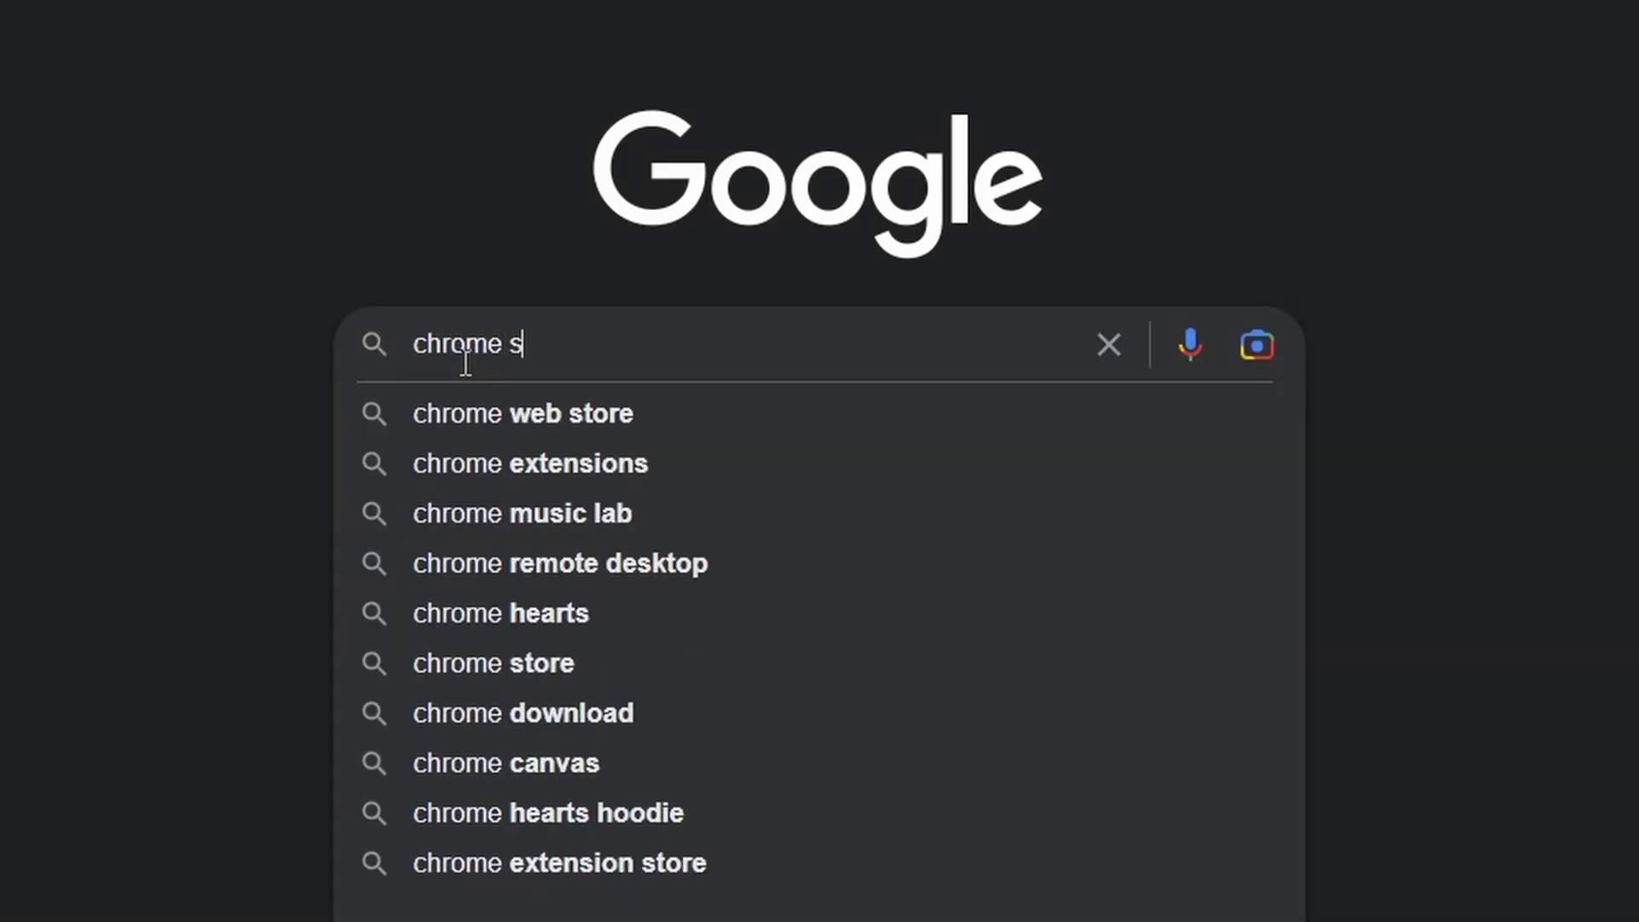
- Find MetaMask in the Chrome Web Store, check metamask.io, and add the extension to Chrome
key("Return")
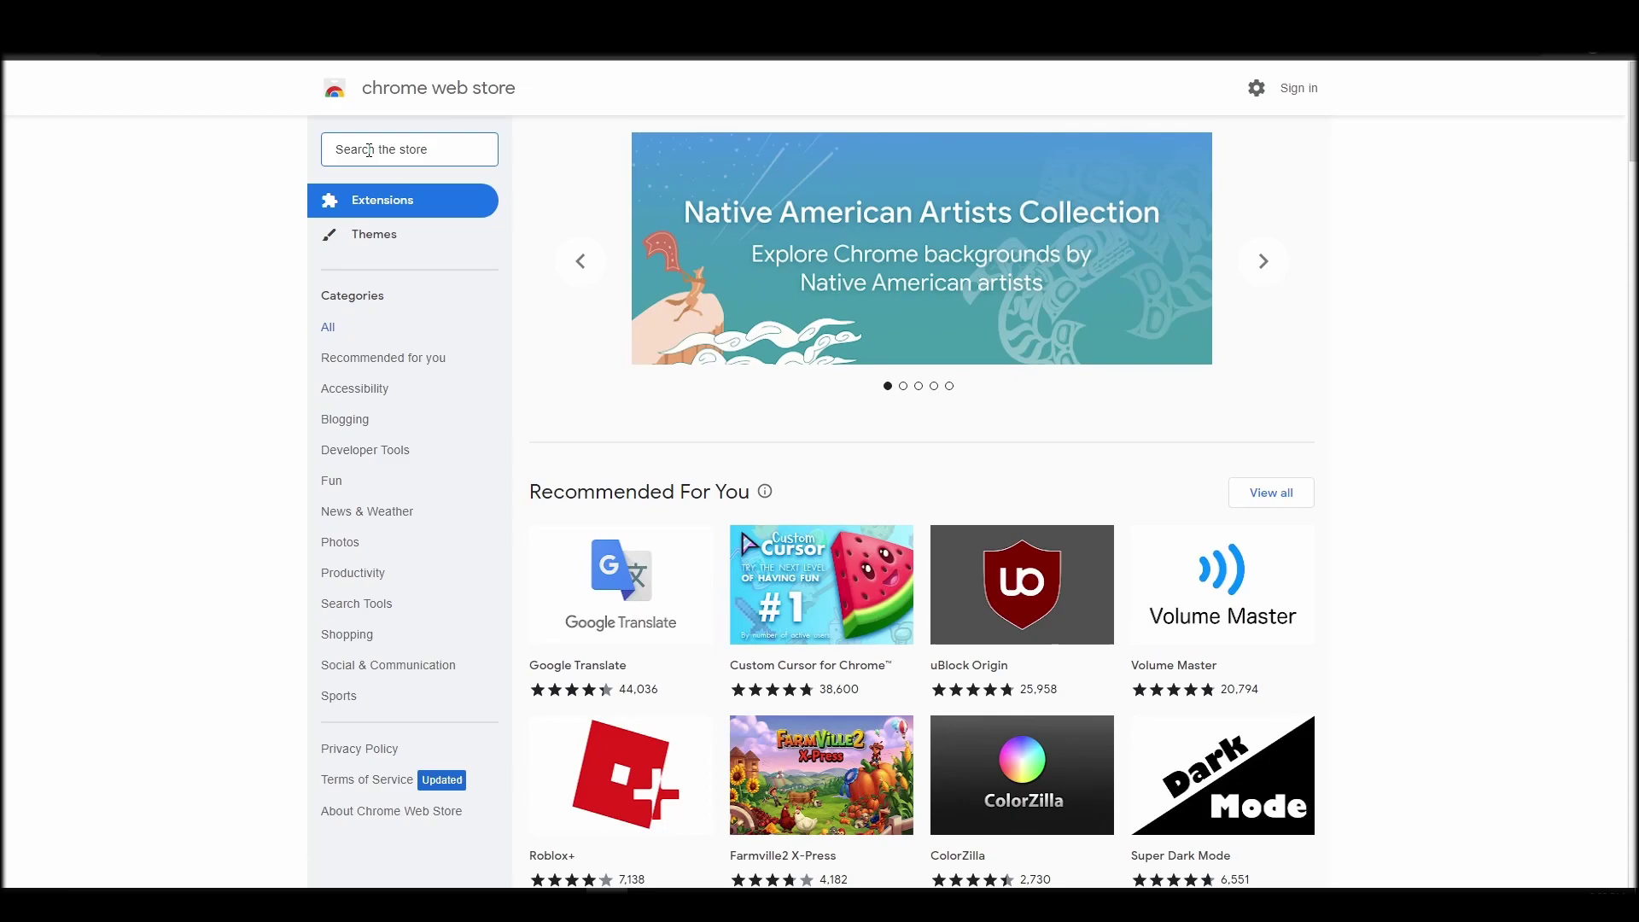
type("metamask")
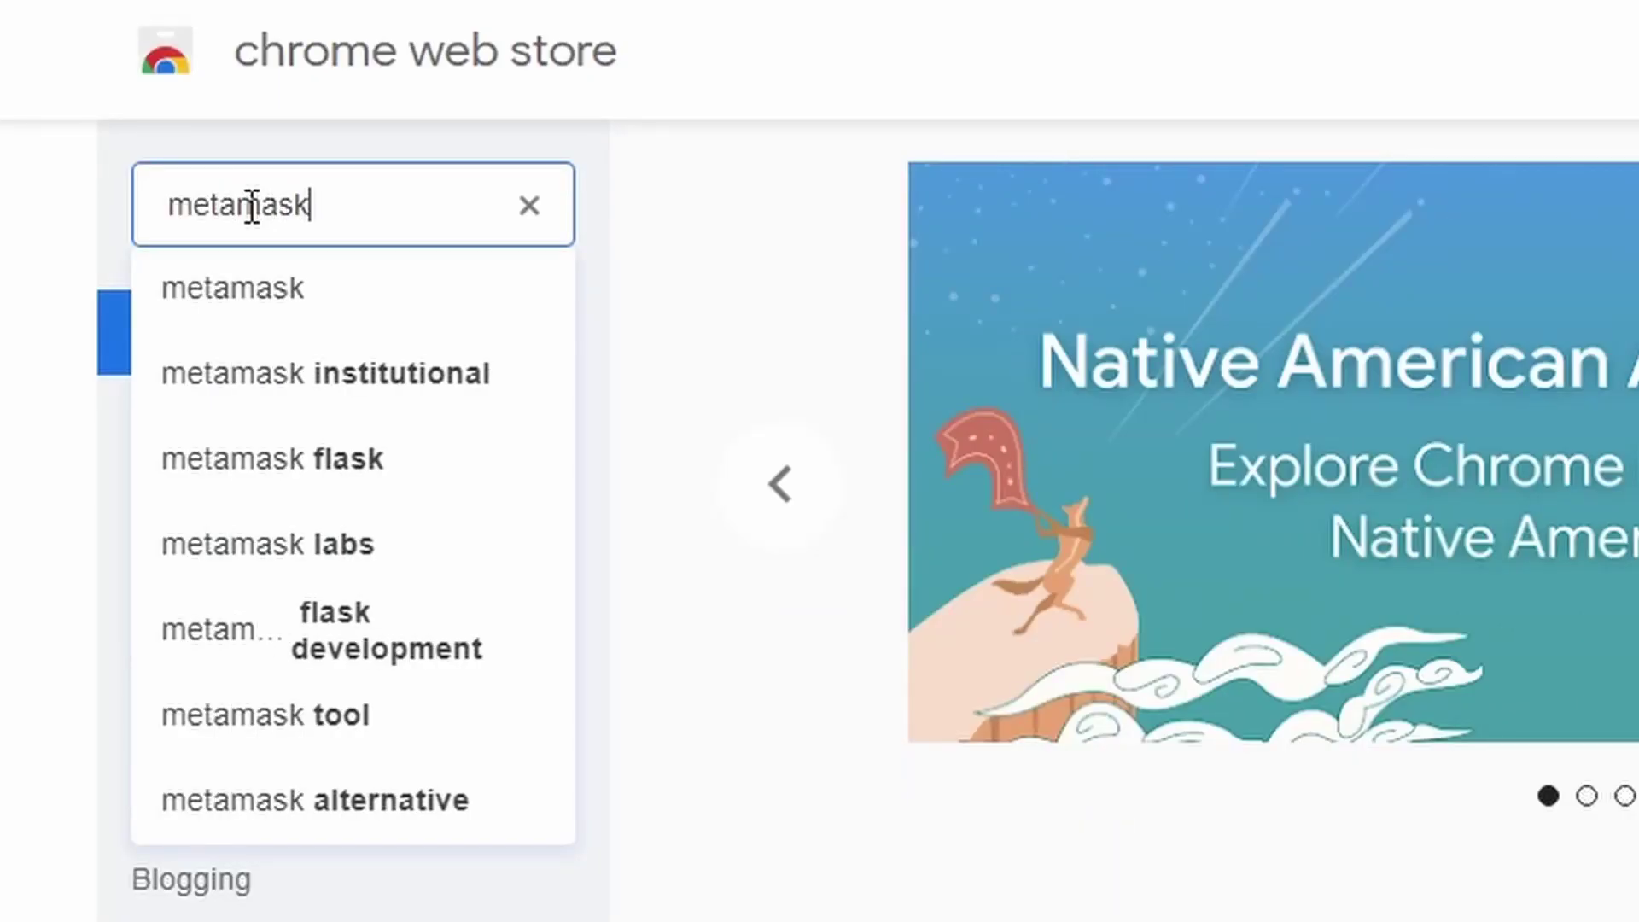
key("Return")
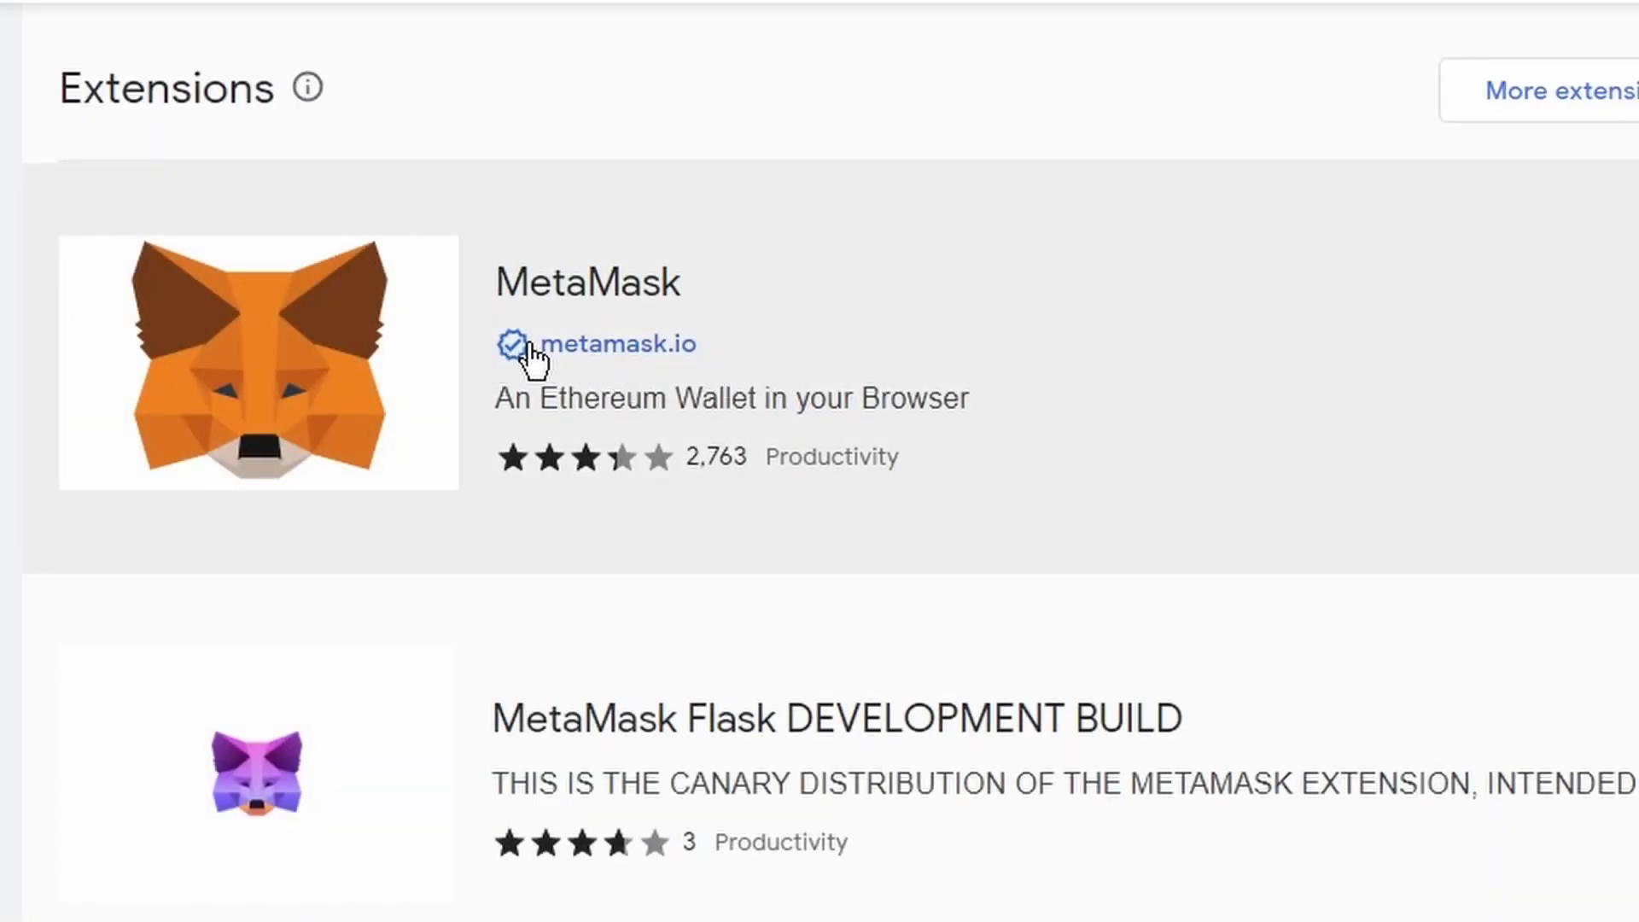
left_click(796, 290)
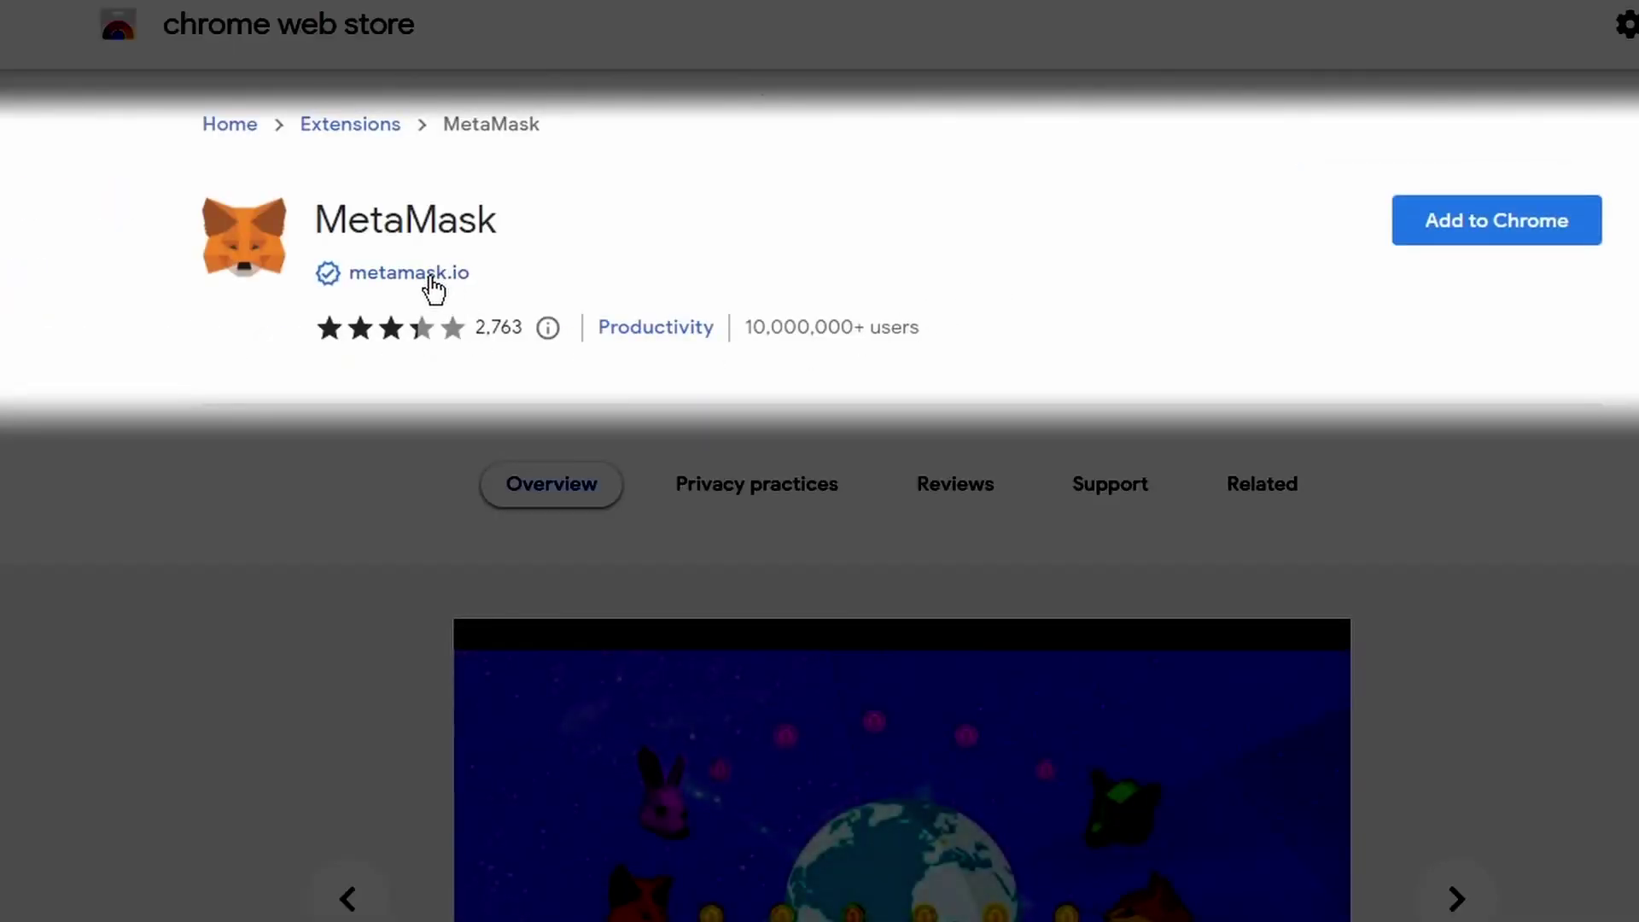
left_click(434, 281)
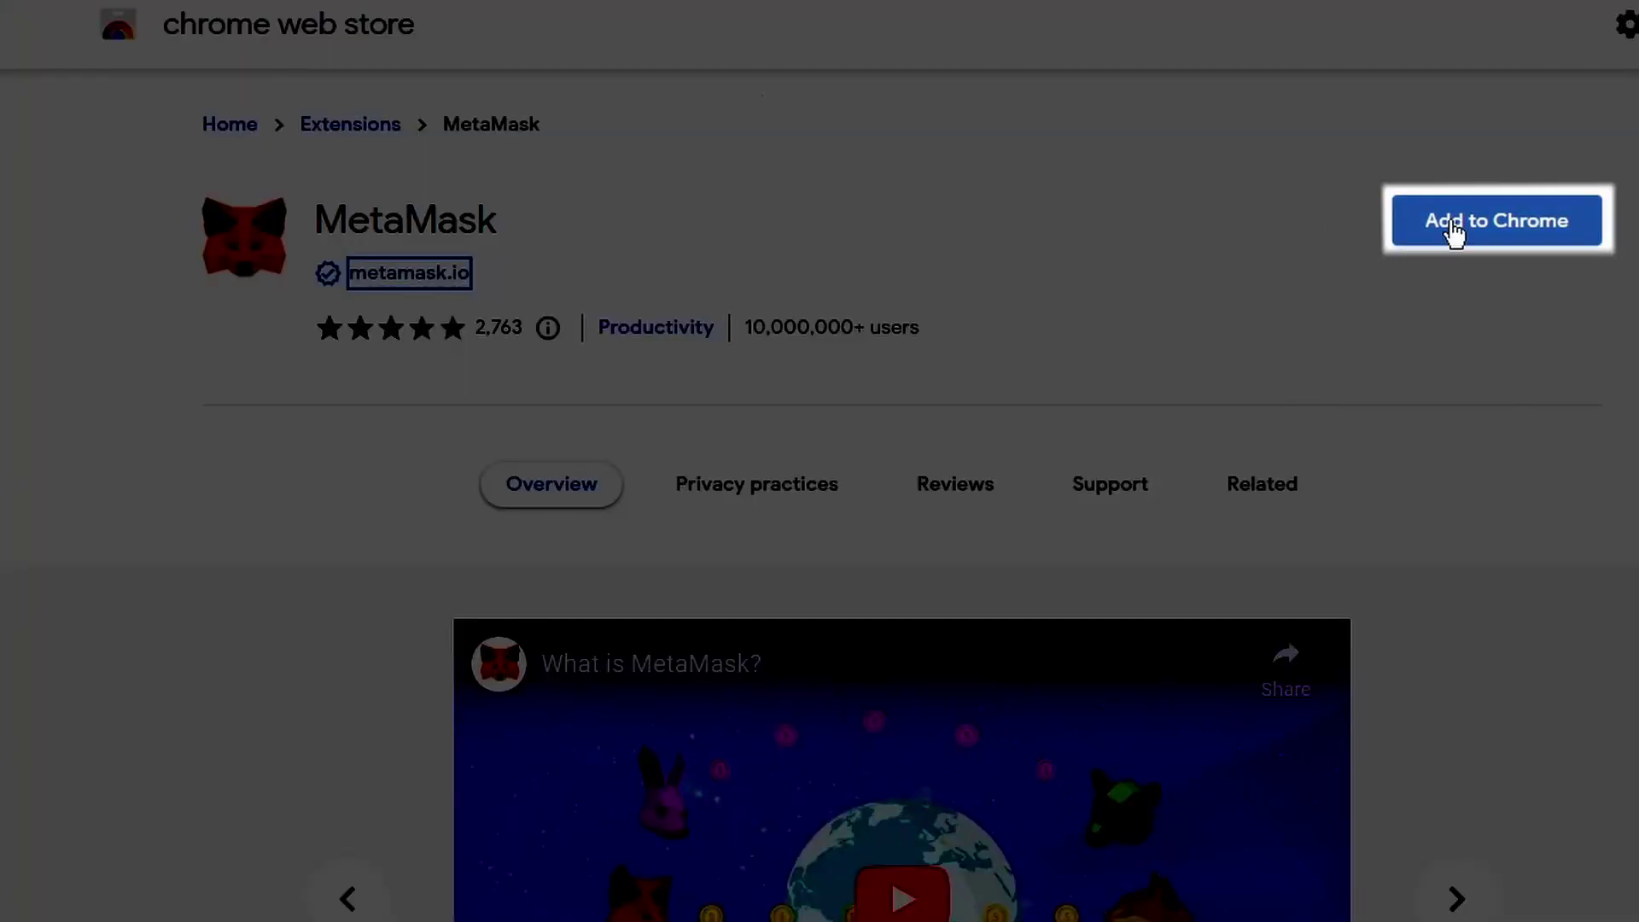
left_click(1452, 229)
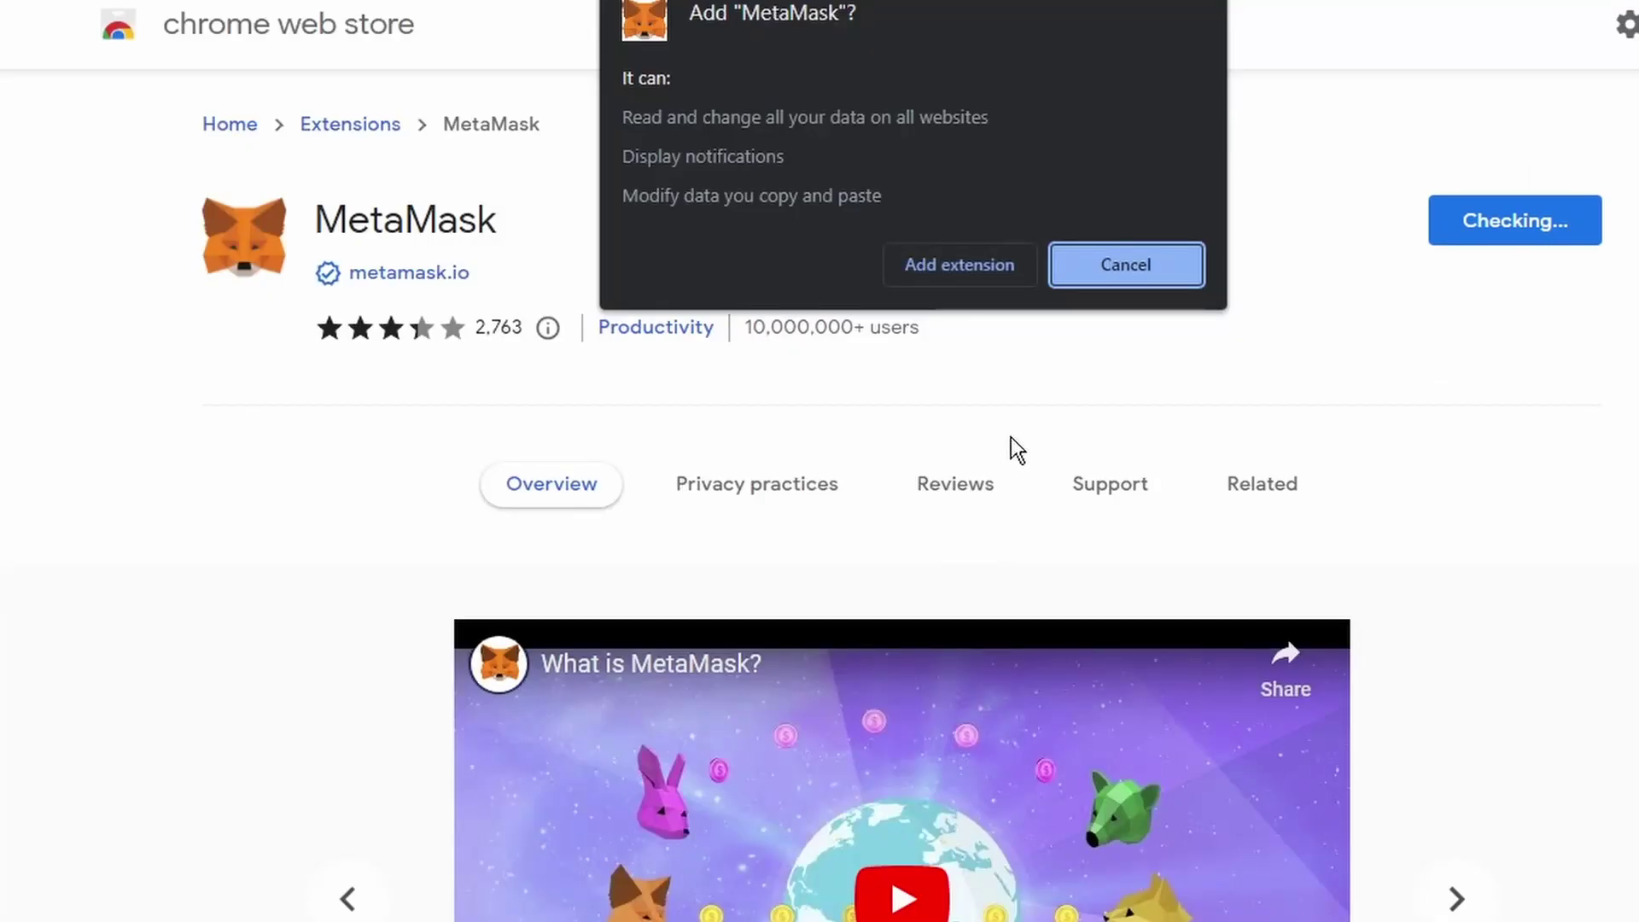
left_click(973, 266)
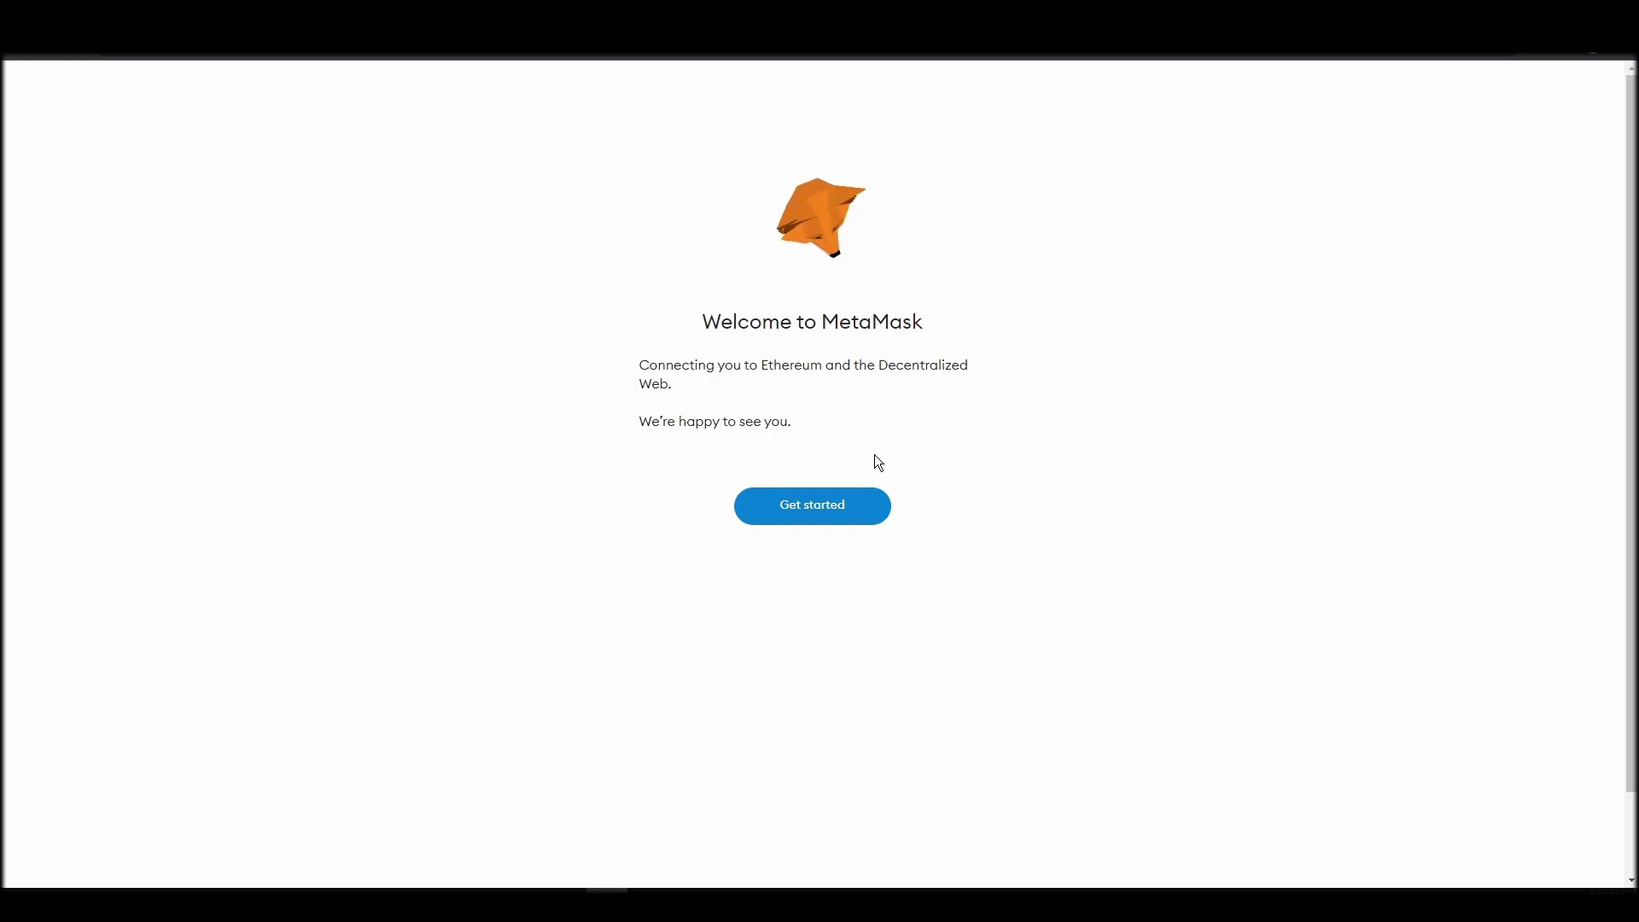
- Create a new MetaMask wallet with a confirmed password, agreeing to the terms of use
left_click(775, 504)
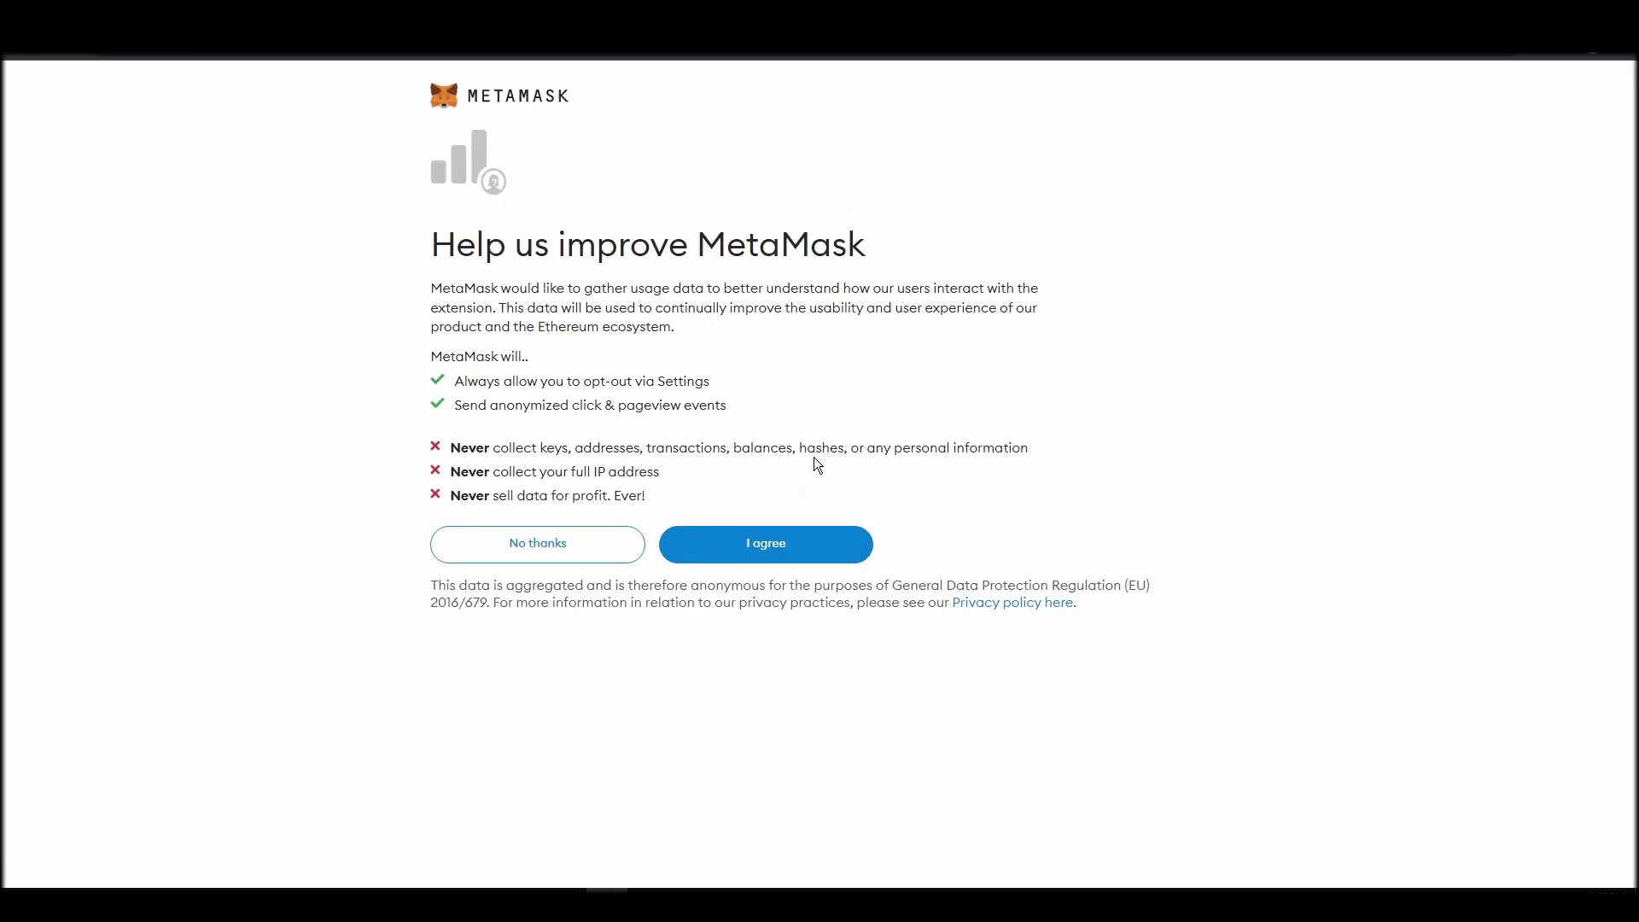
left_click(589, 538)
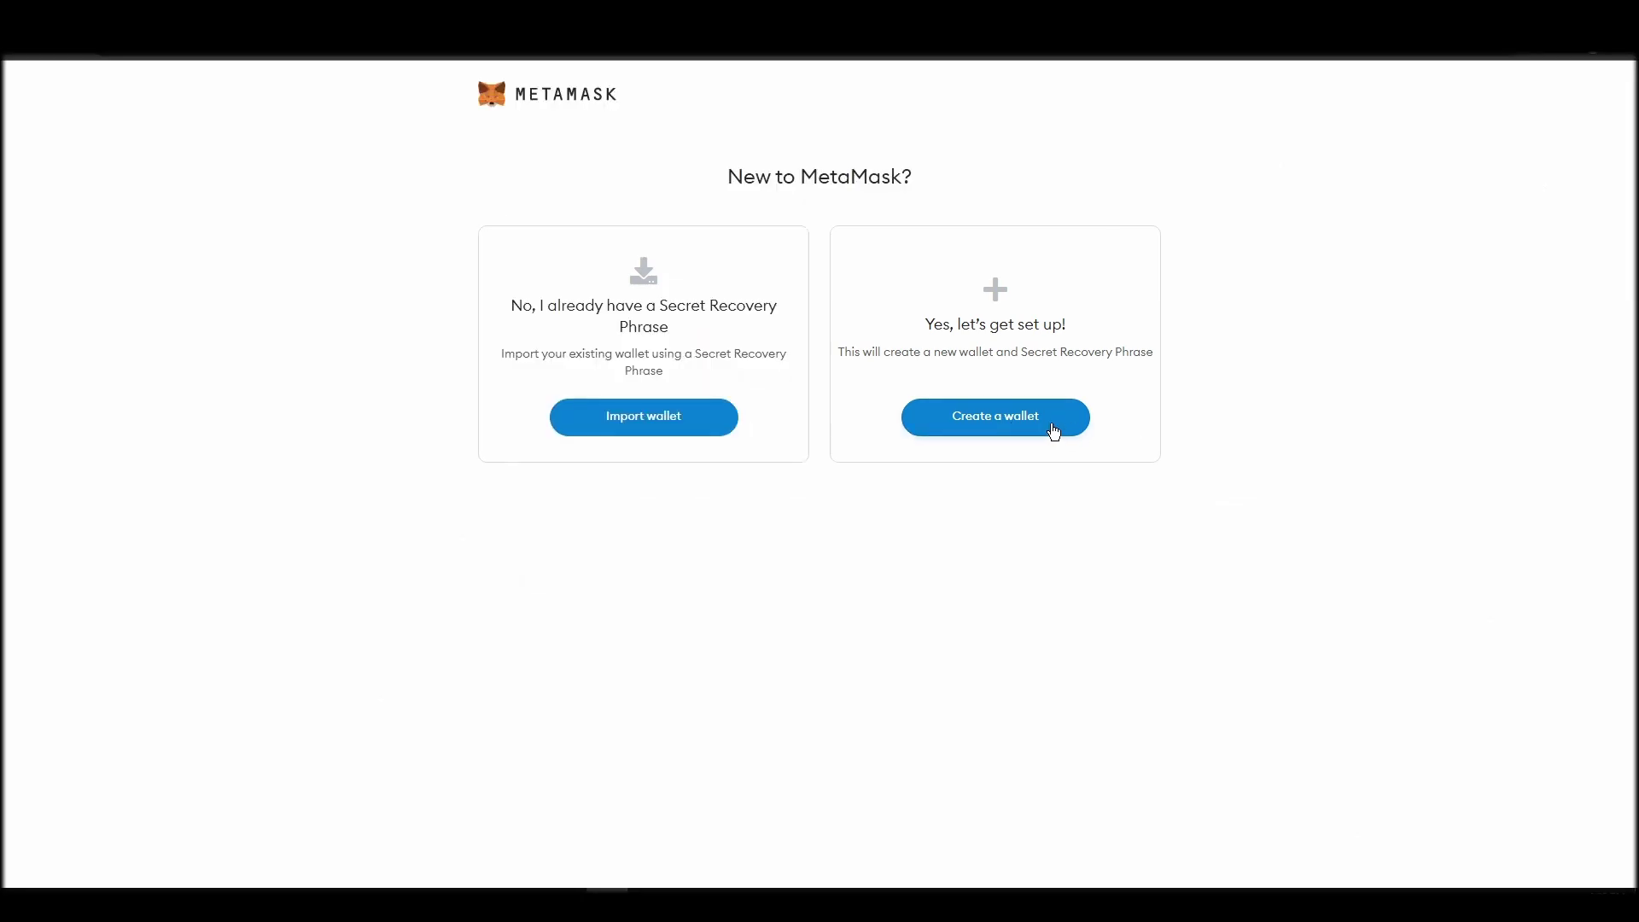
left_click(1051, 427)
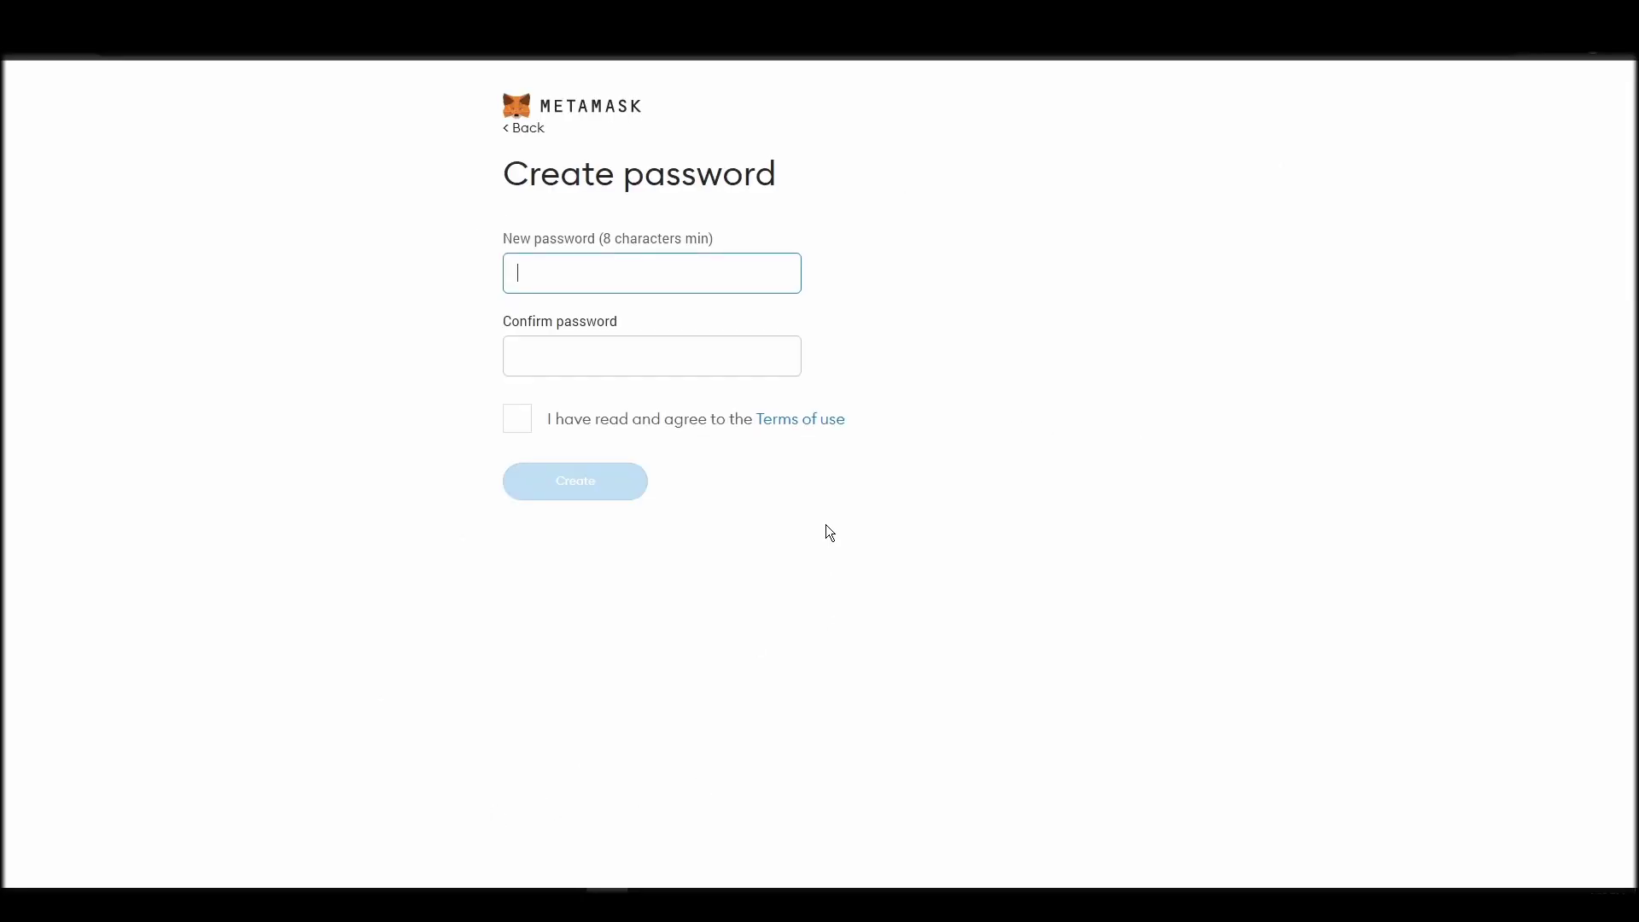
type("•••••••••")
key("Tab")
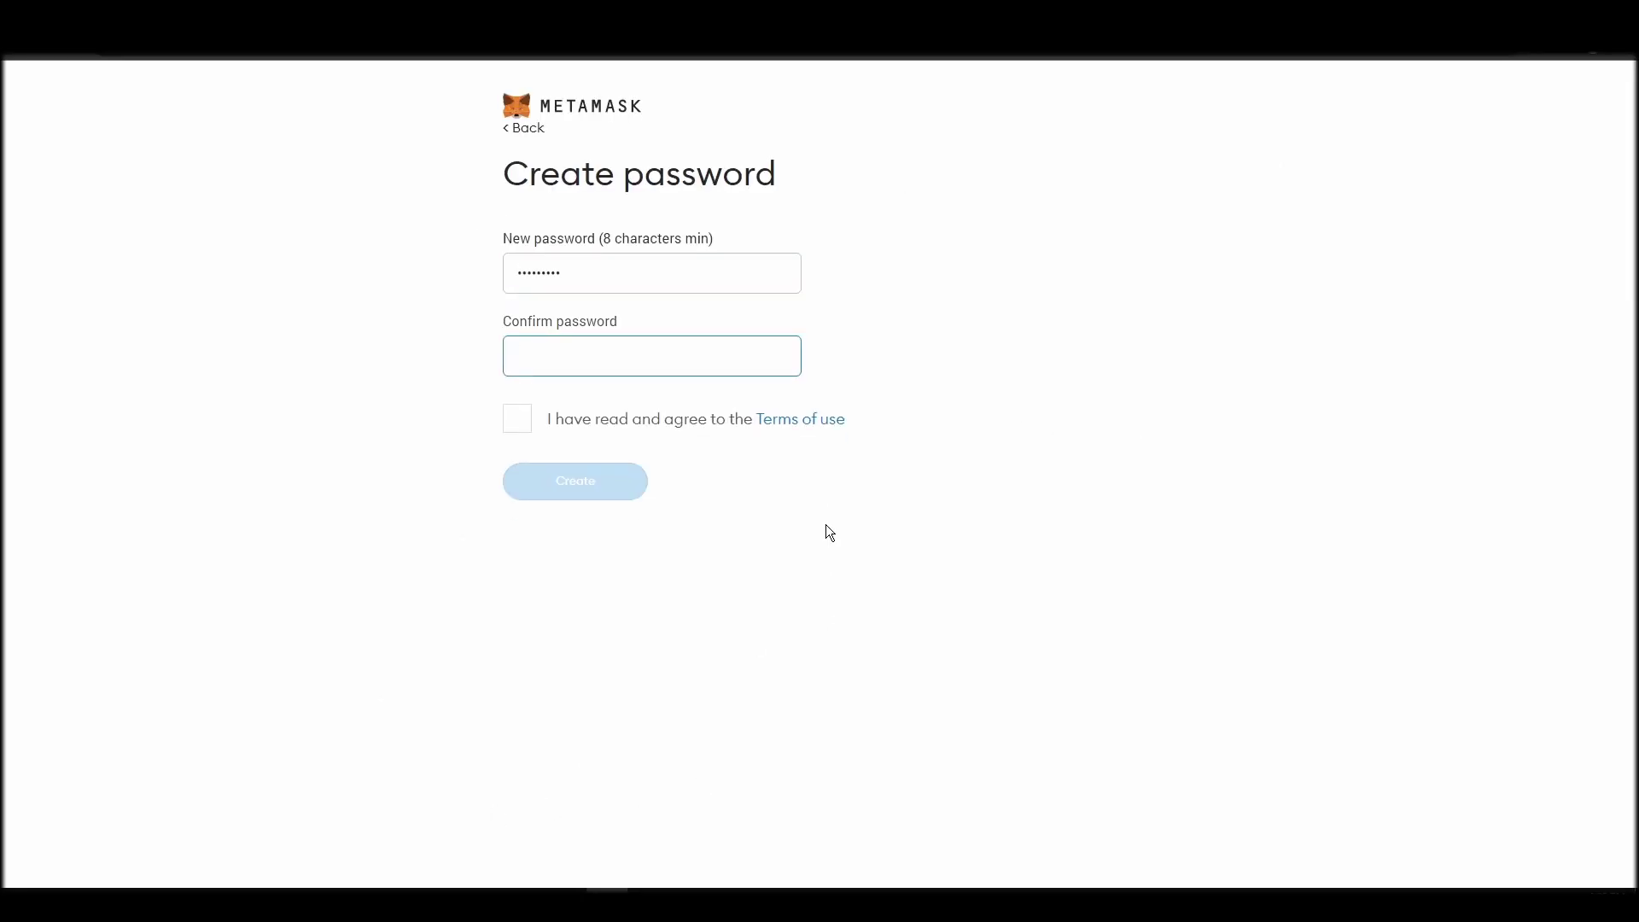
type("•••••••••")
left_click(523, 421)
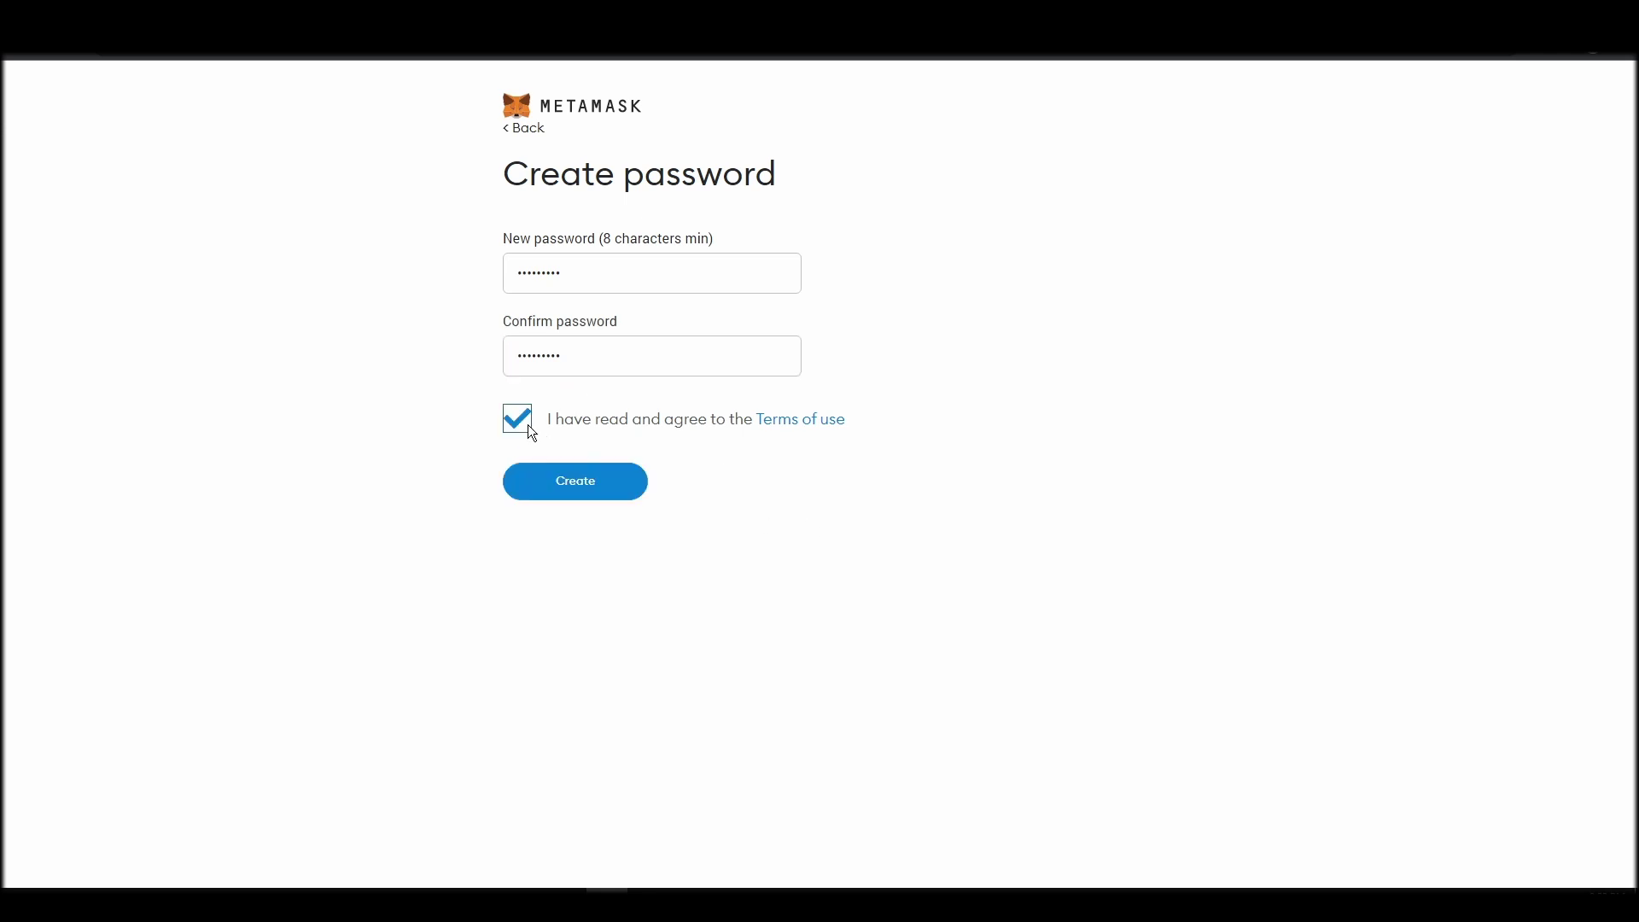
left_click(619, 483)
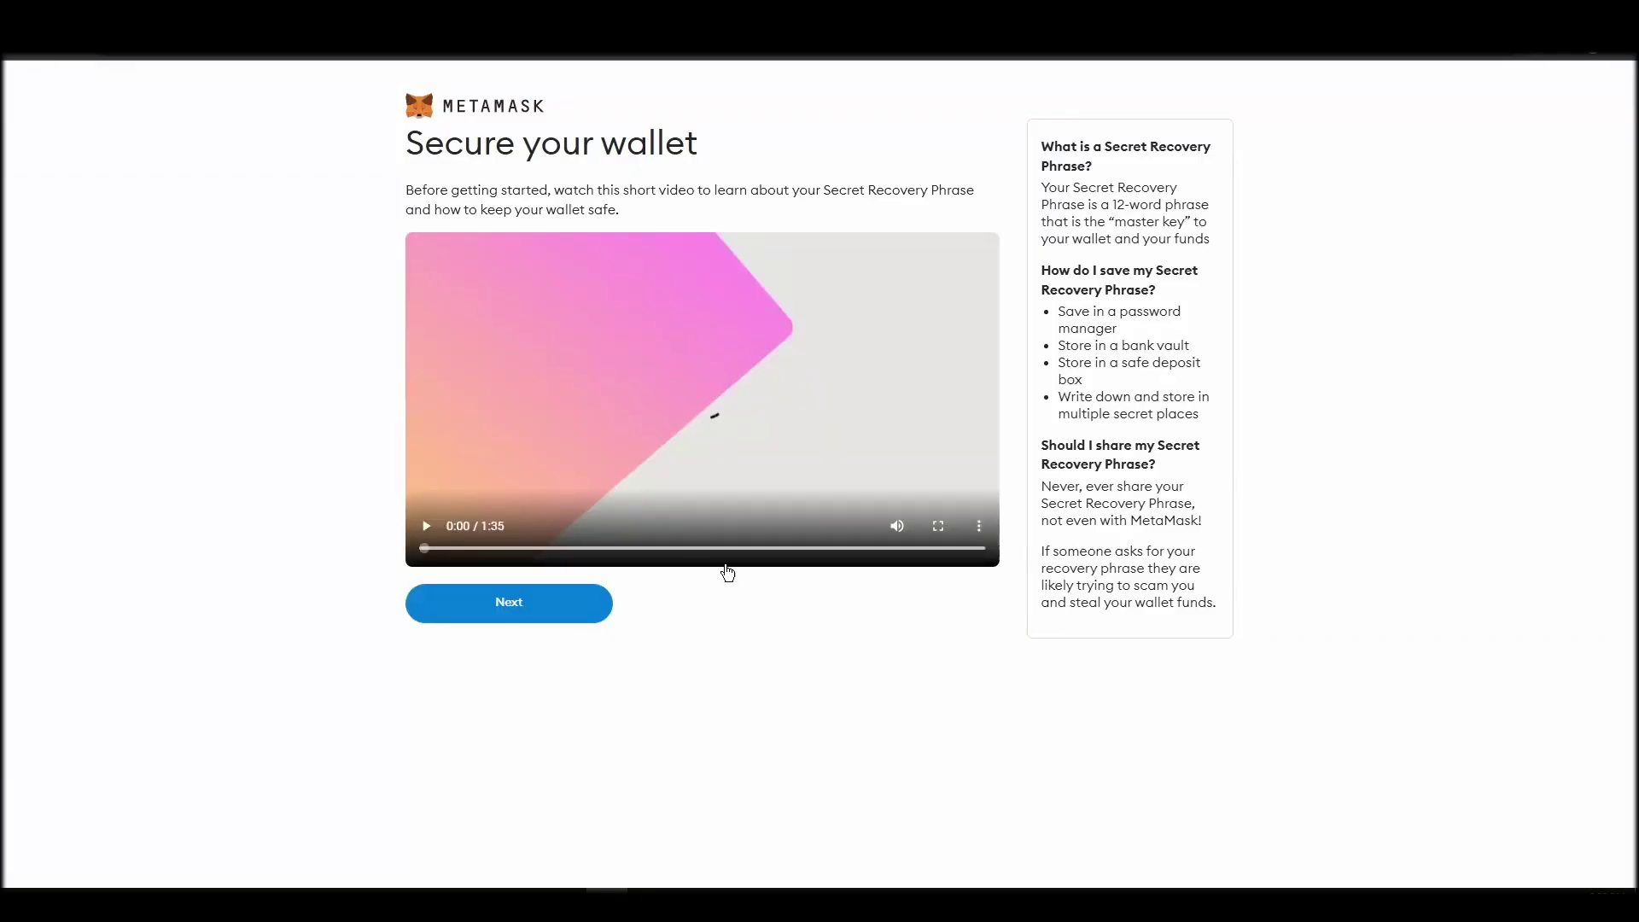
- Reveal the wallet's secret recovery phrase and select it for copying
left_click(574, 616)
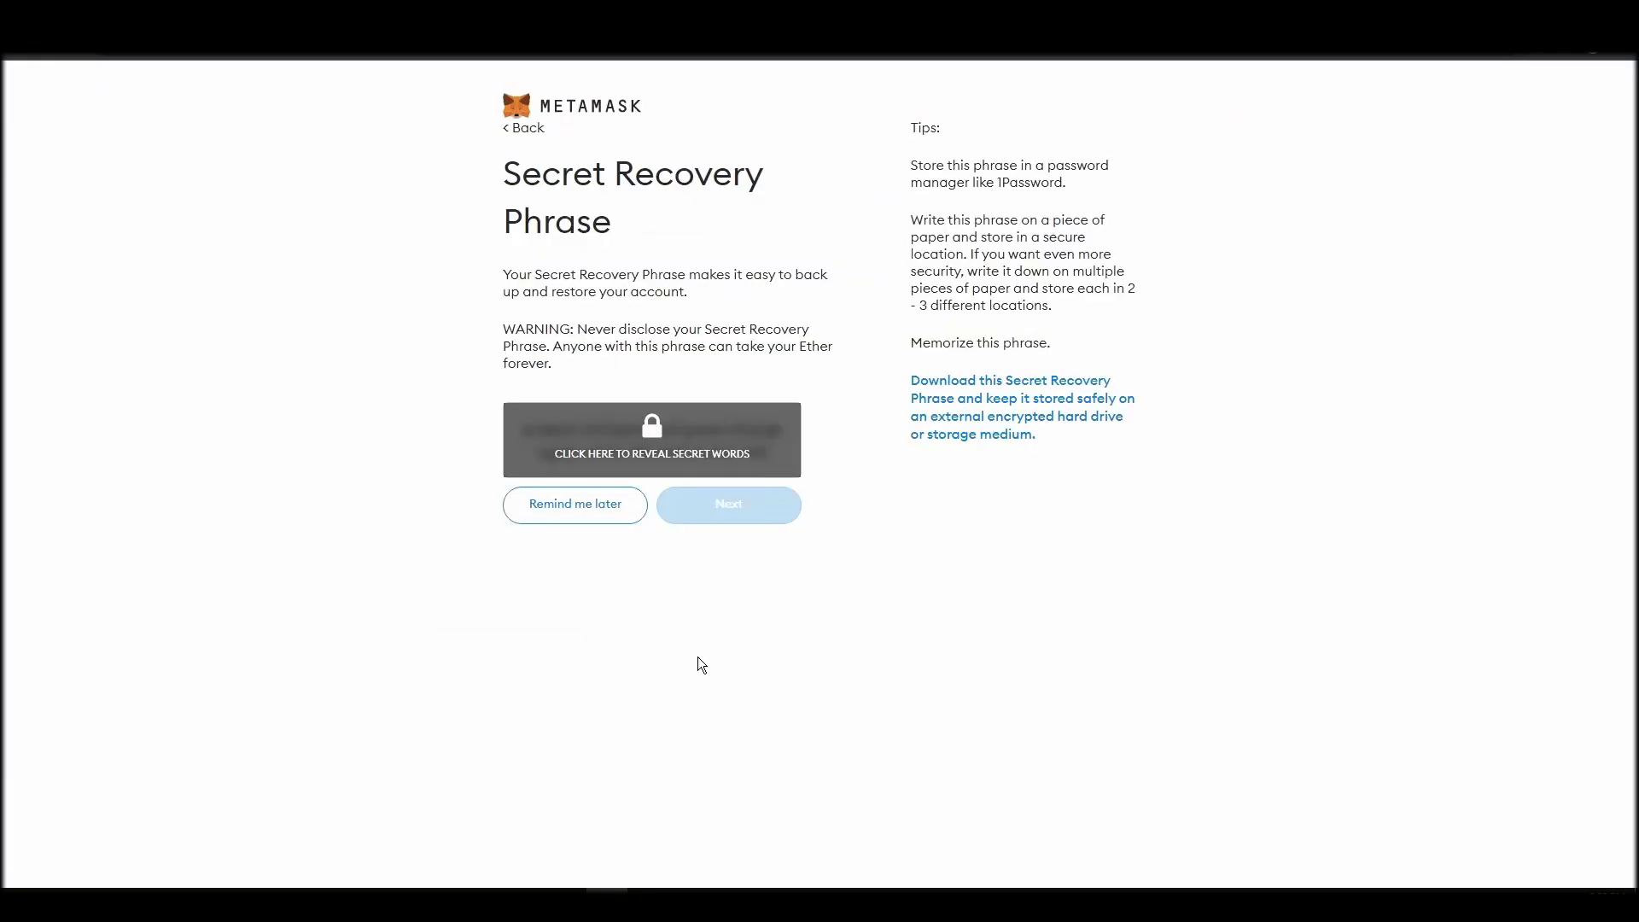
left_click(689, 445)
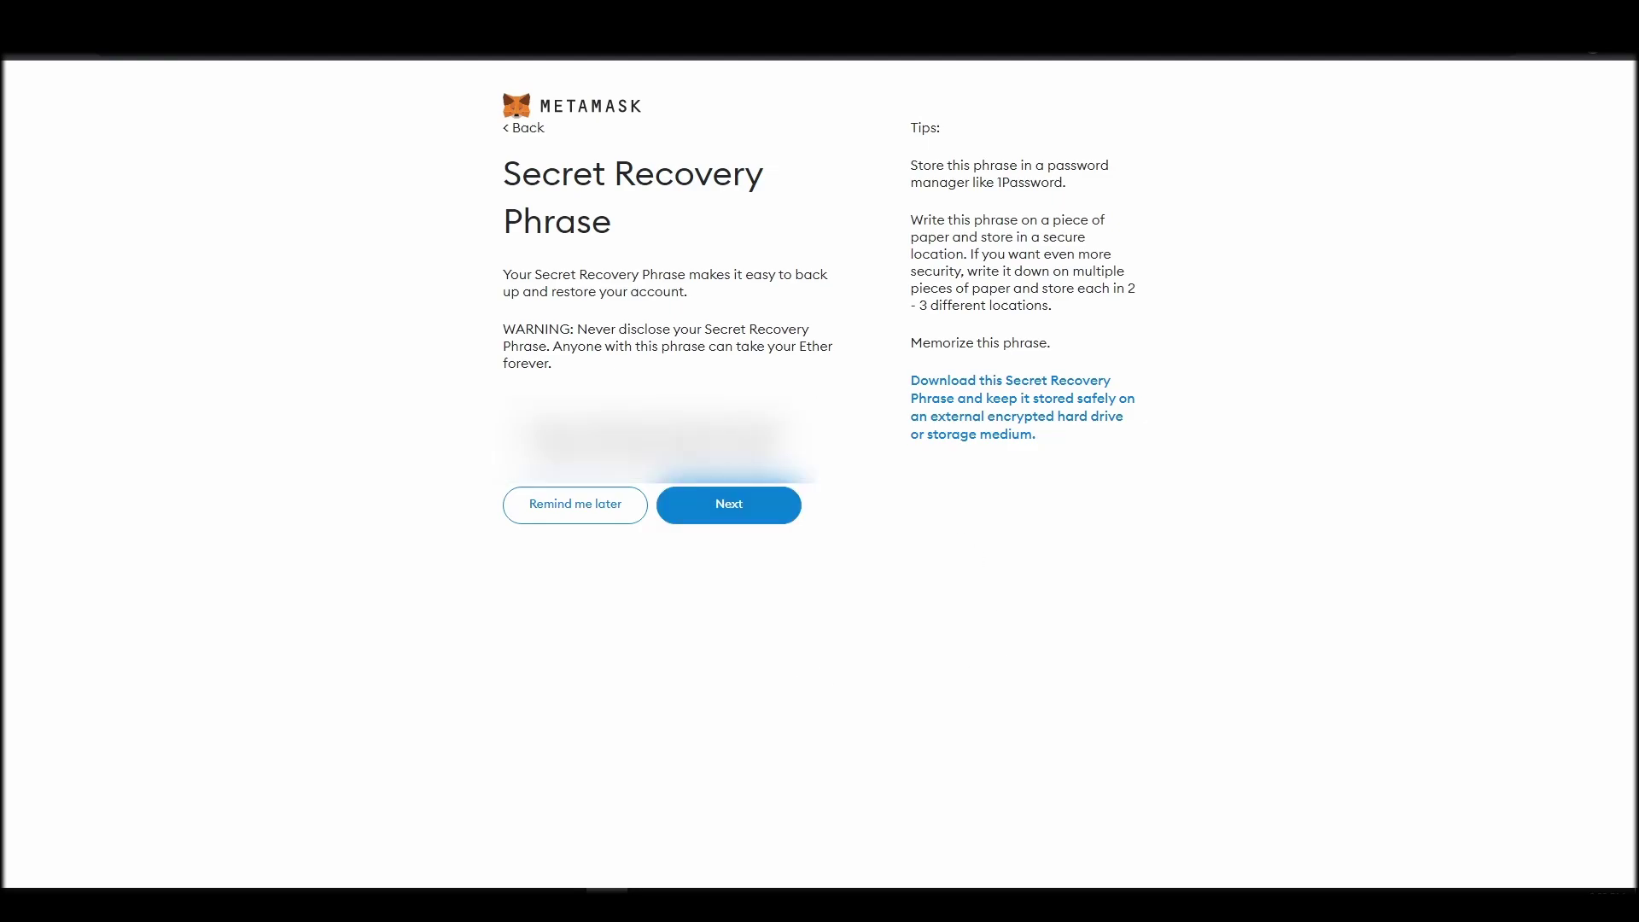
triple_click(689, 446)
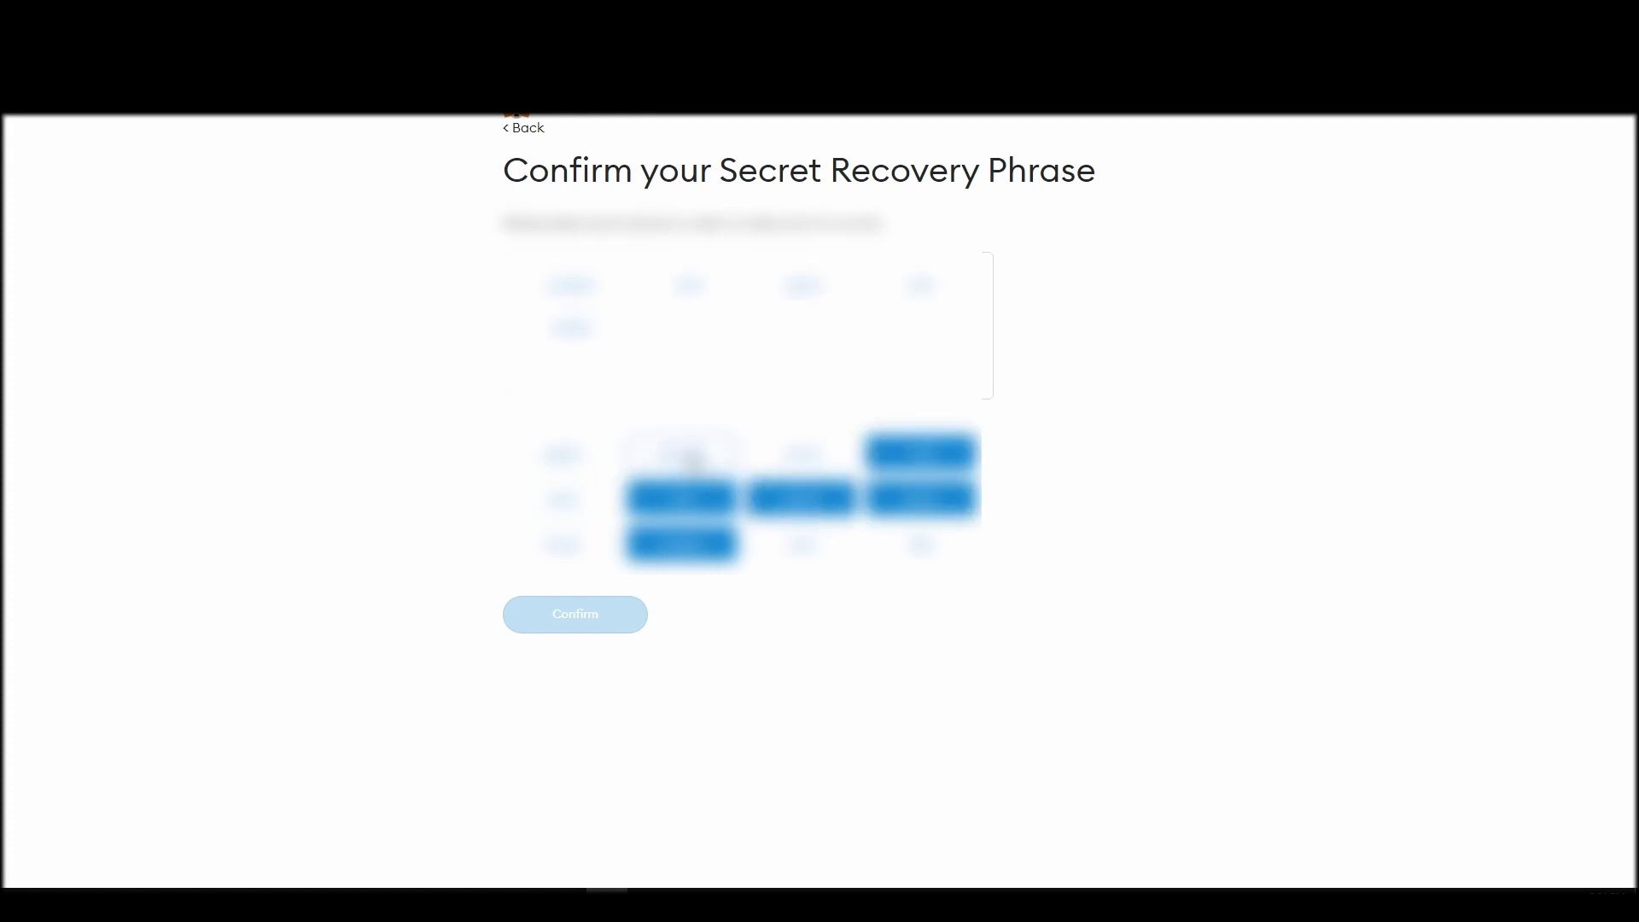
- Enter the remaining recovery words in order and finish setup to open Account 1
left_click(692, 461)
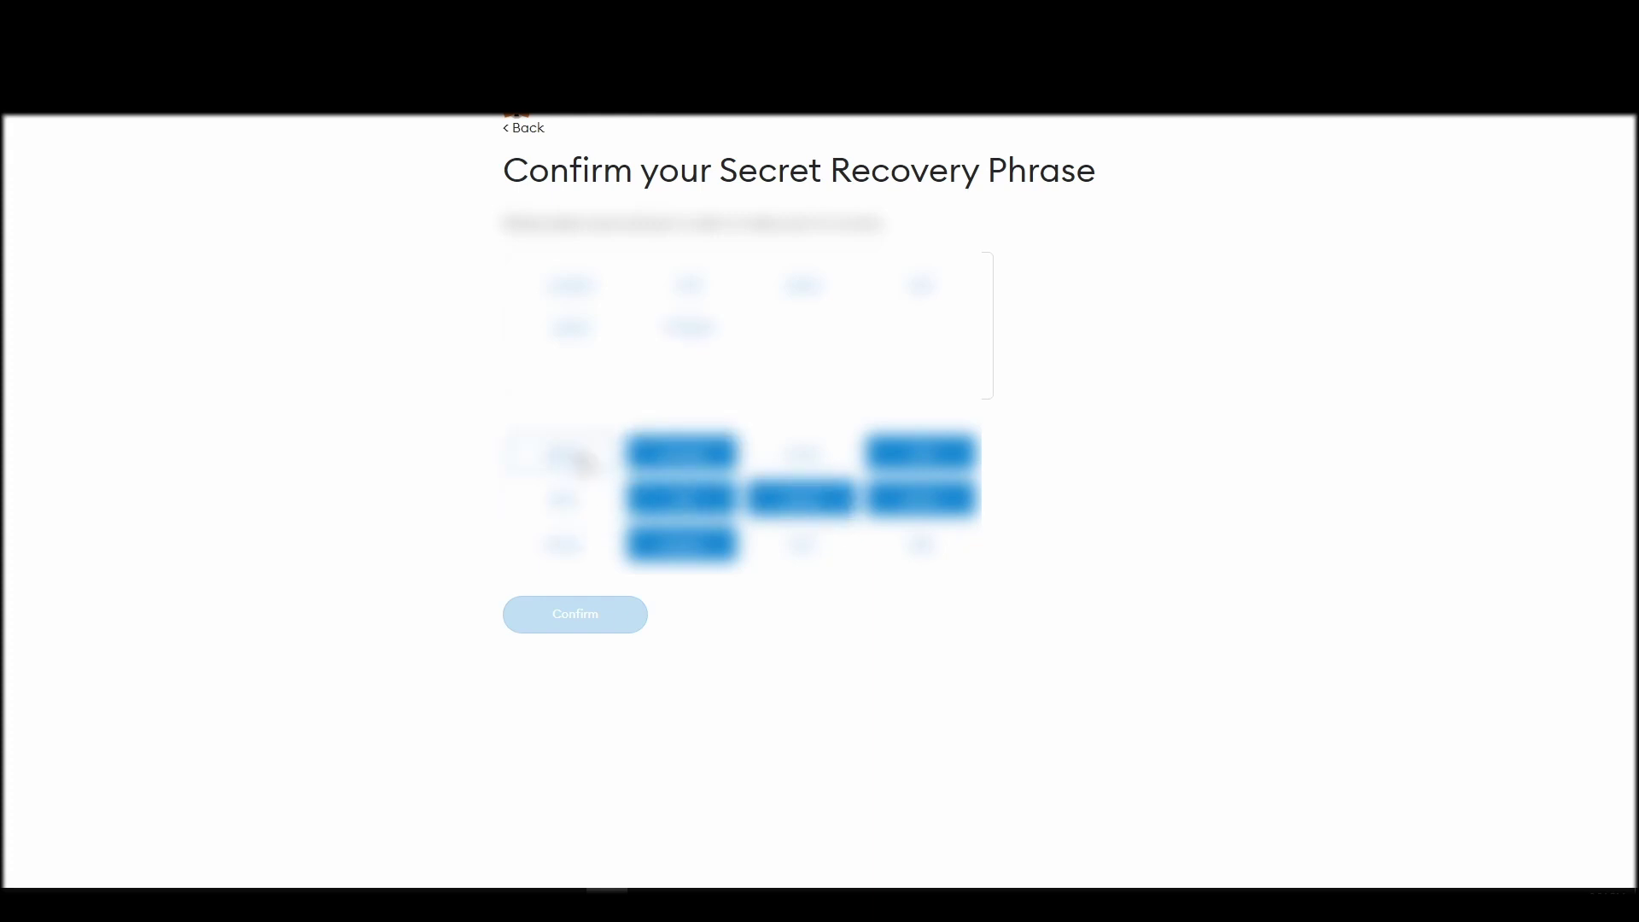
left_click(583, 461)
left_click(816, 465)
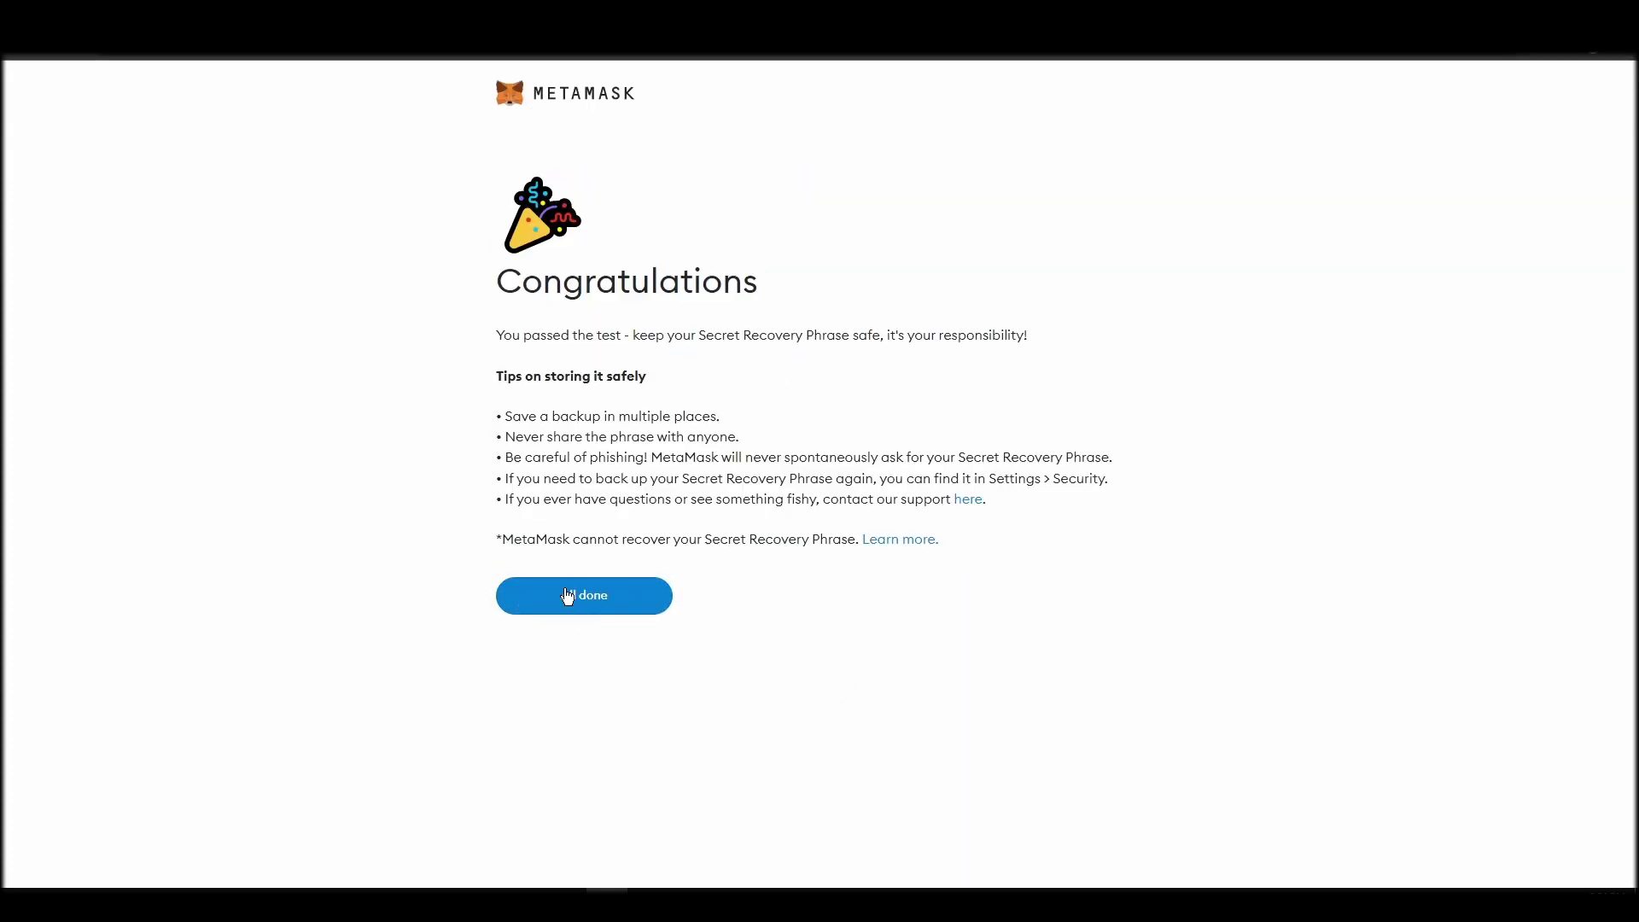
left_click(609, 610)
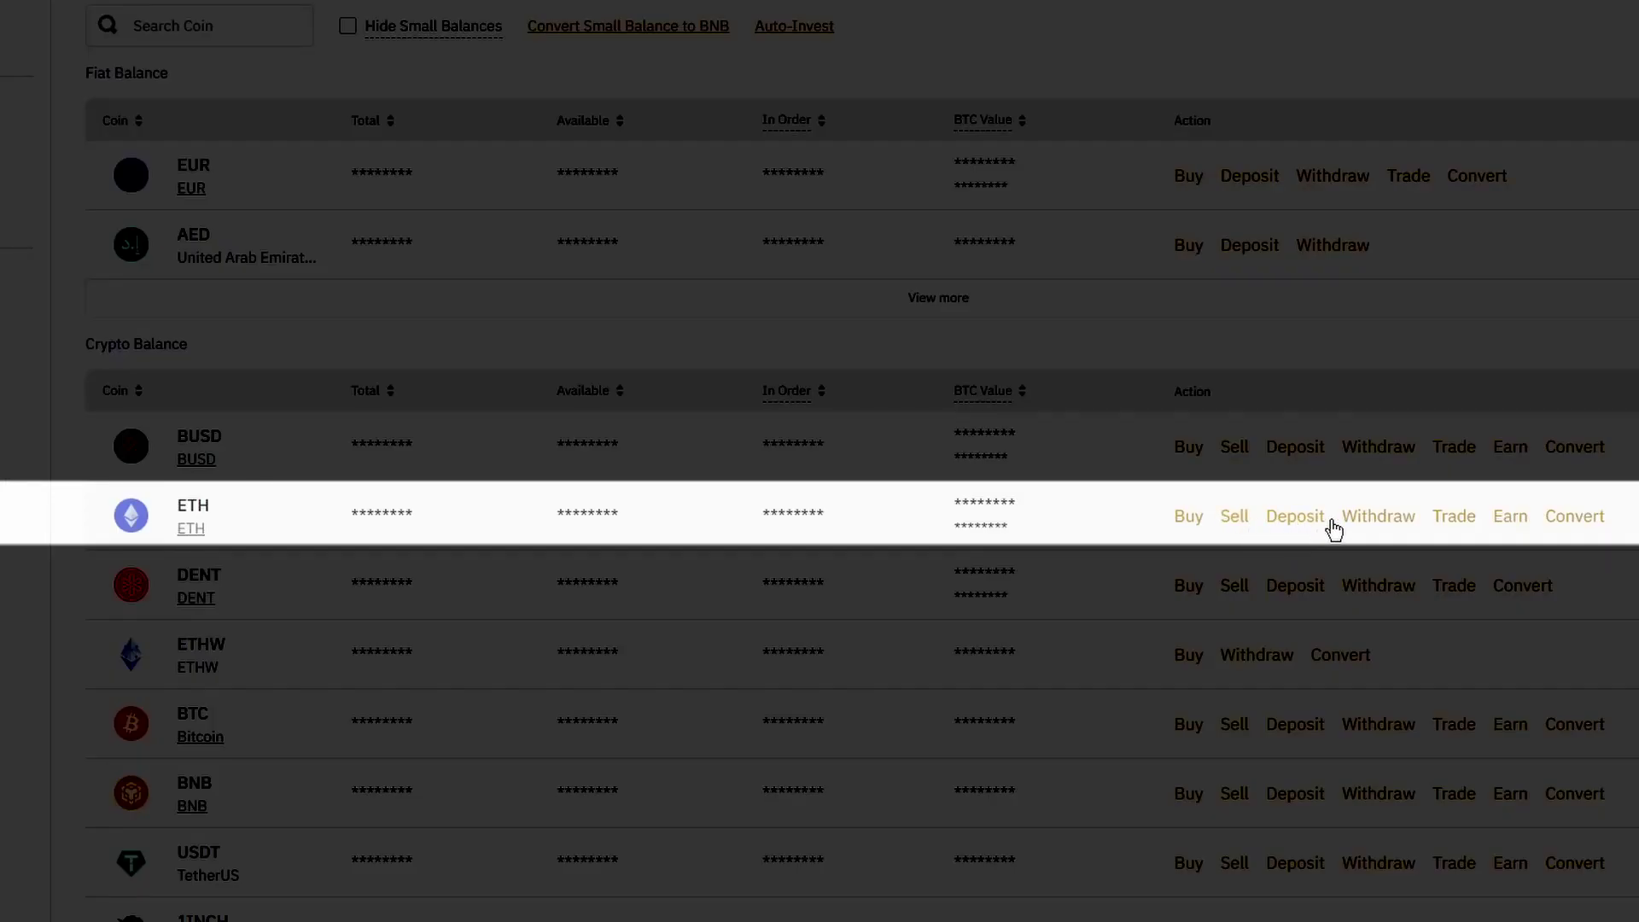
- Start an ETH withdrawal and paste the MetaMask Account 1 address as the destination
left_click(1378, 517)
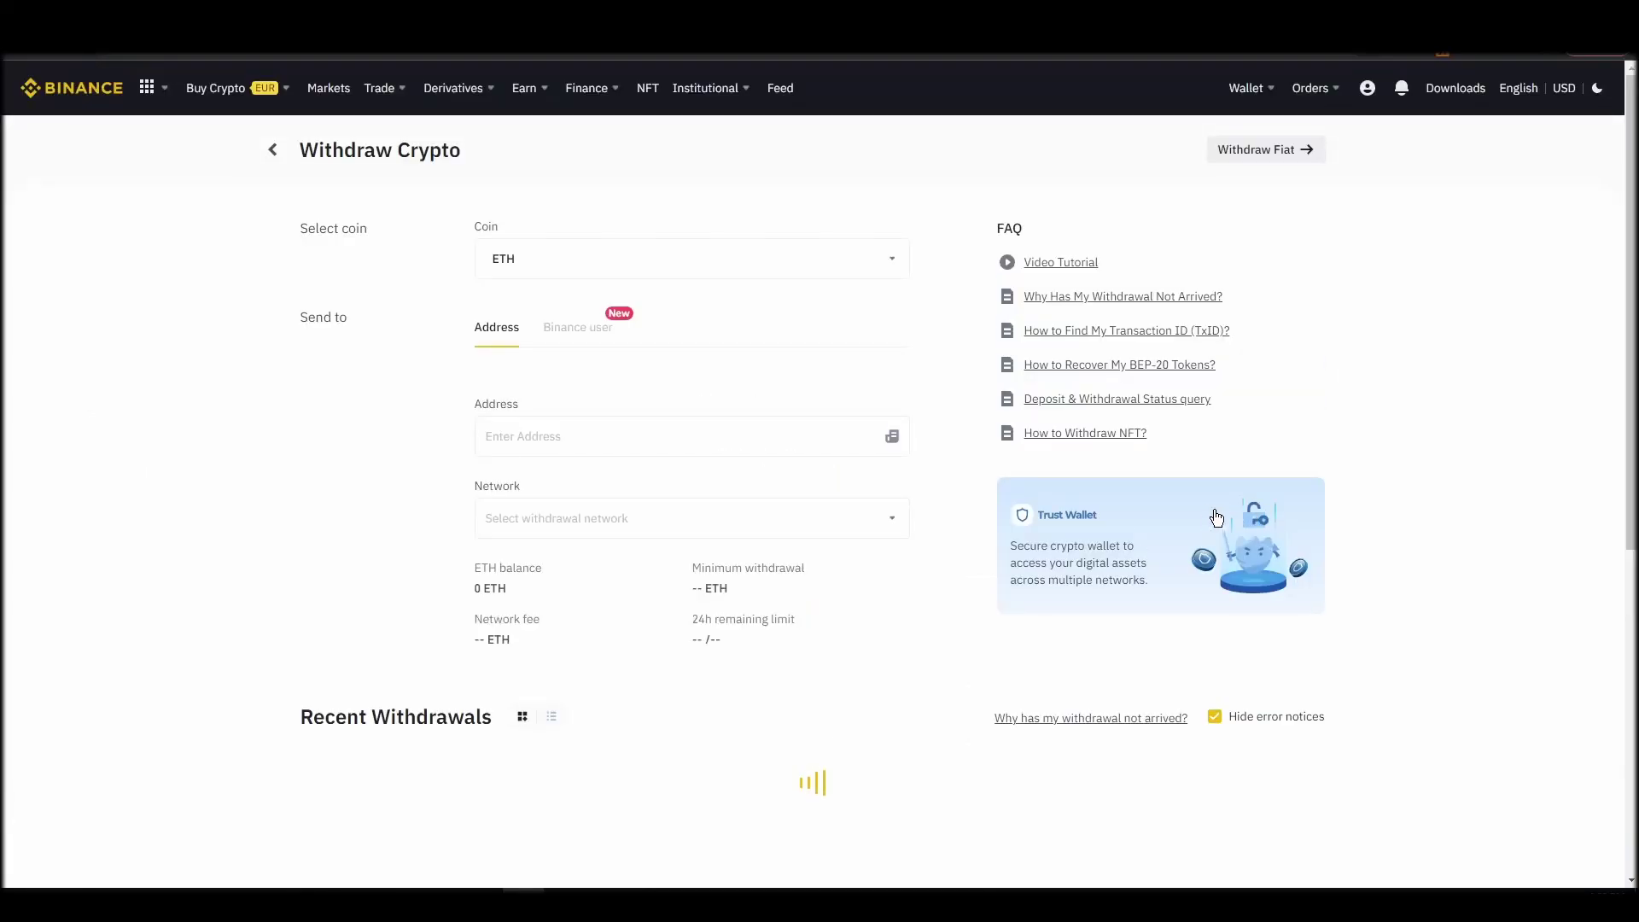
left_click(877, 573)
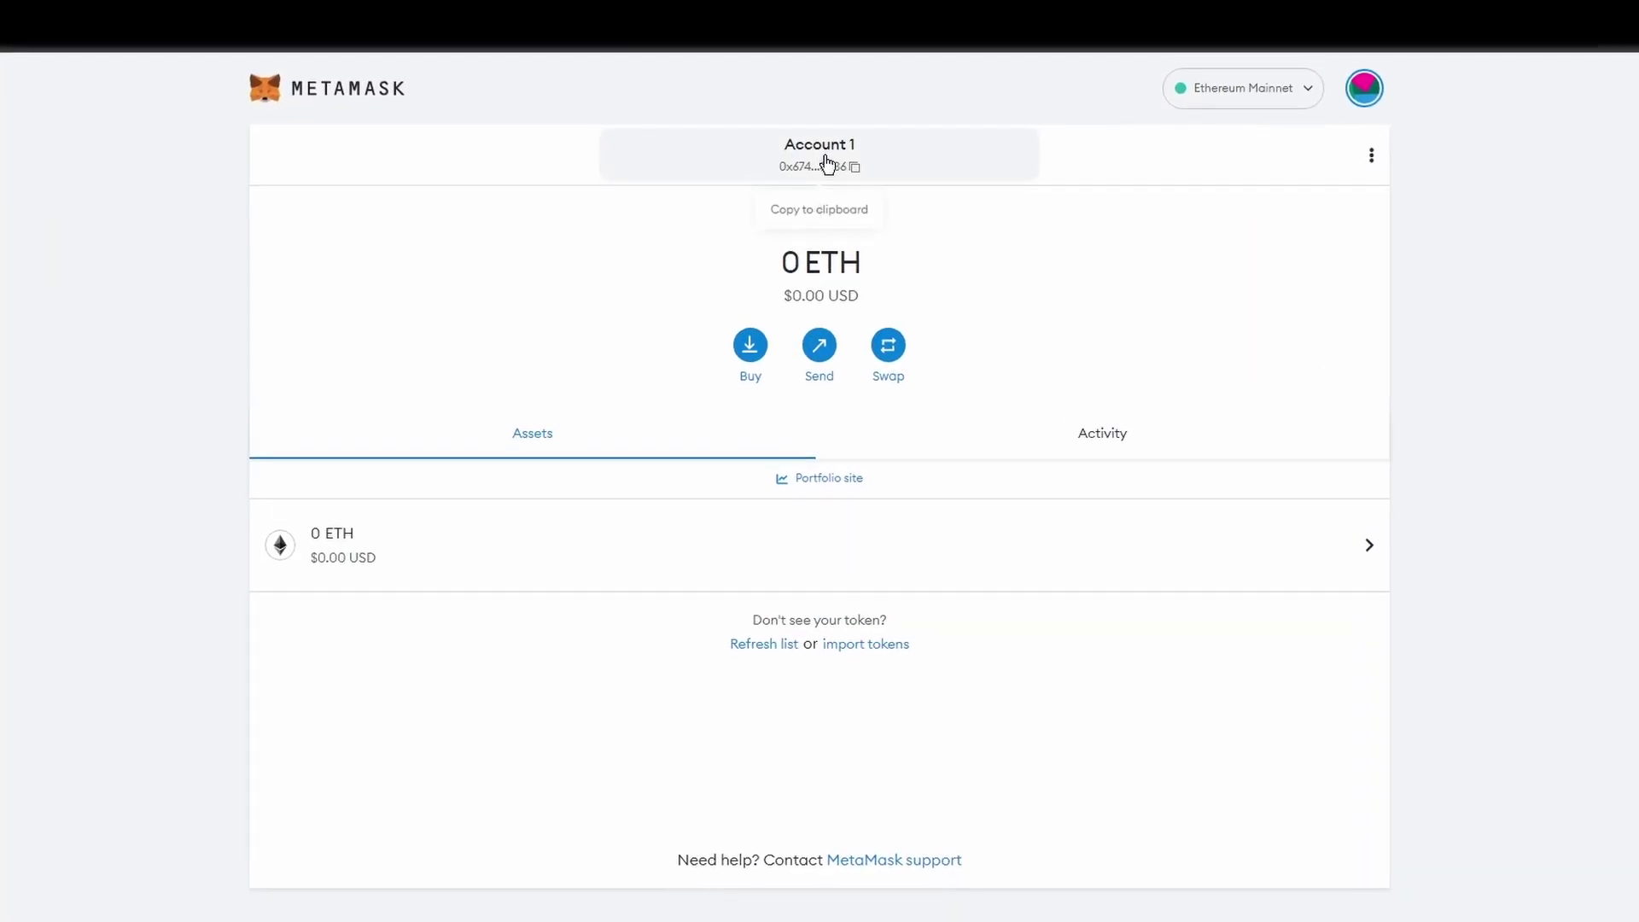
left_click(824, 162)
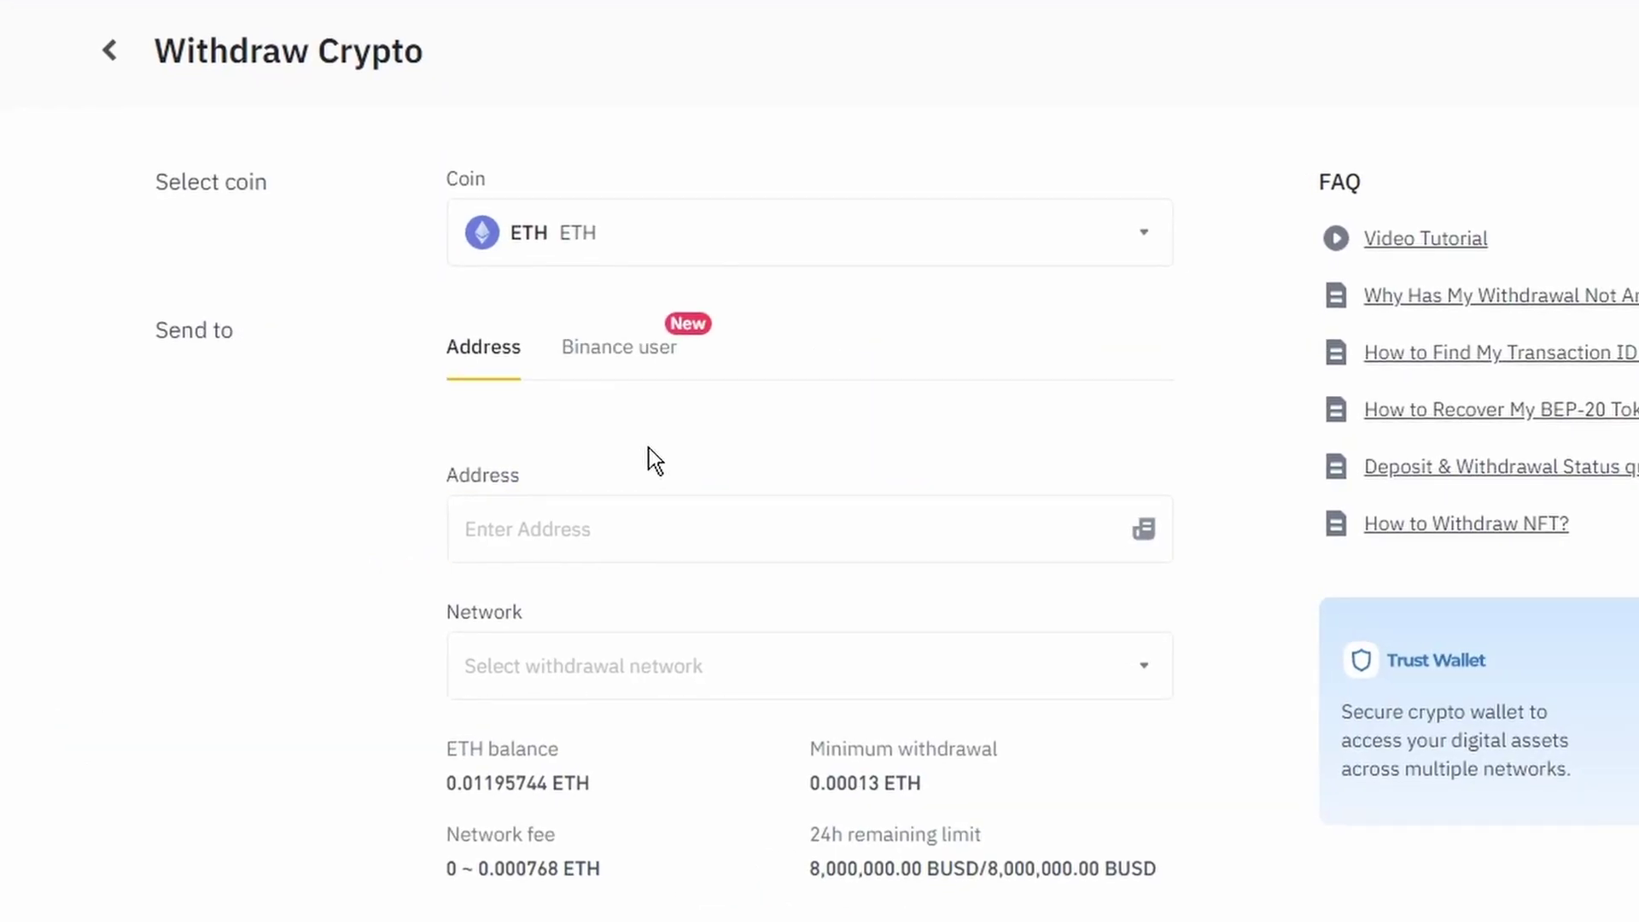
left_click(665, 514)
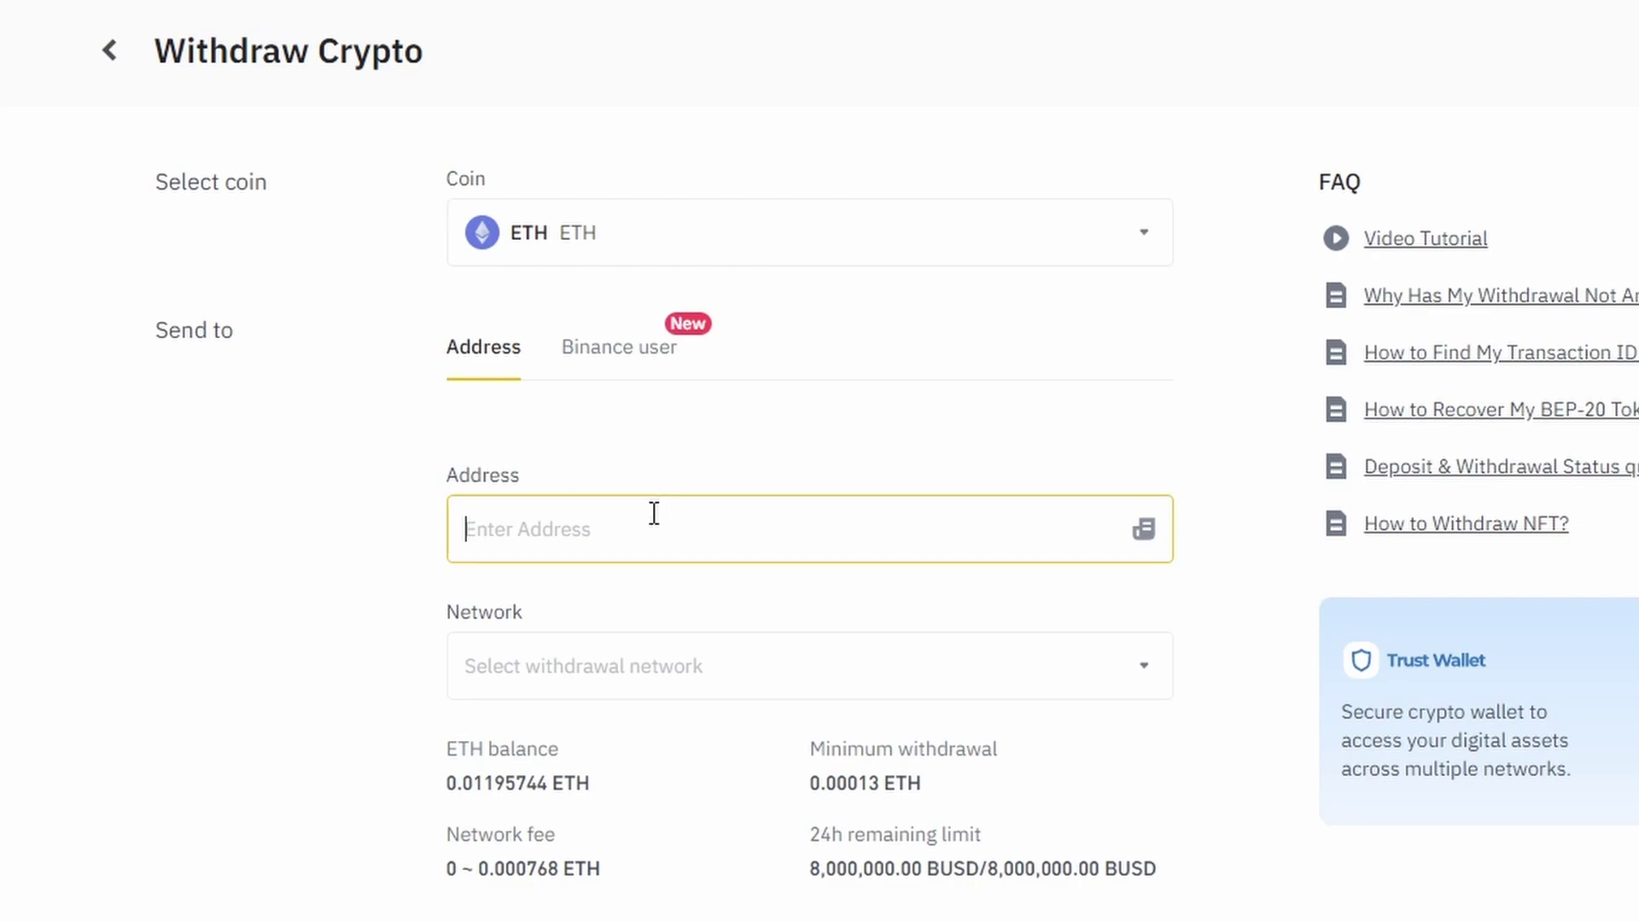
right_click(645, 516)
left_click(739, 733)
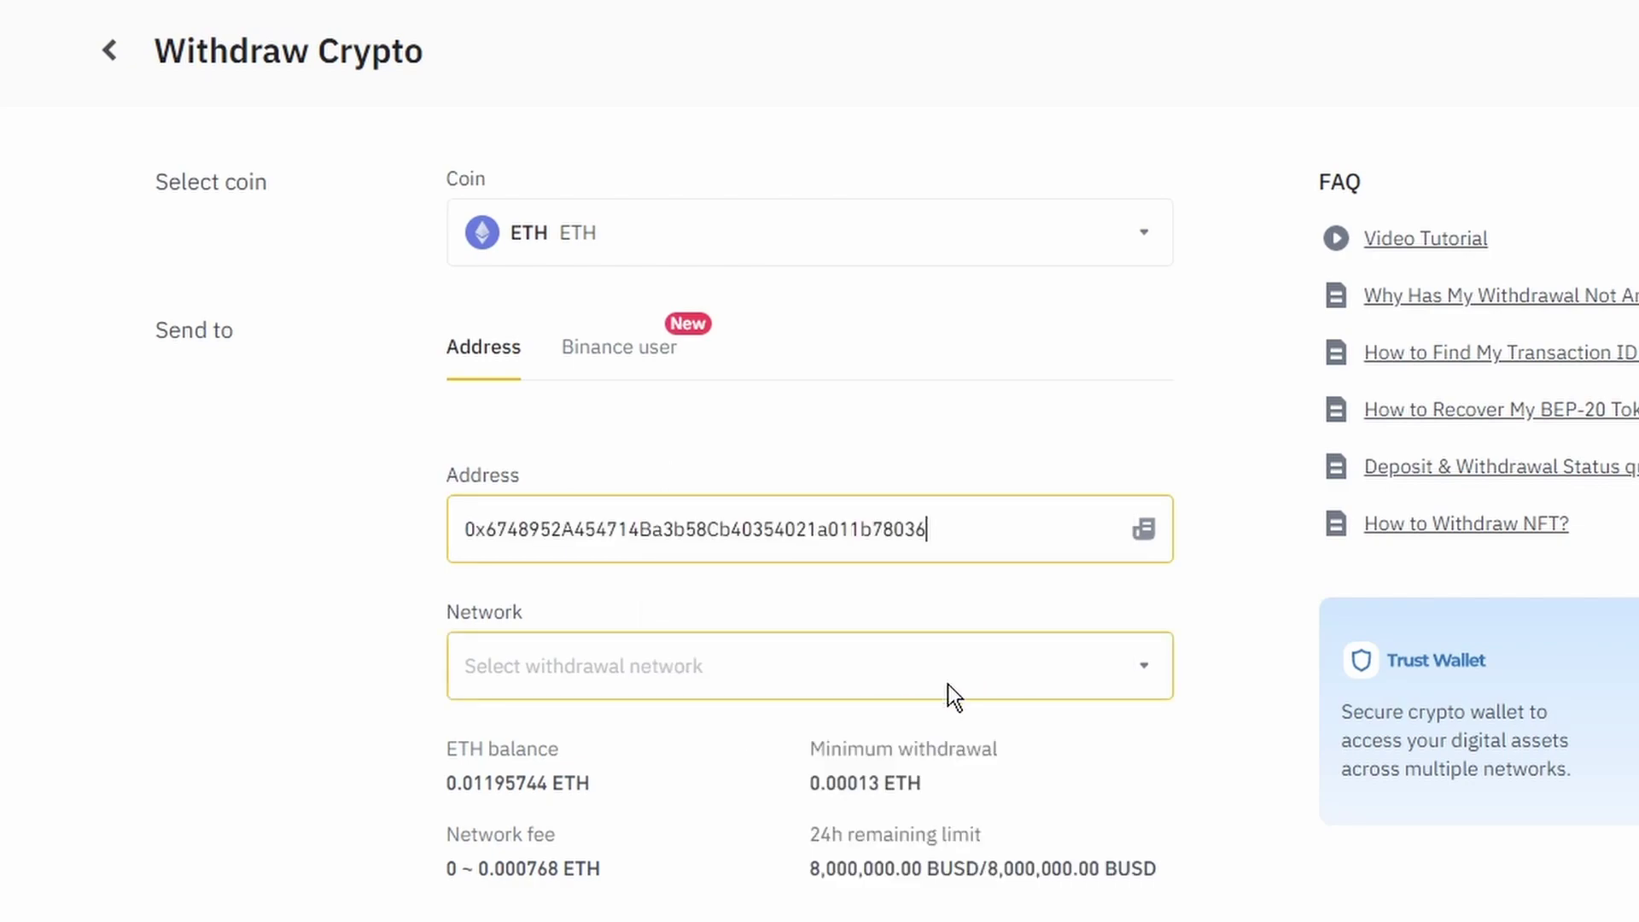
- Withdraw the full 0.01195744 ETH over Ethereum (ERC20) and pass security verification
left_click(827, 678)
left_click(977, 606)
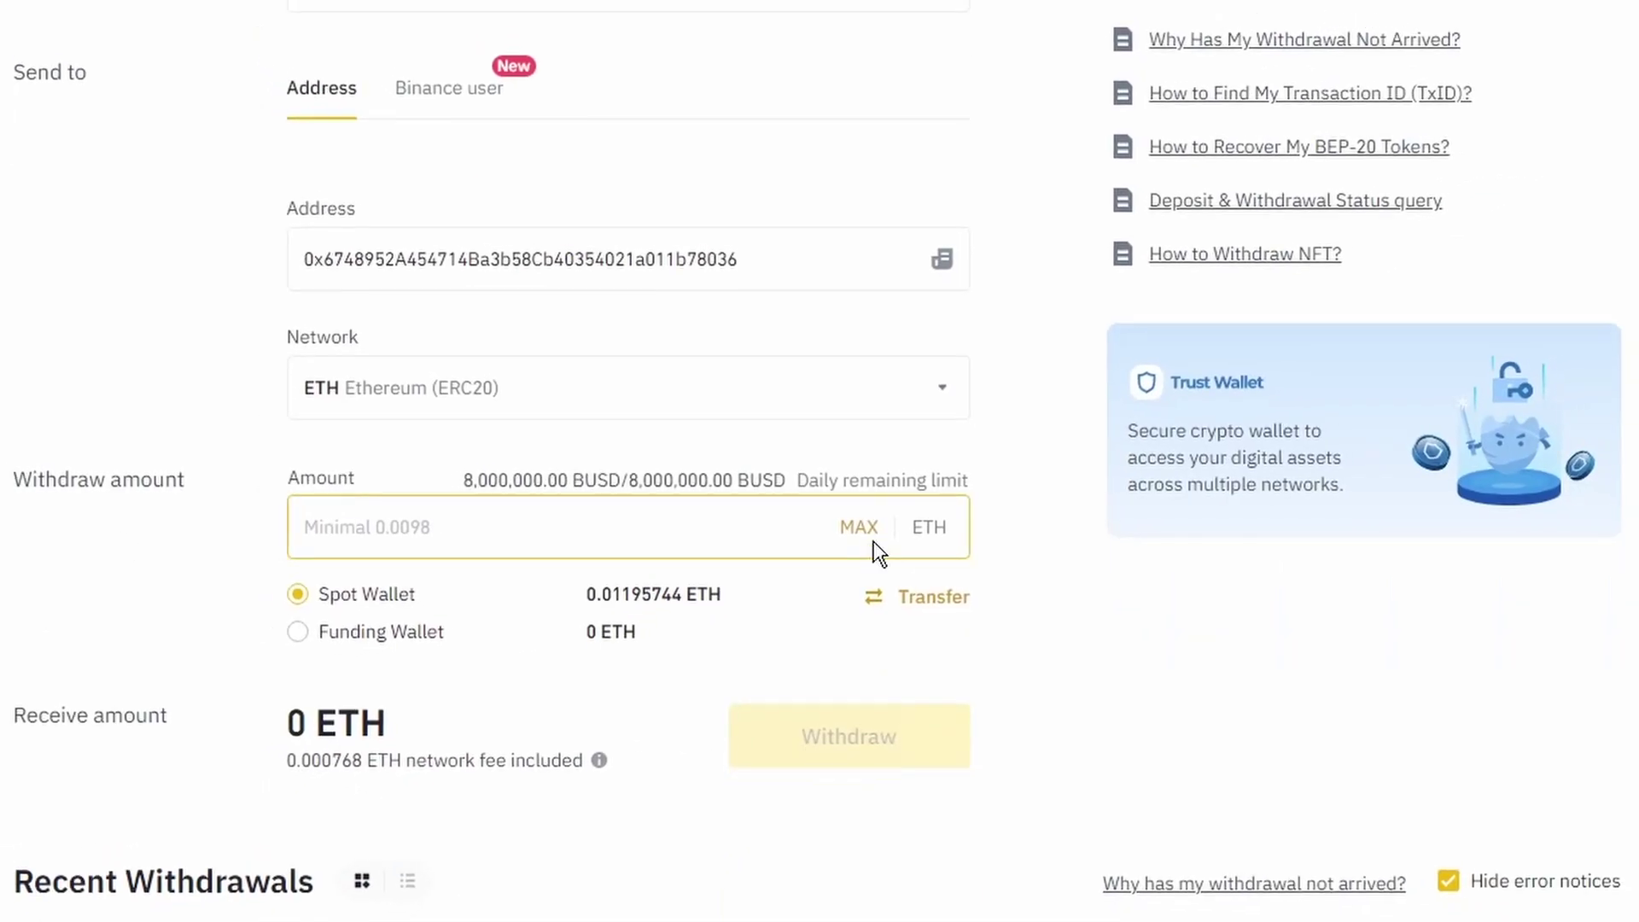
left_click(862, 712)
left_click(850, 528)
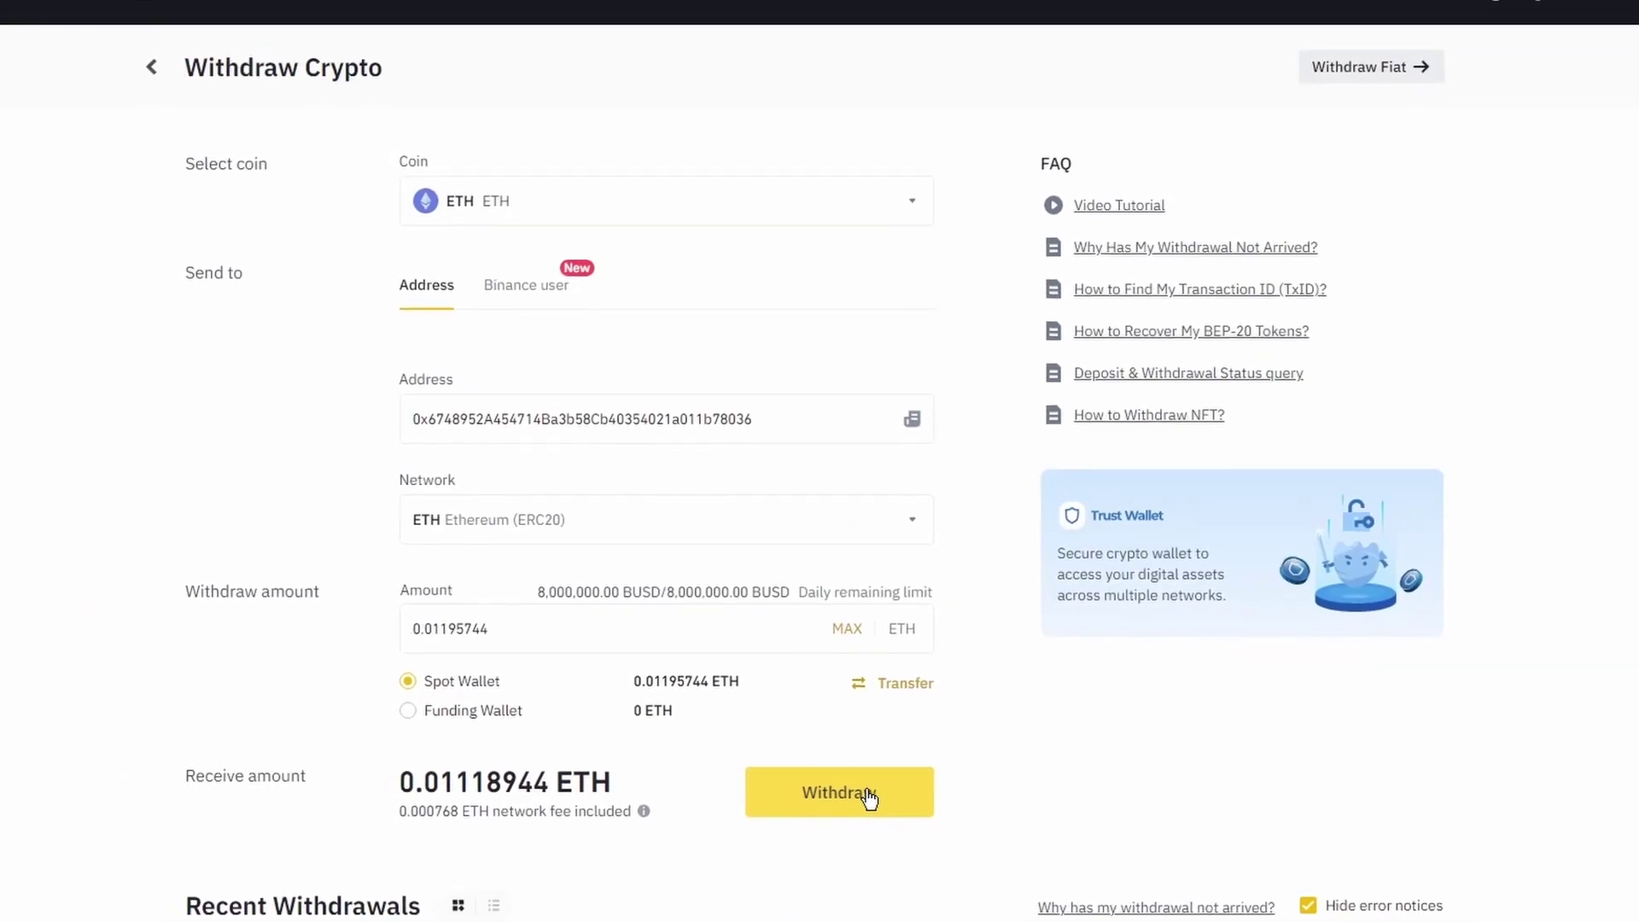
left_click(905, 807)
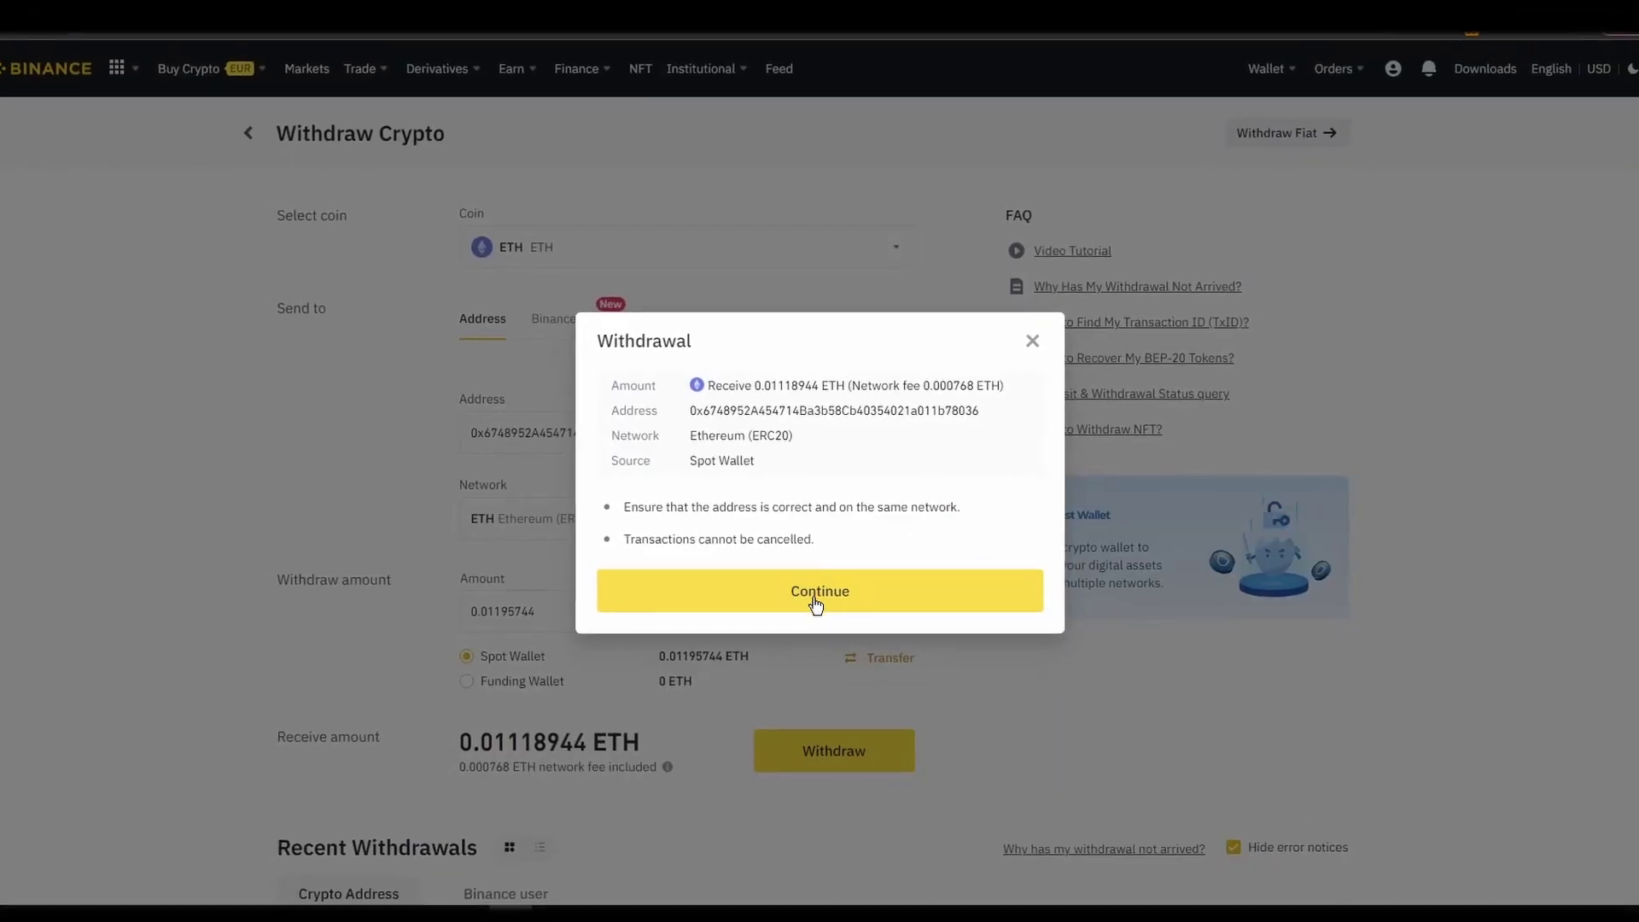
left_click(816, 603)
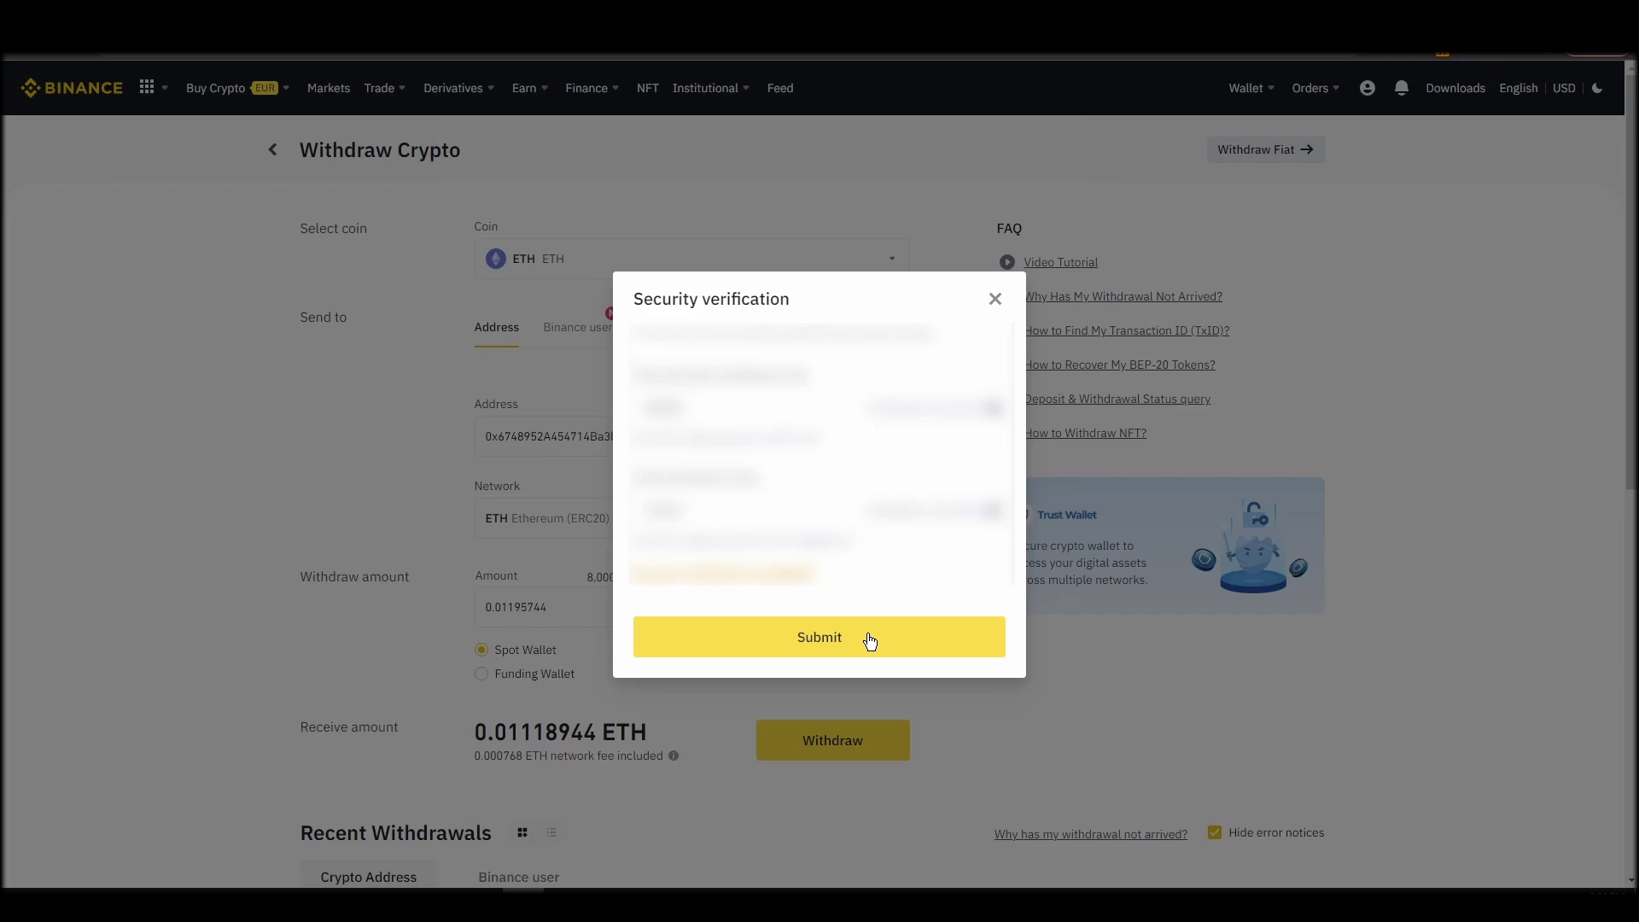
left_click(870, 642)
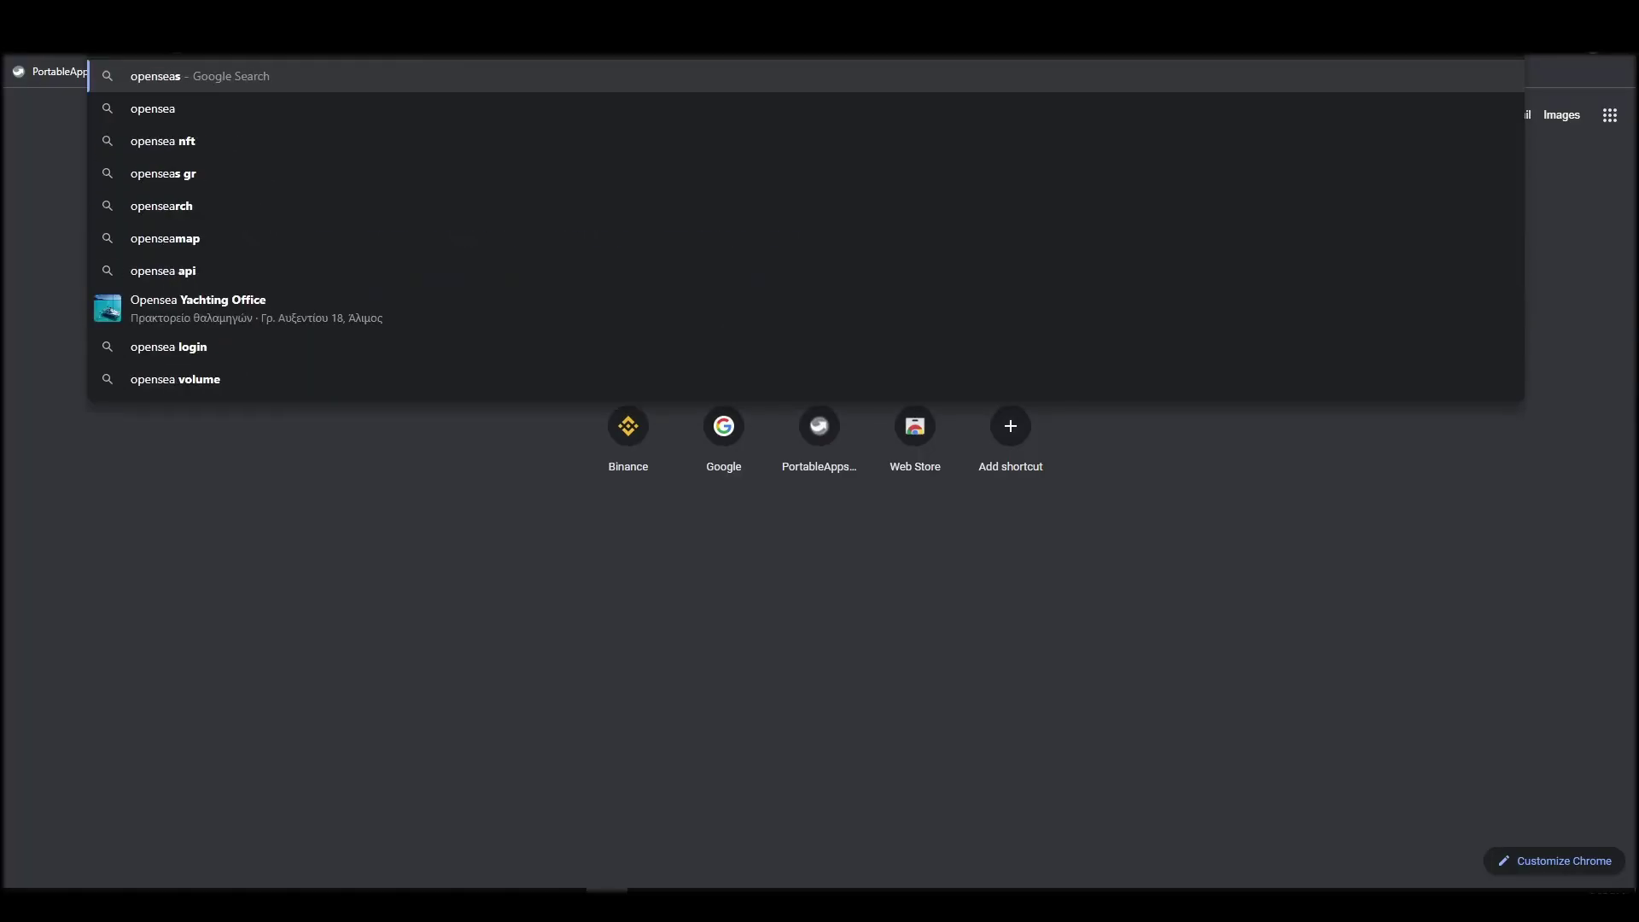
- Go to opensea.io and connect MetaMask Account 1 to the site
key("Return")
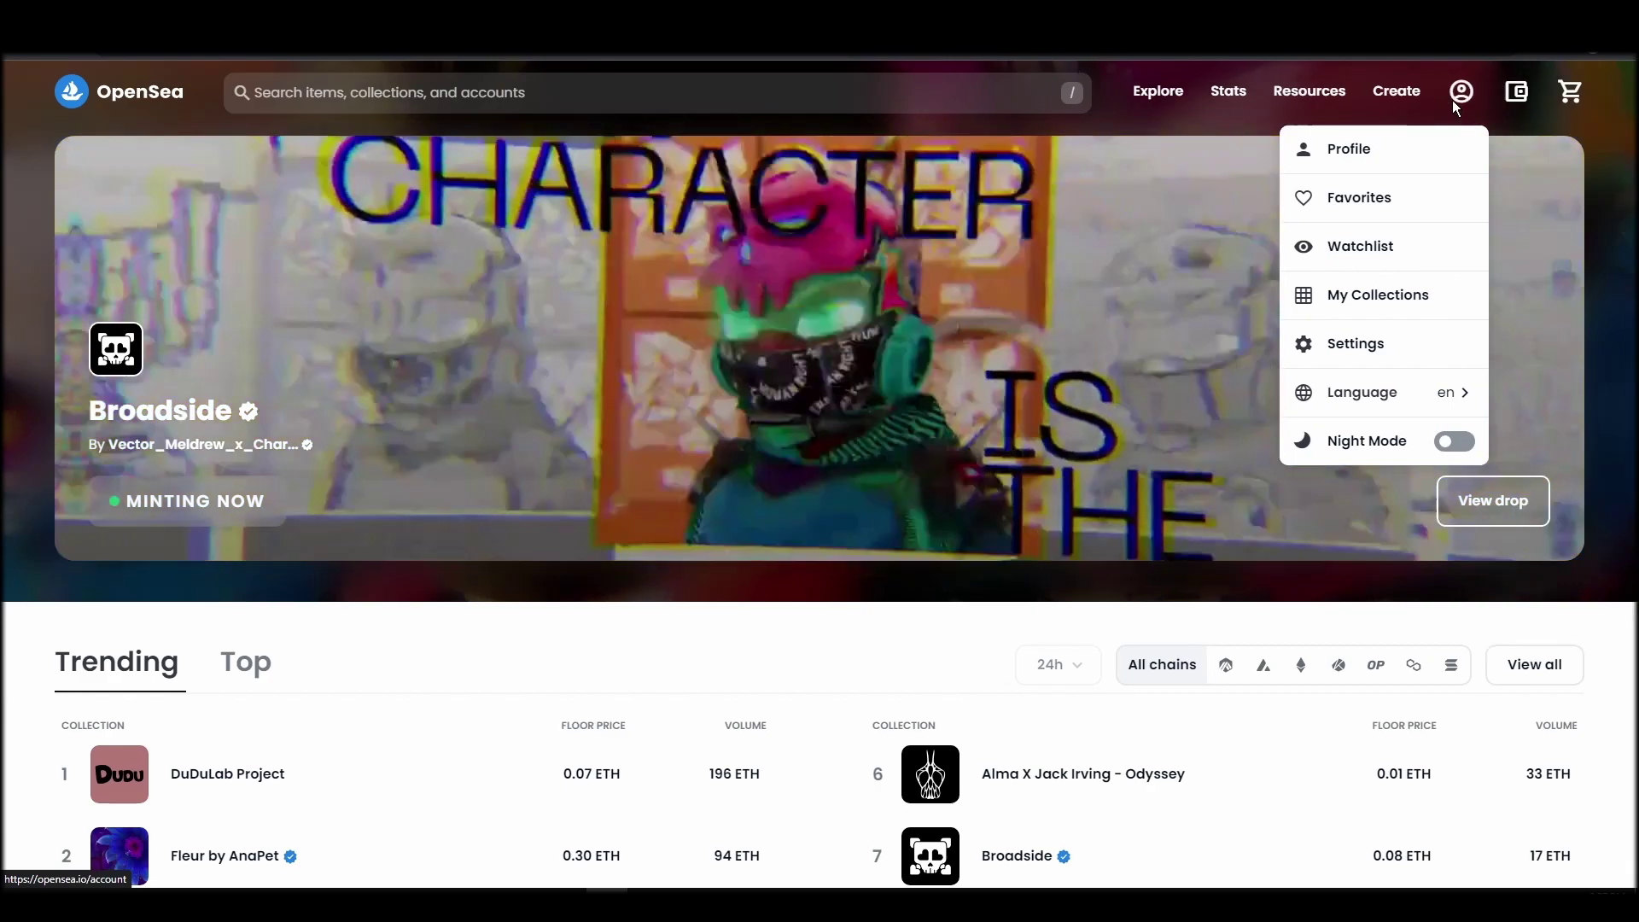
left_click(1452, 99)
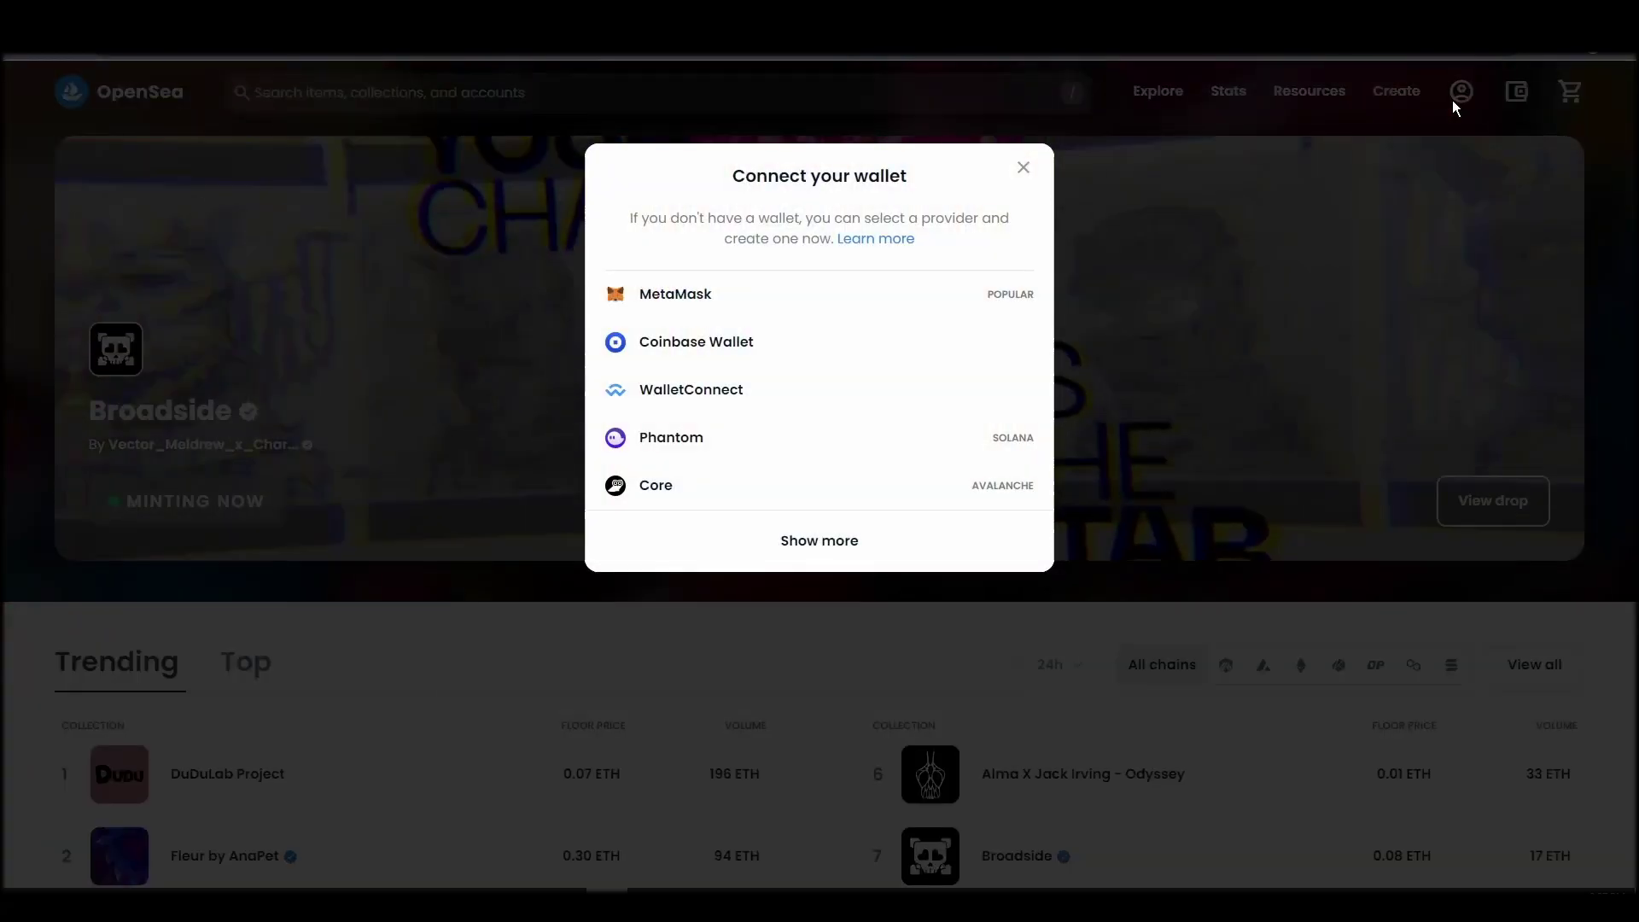
left_click(717, 293)
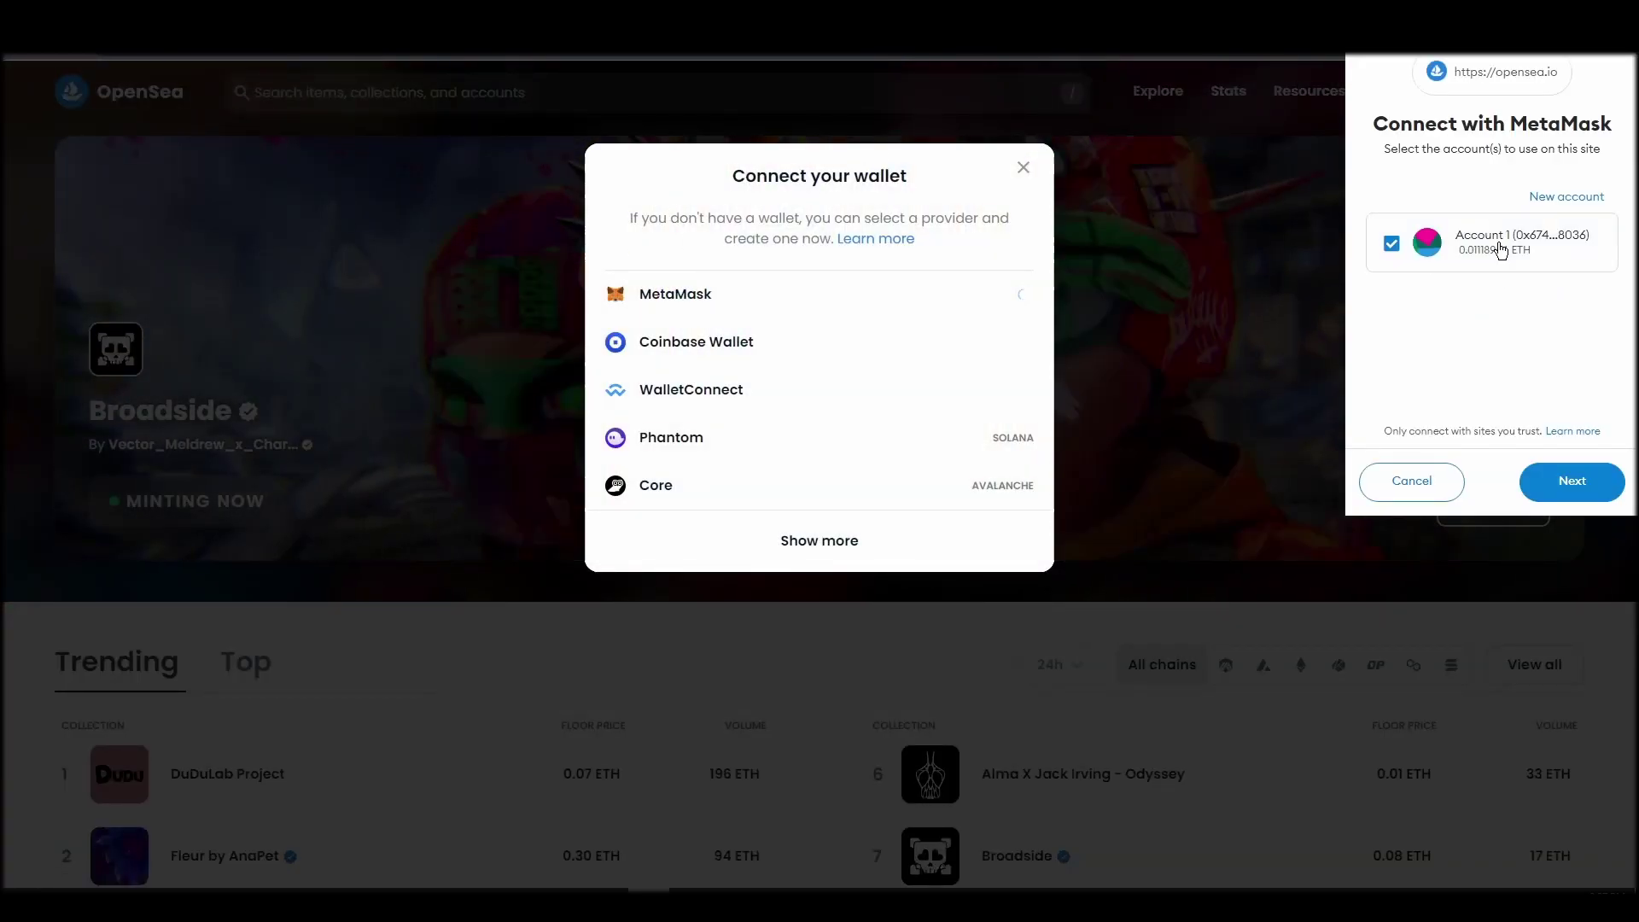
left_click(1579, 479)
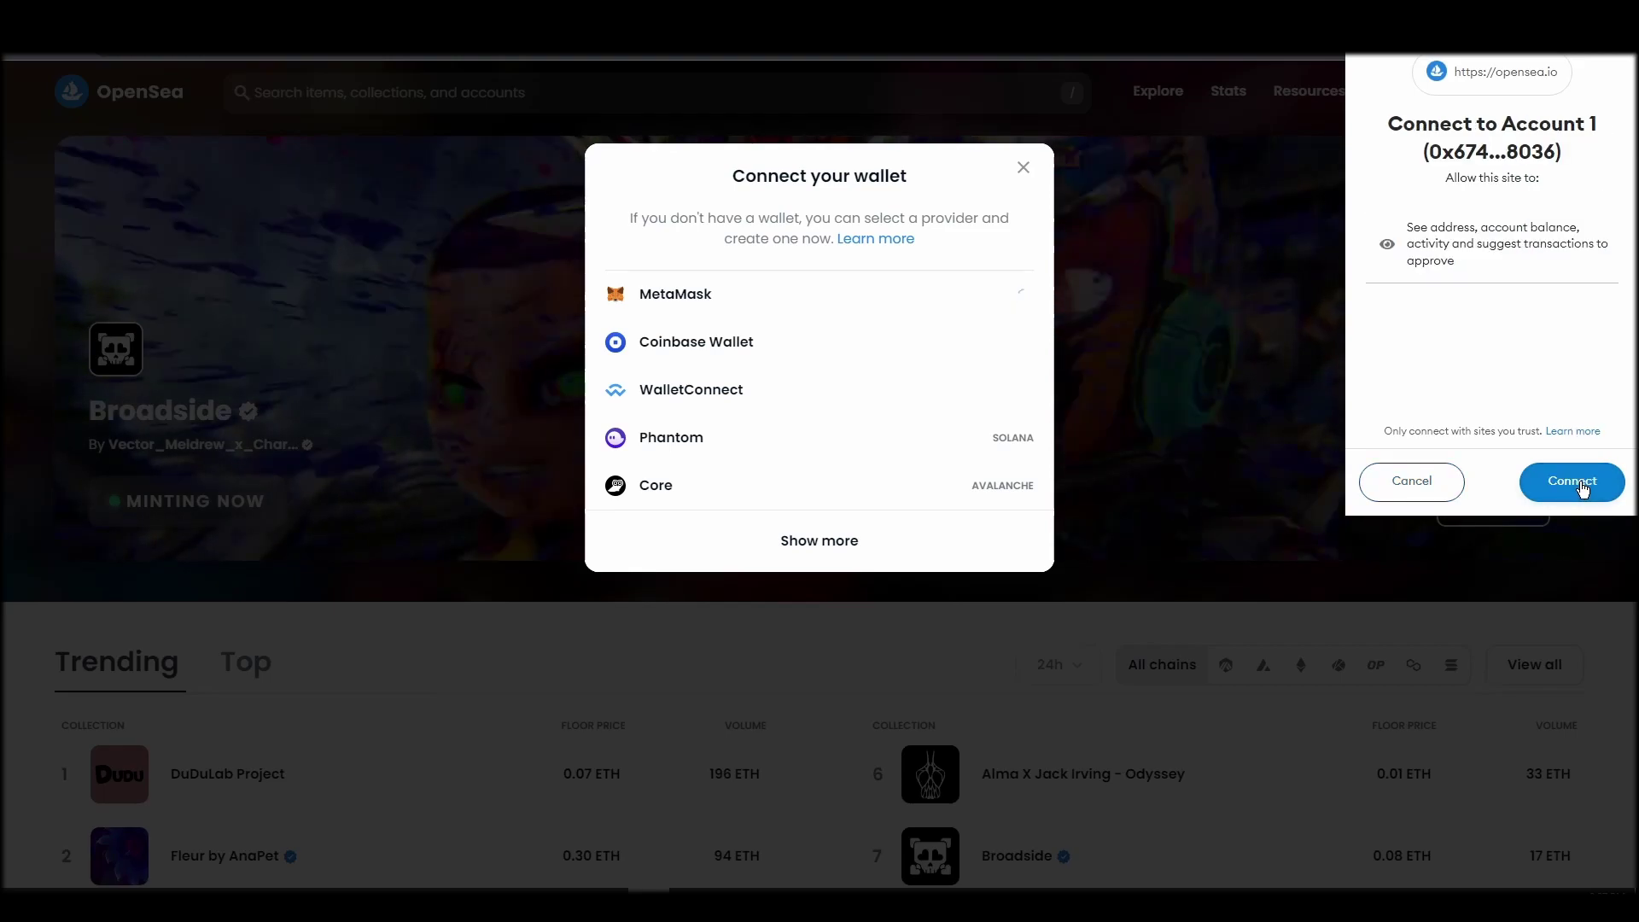
left_click(1580, 481)
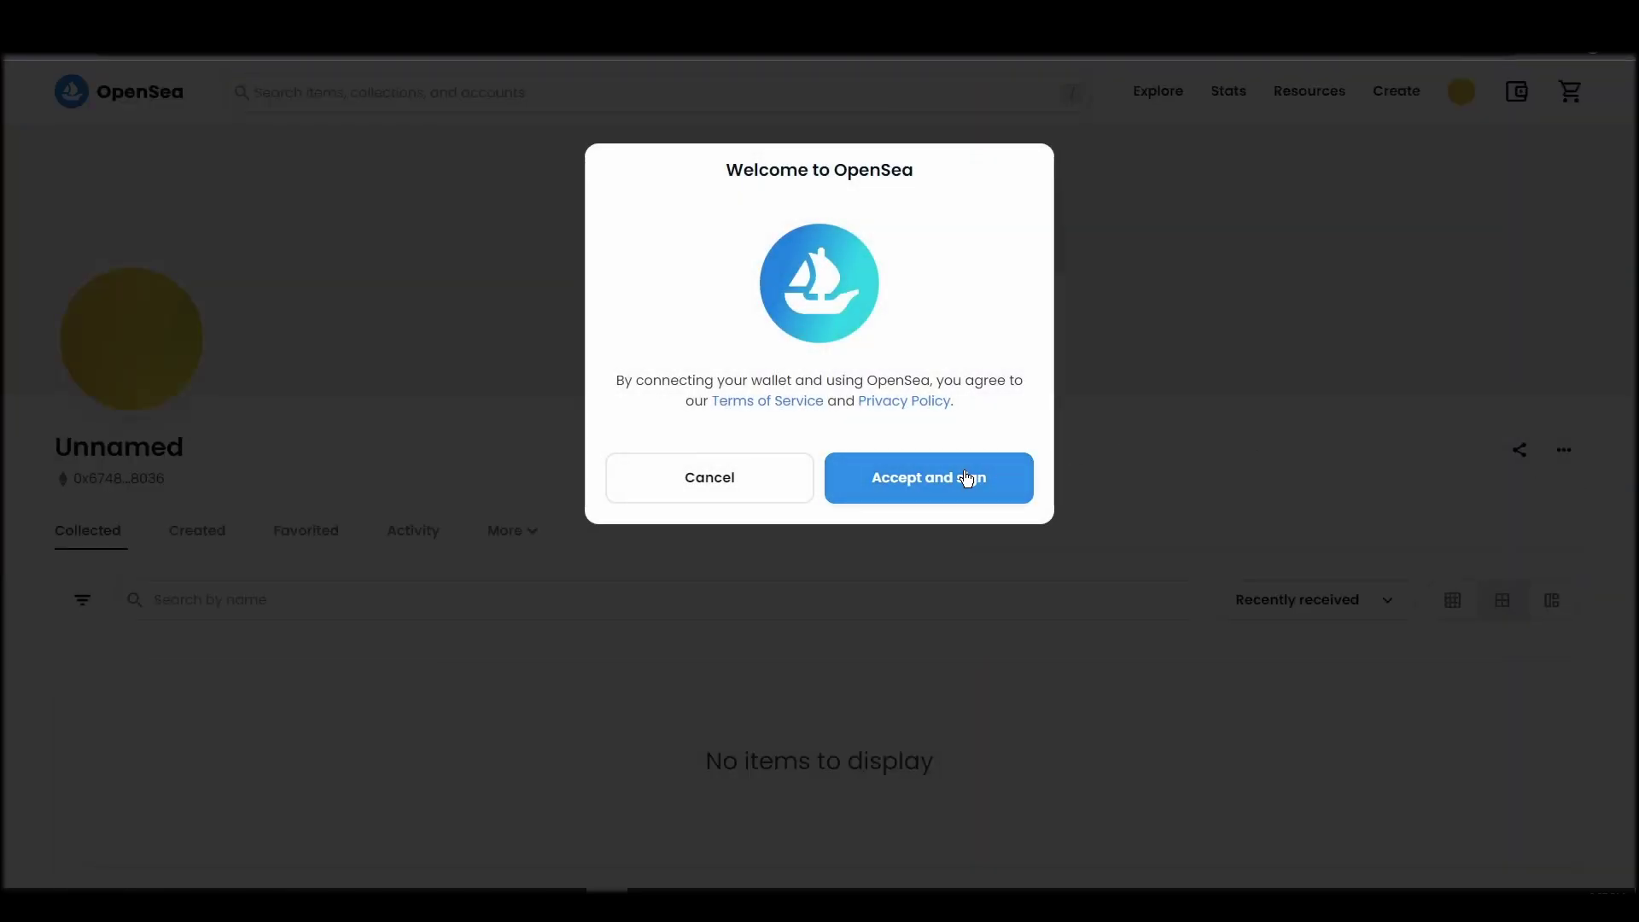
- Accept OpenSea's terms and sign the welcome message in MetaMask
left_click(967, 478)
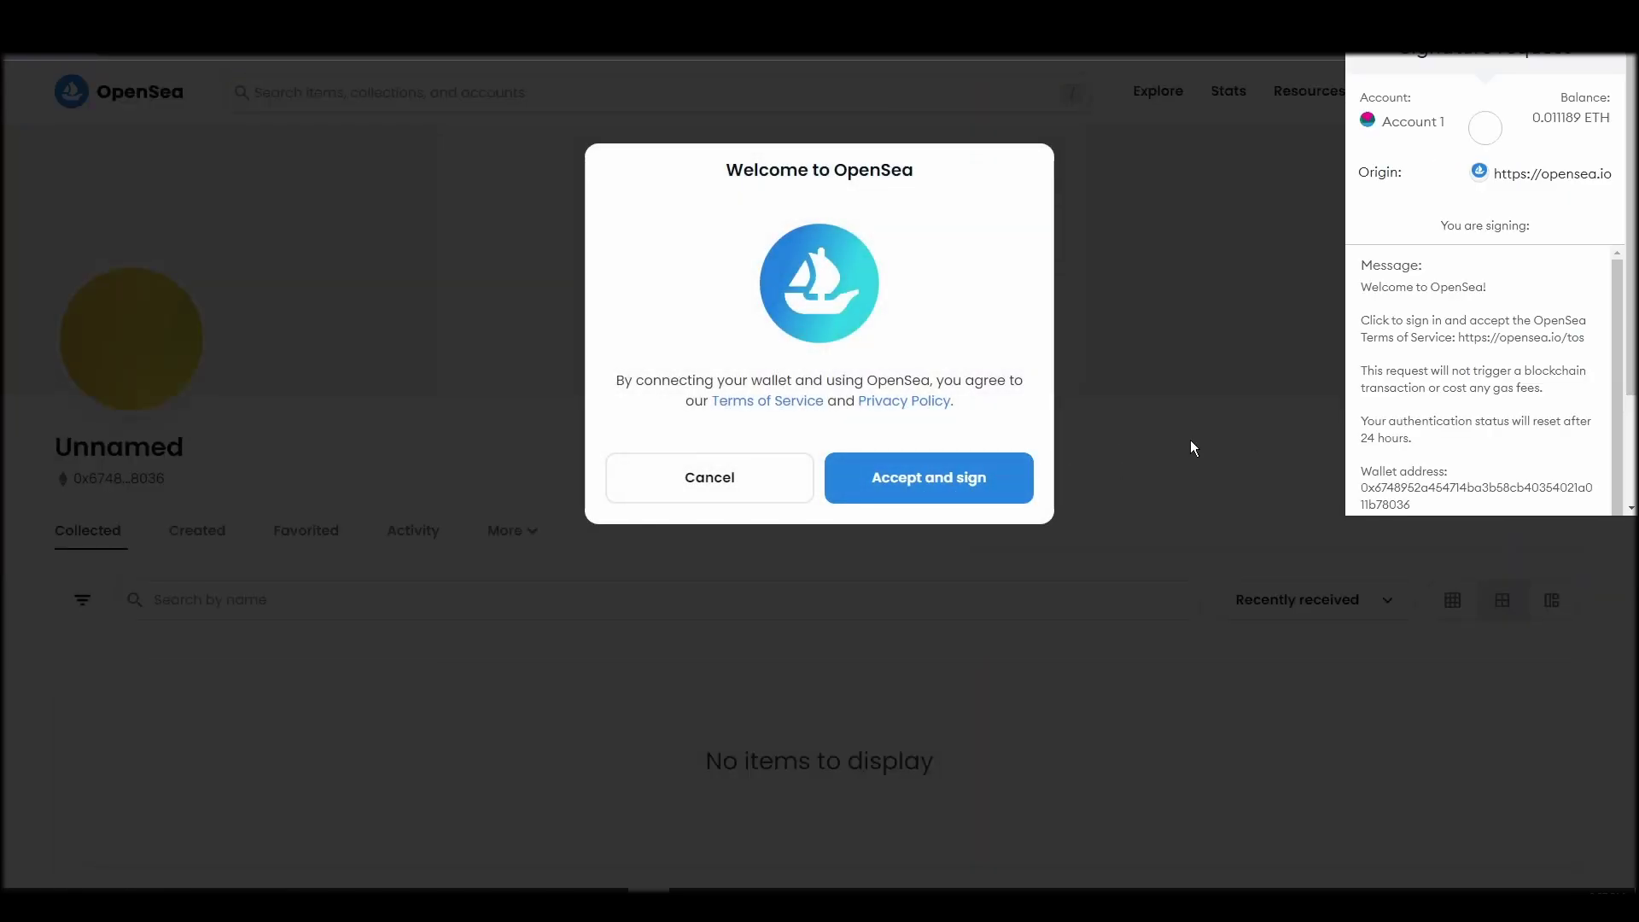
scroll(1543, 380, "down", 5)
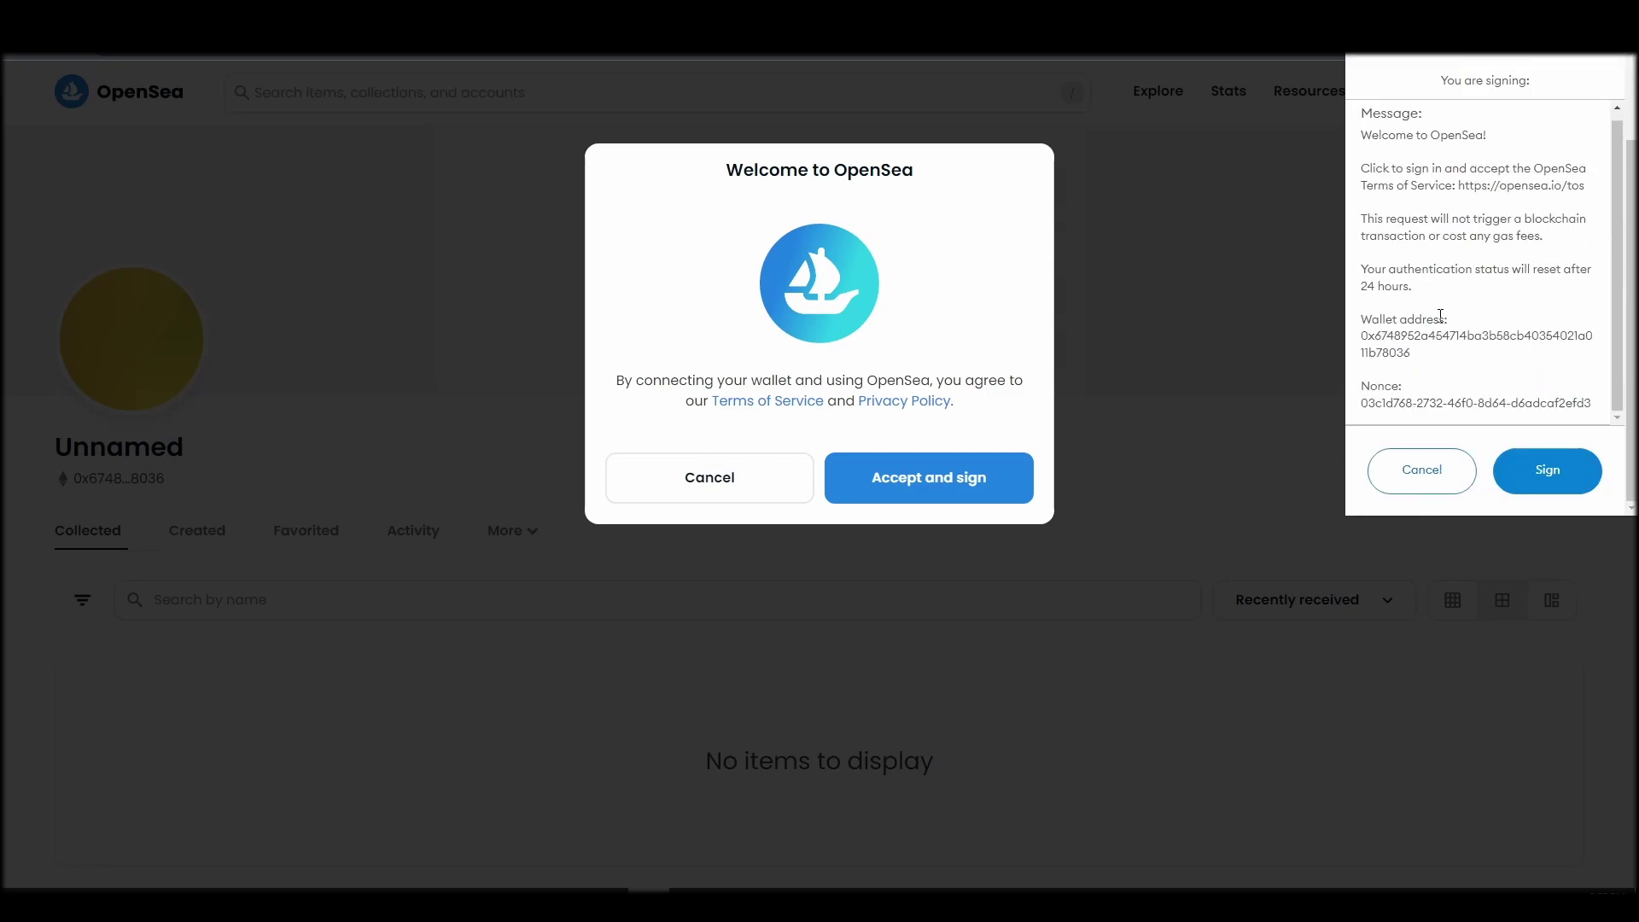
left_click(1548, 470)
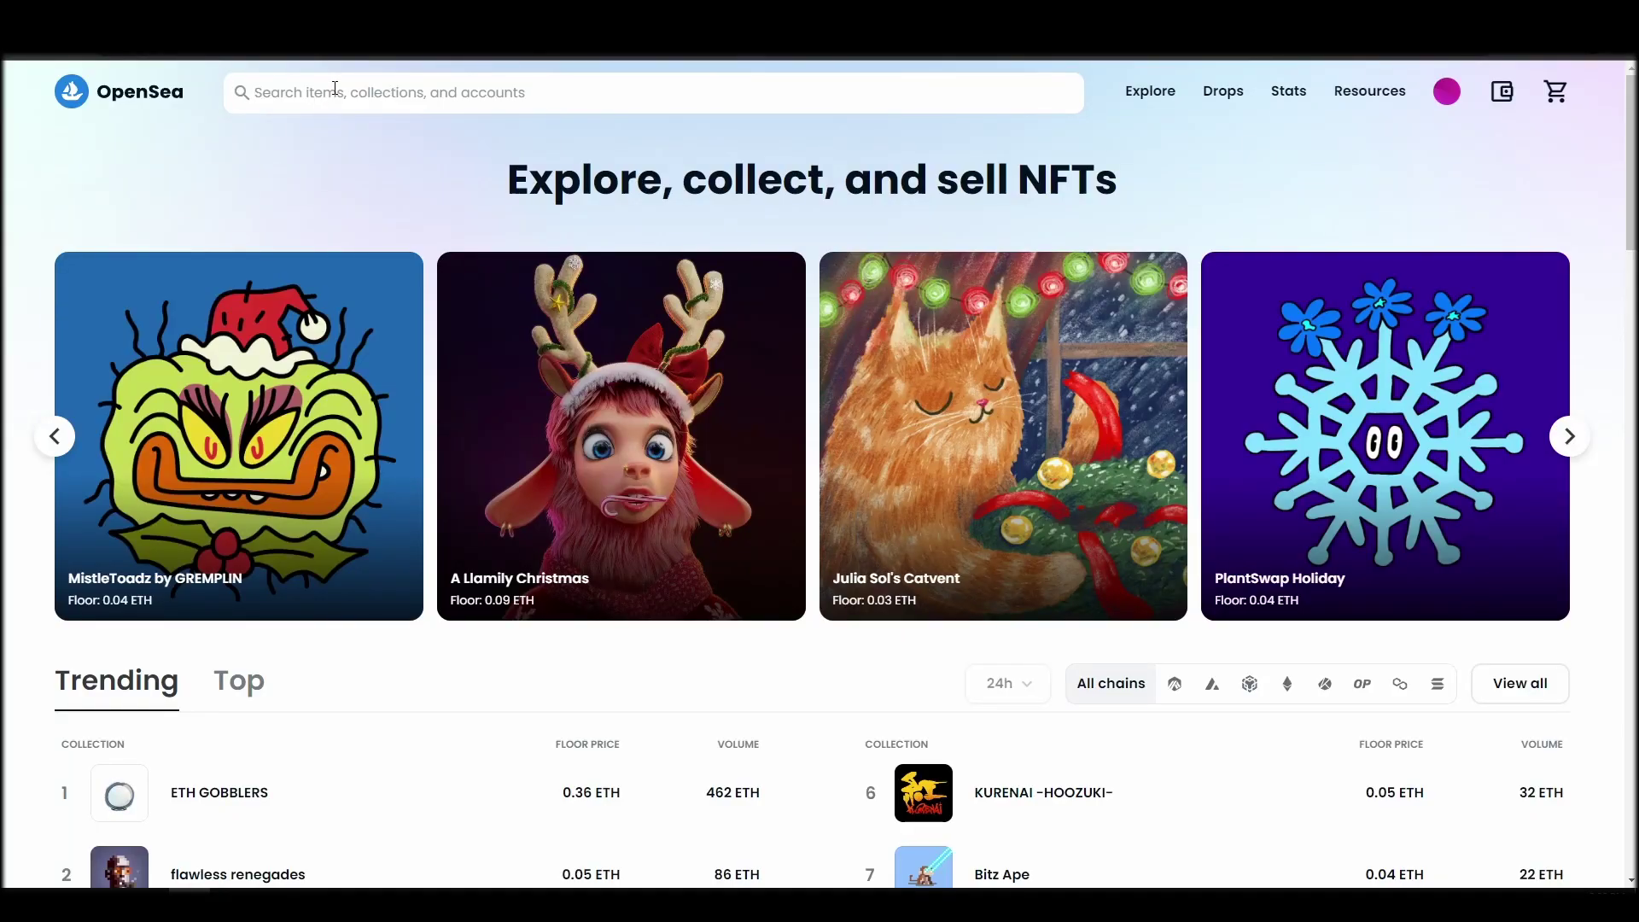
- Open the Dope Wars collection and scroll its items to open Gear #6349
type("Wars")
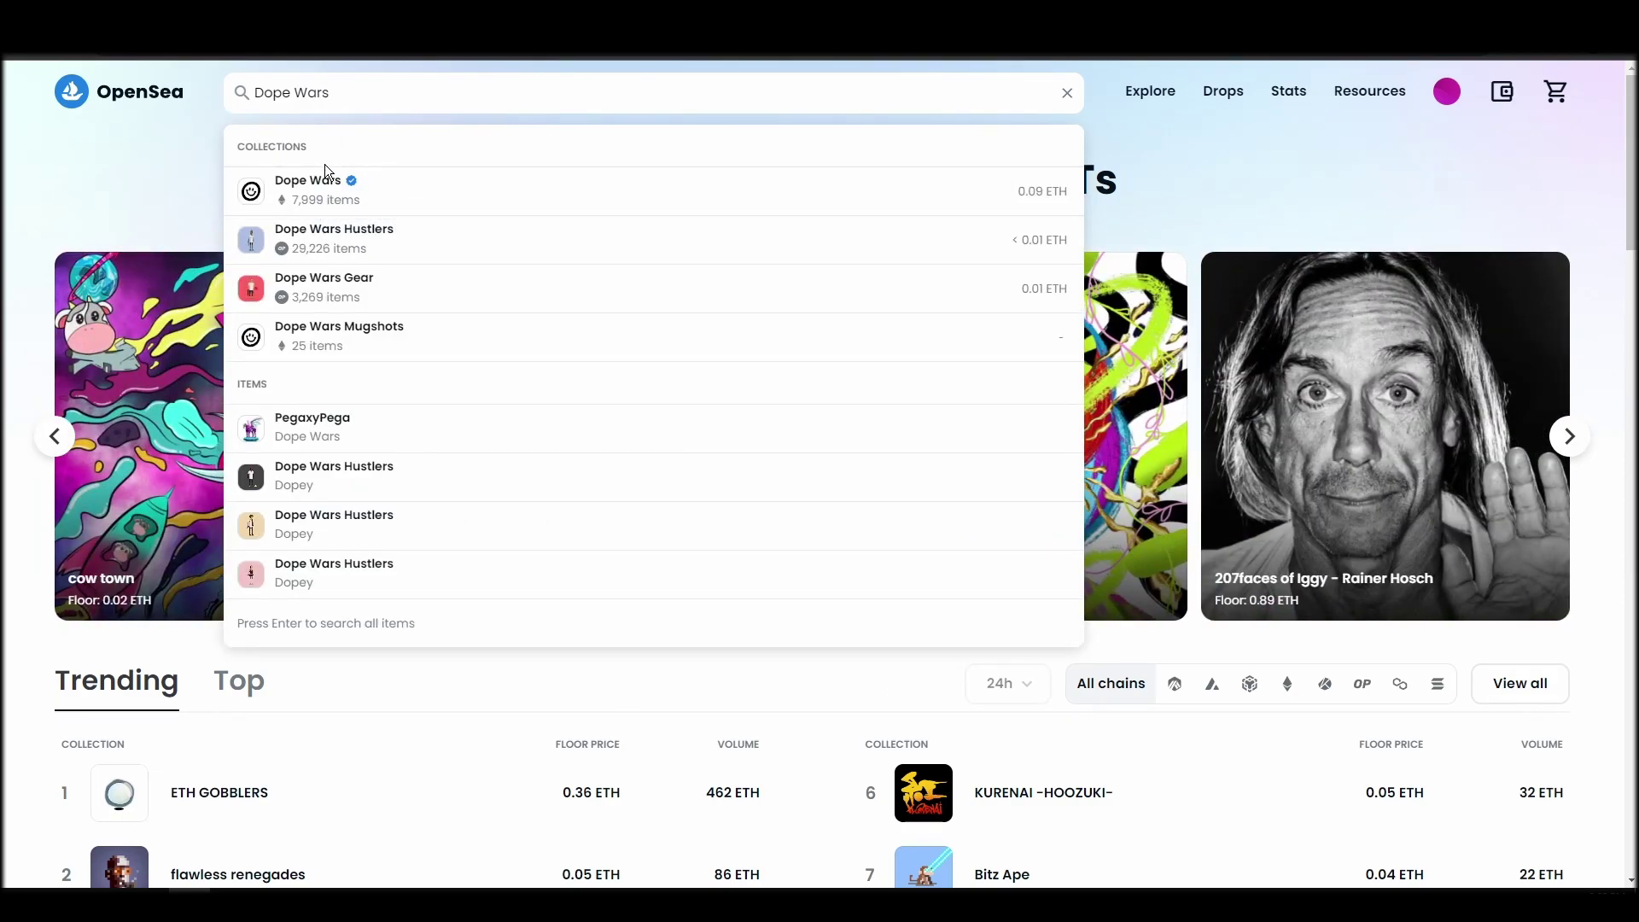
left_click(314, 196)
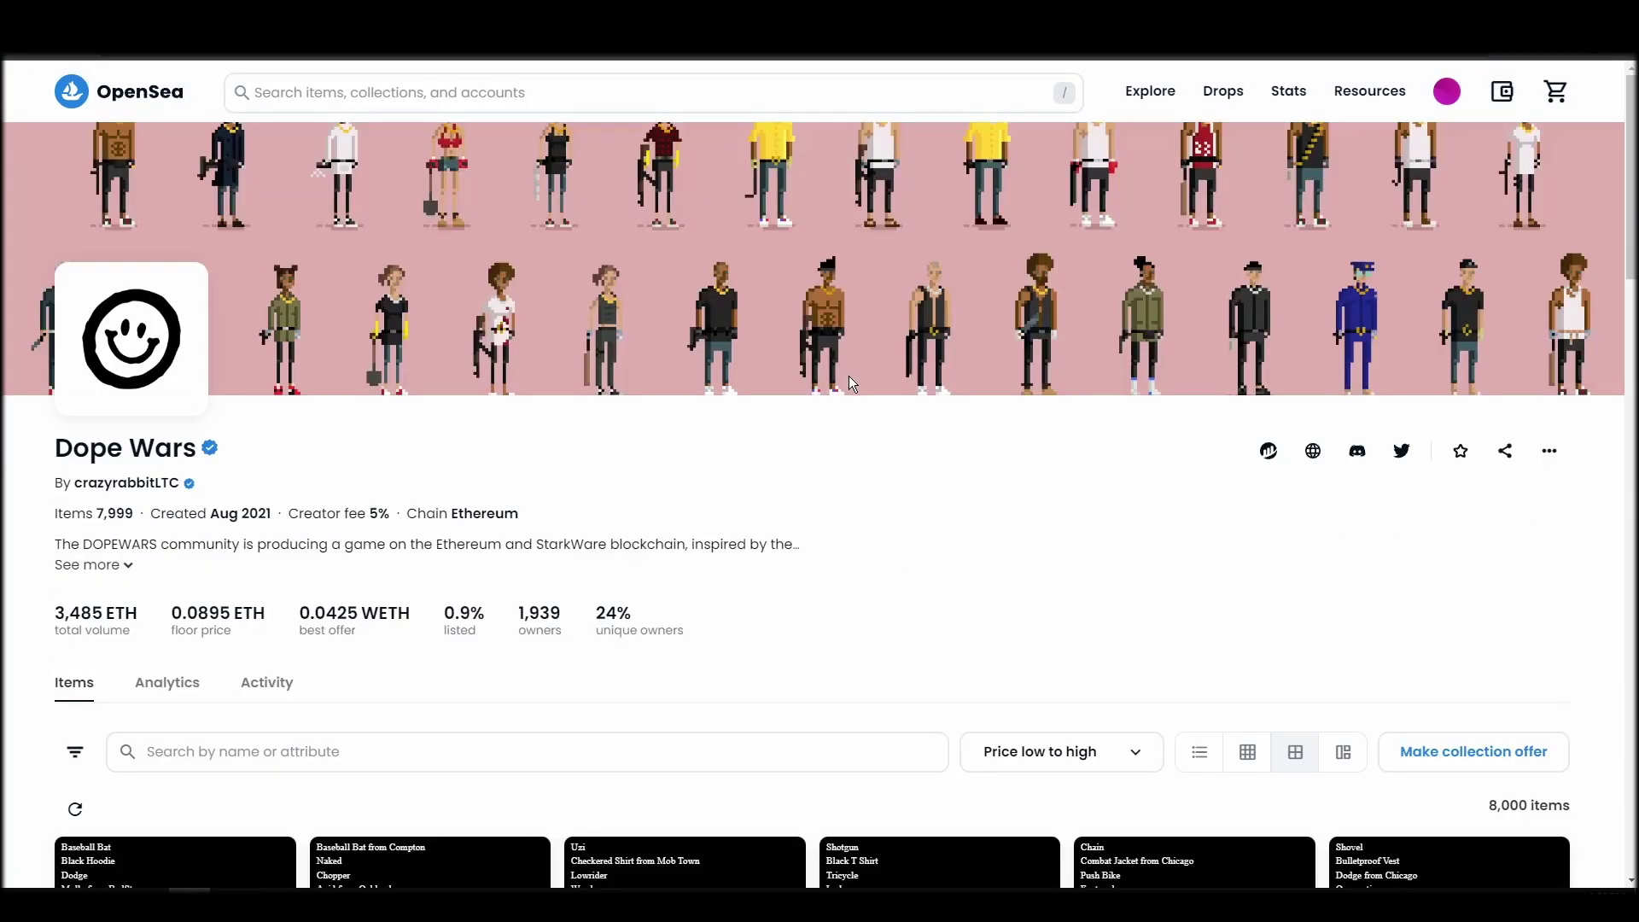
scroll(824, 410, "down", 3)
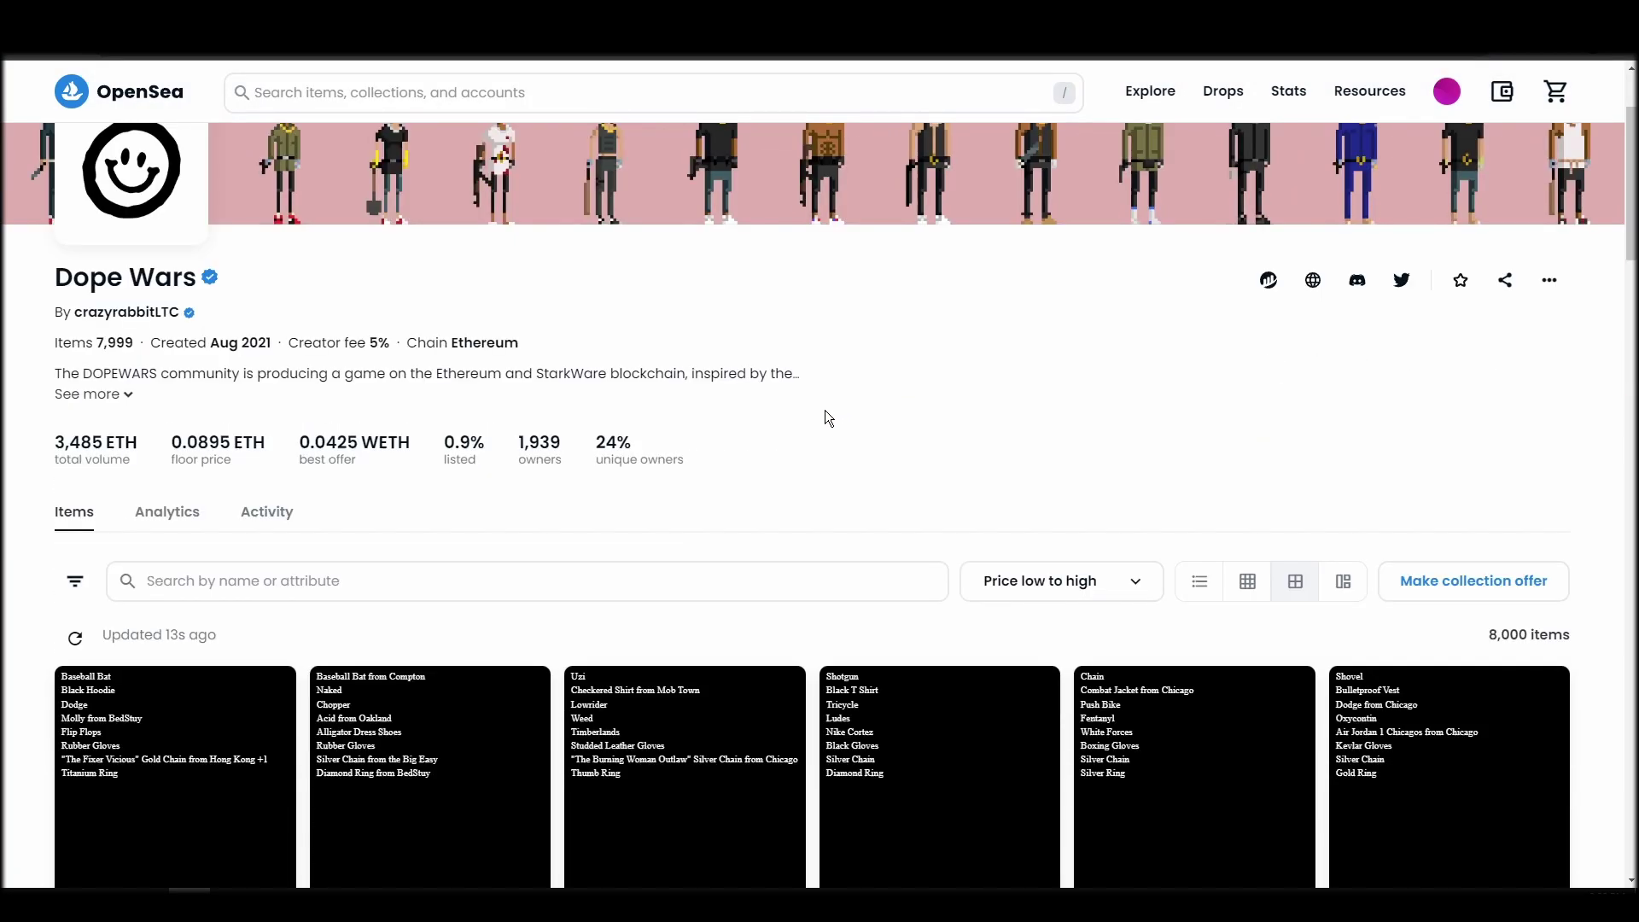
scroll(824, 417, "down", 1)
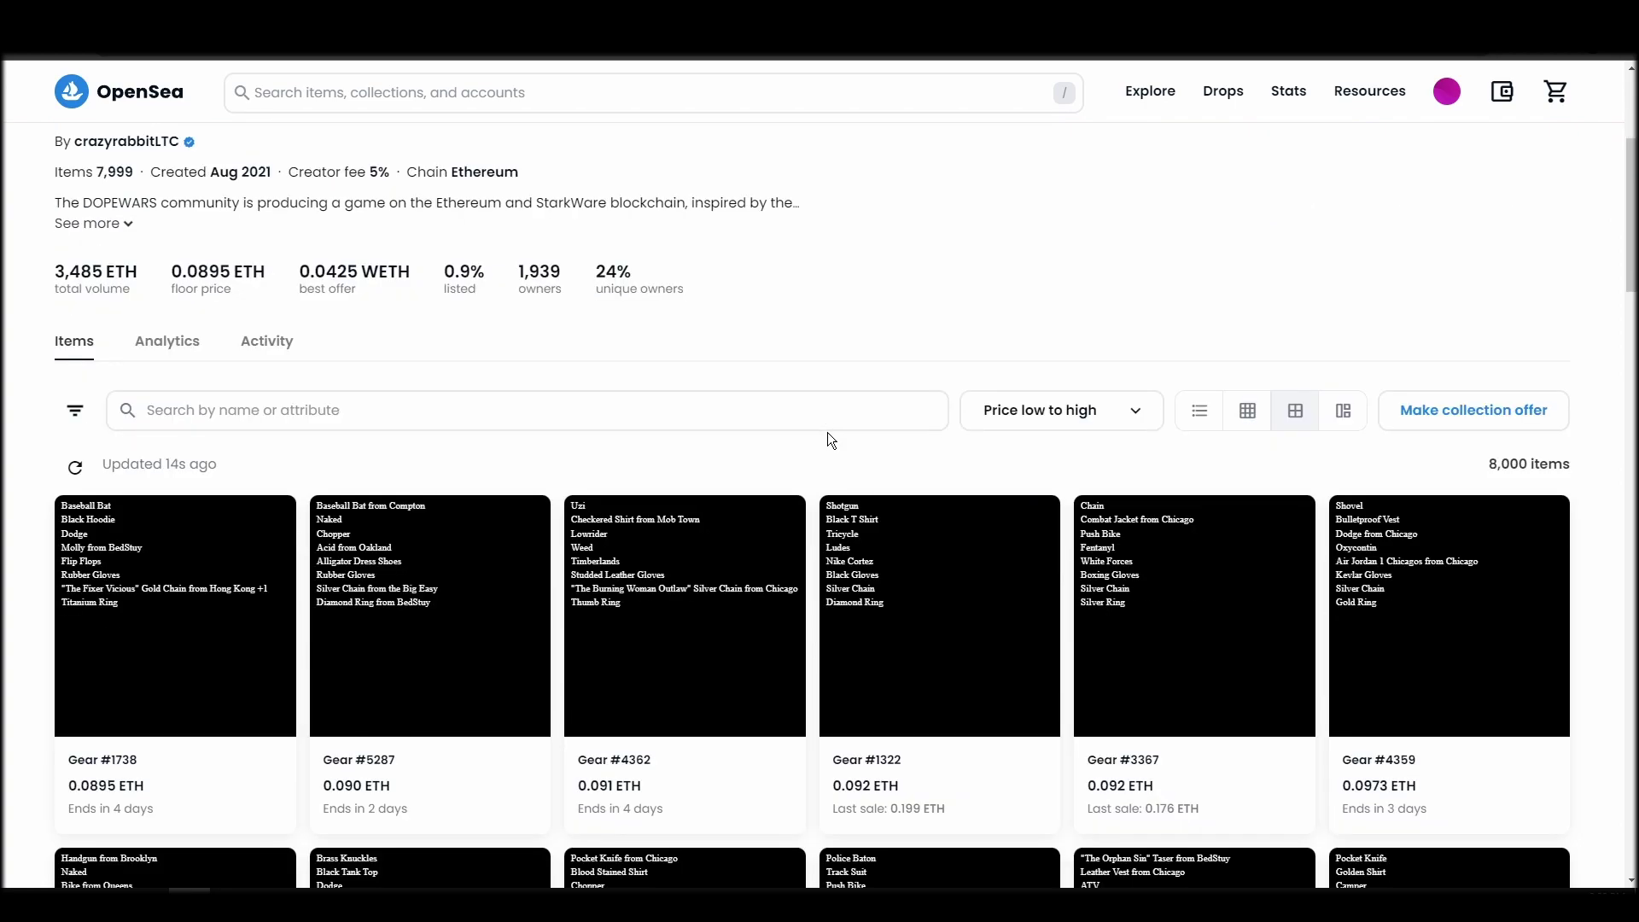
scroll(826, 414, "down", 1)
scroll(754, 457, "down", 2)
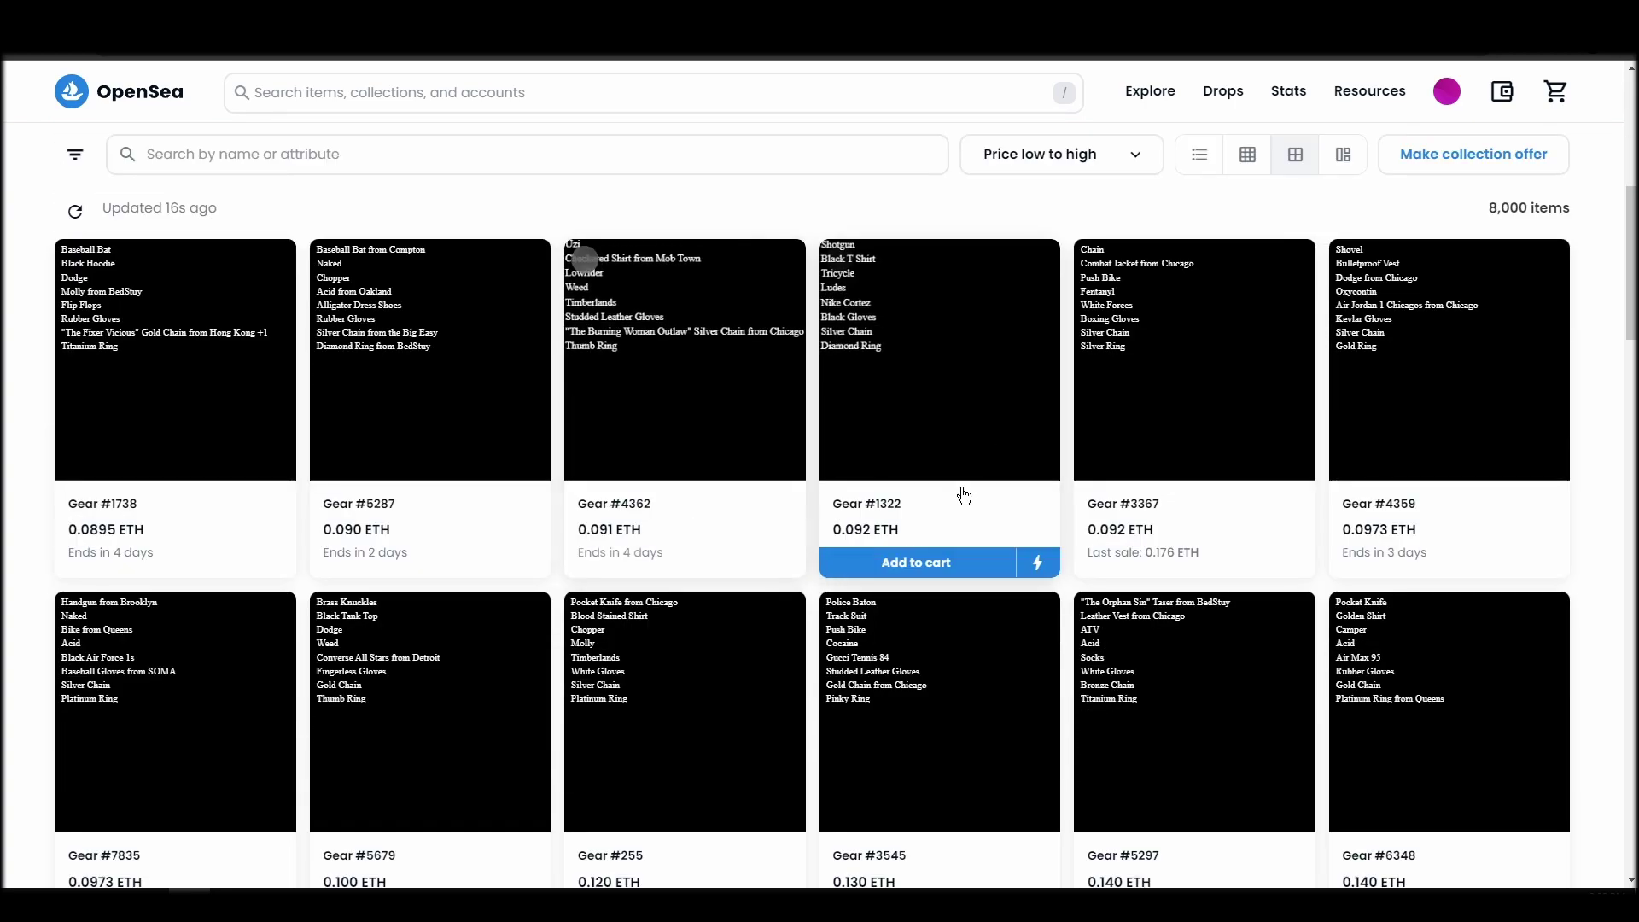
scroll(963, 494, "down", 3)
scroll(964, 469, "down", 2)
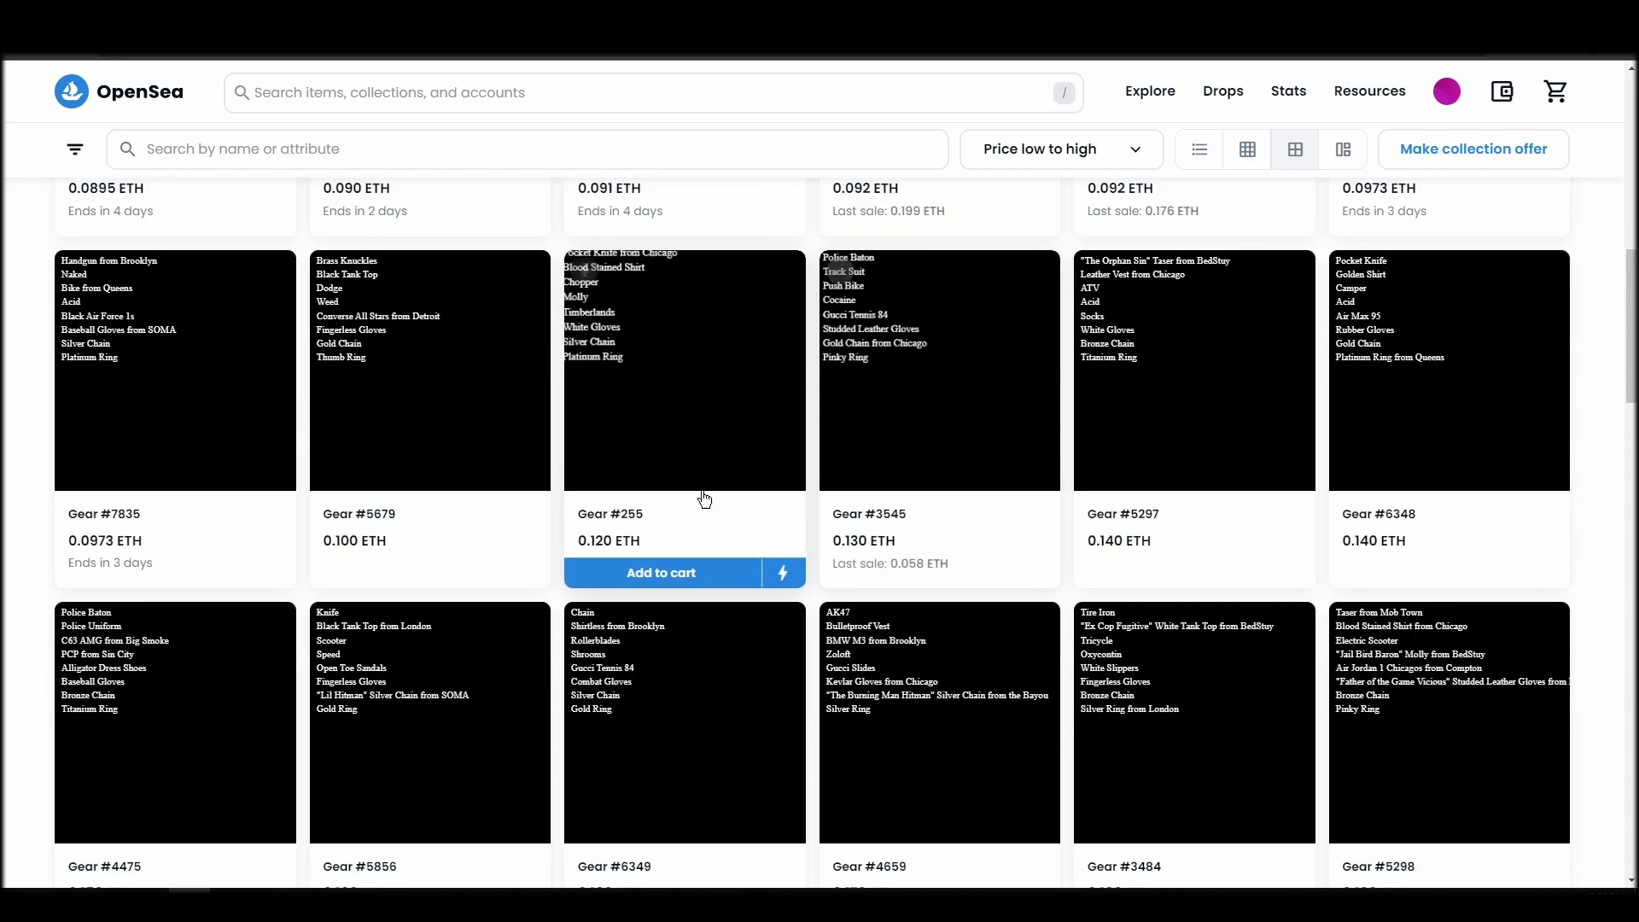
left_click(702, 567)
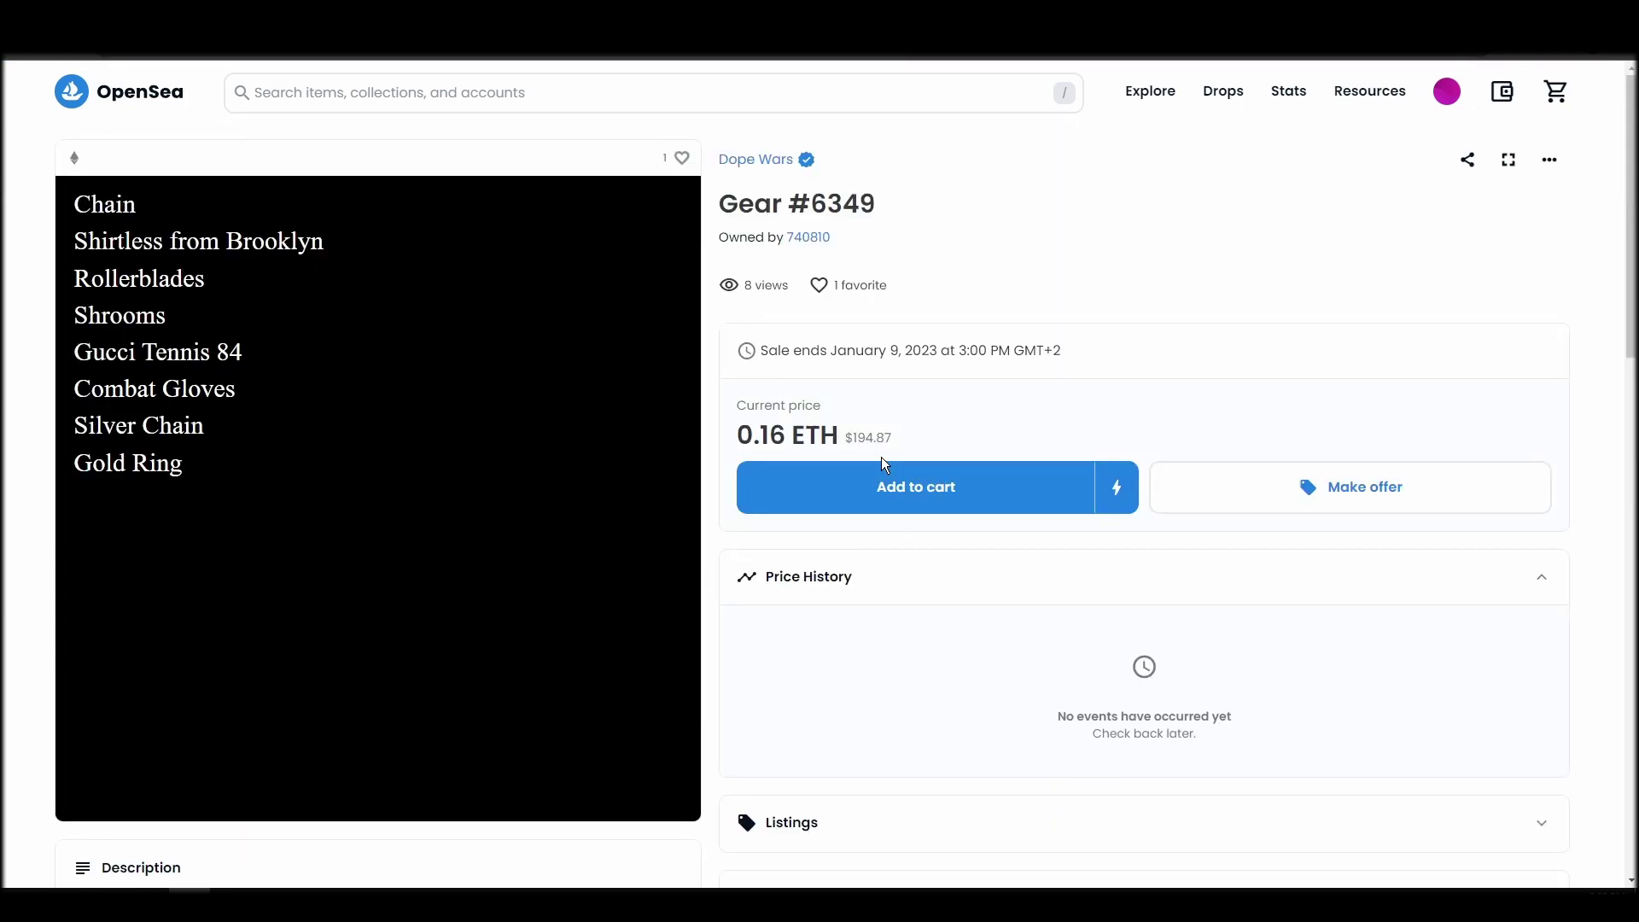
- Add Gear #6349 at 0.16 ETH to the OpenSea cart and proceed to complete the purchase
left_click(871, 506)
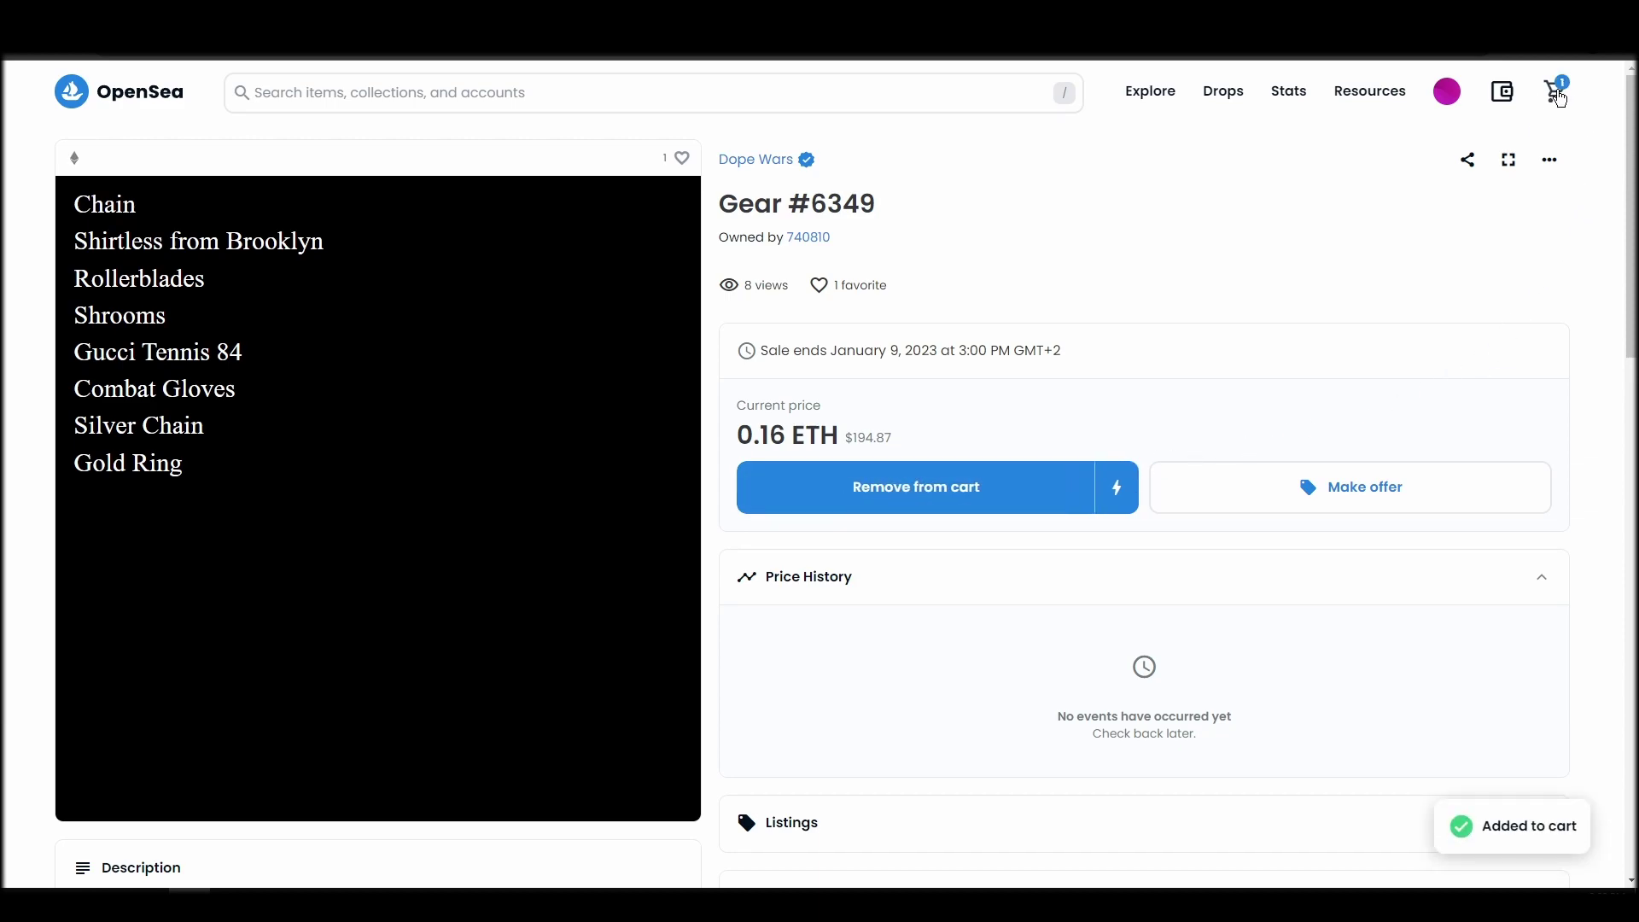
left_click(1559, 93)
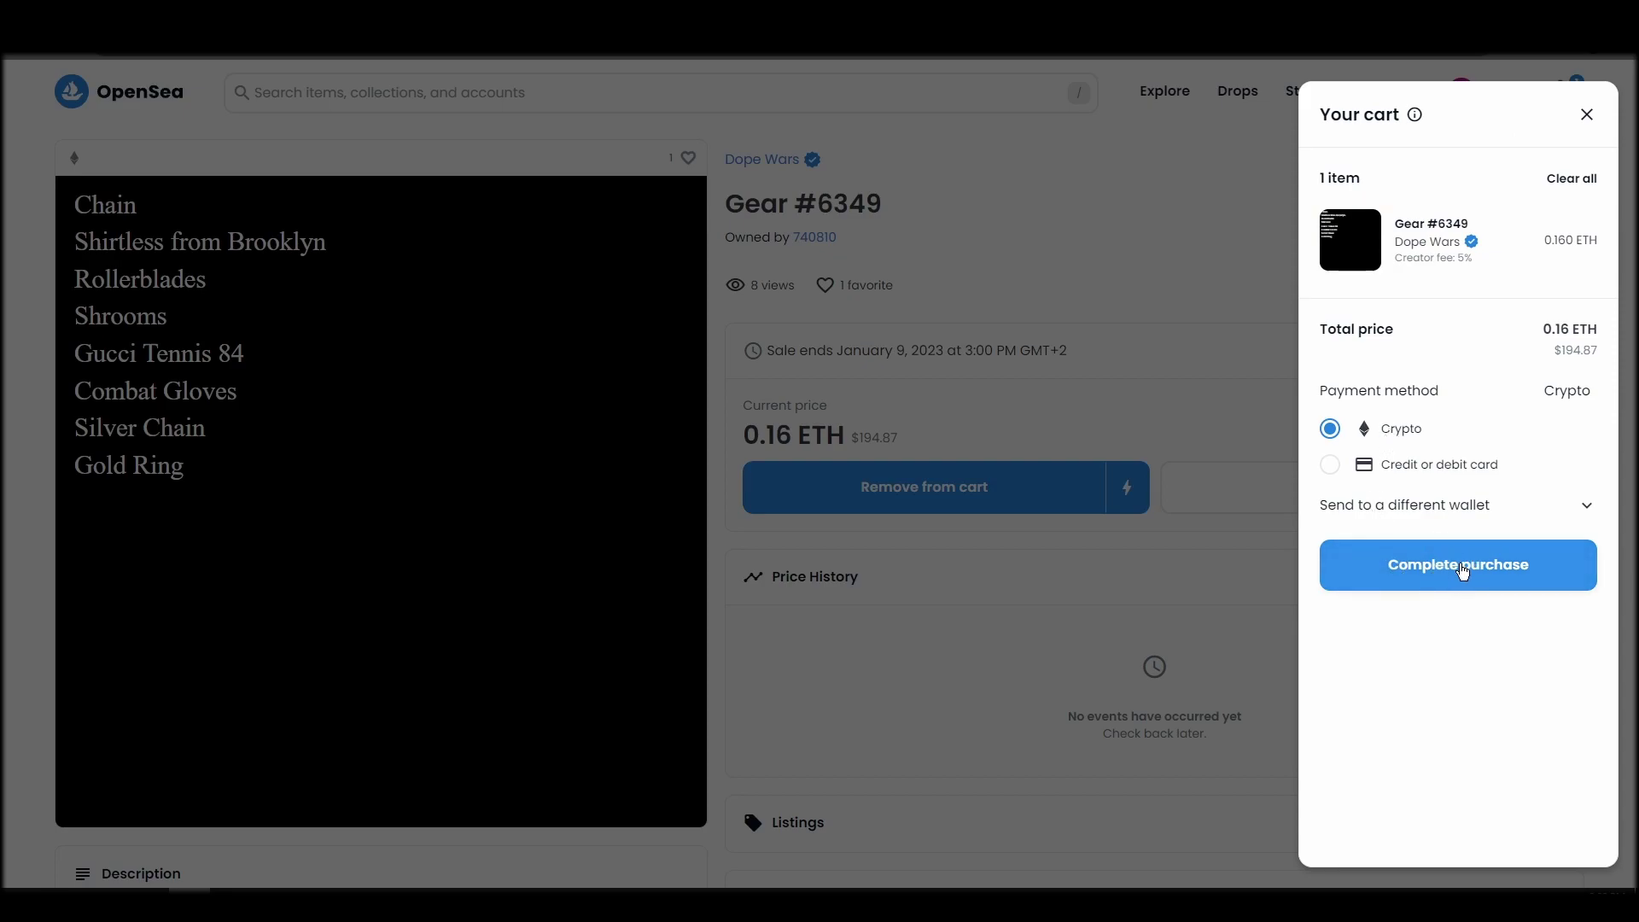
left_click(1462, 567)
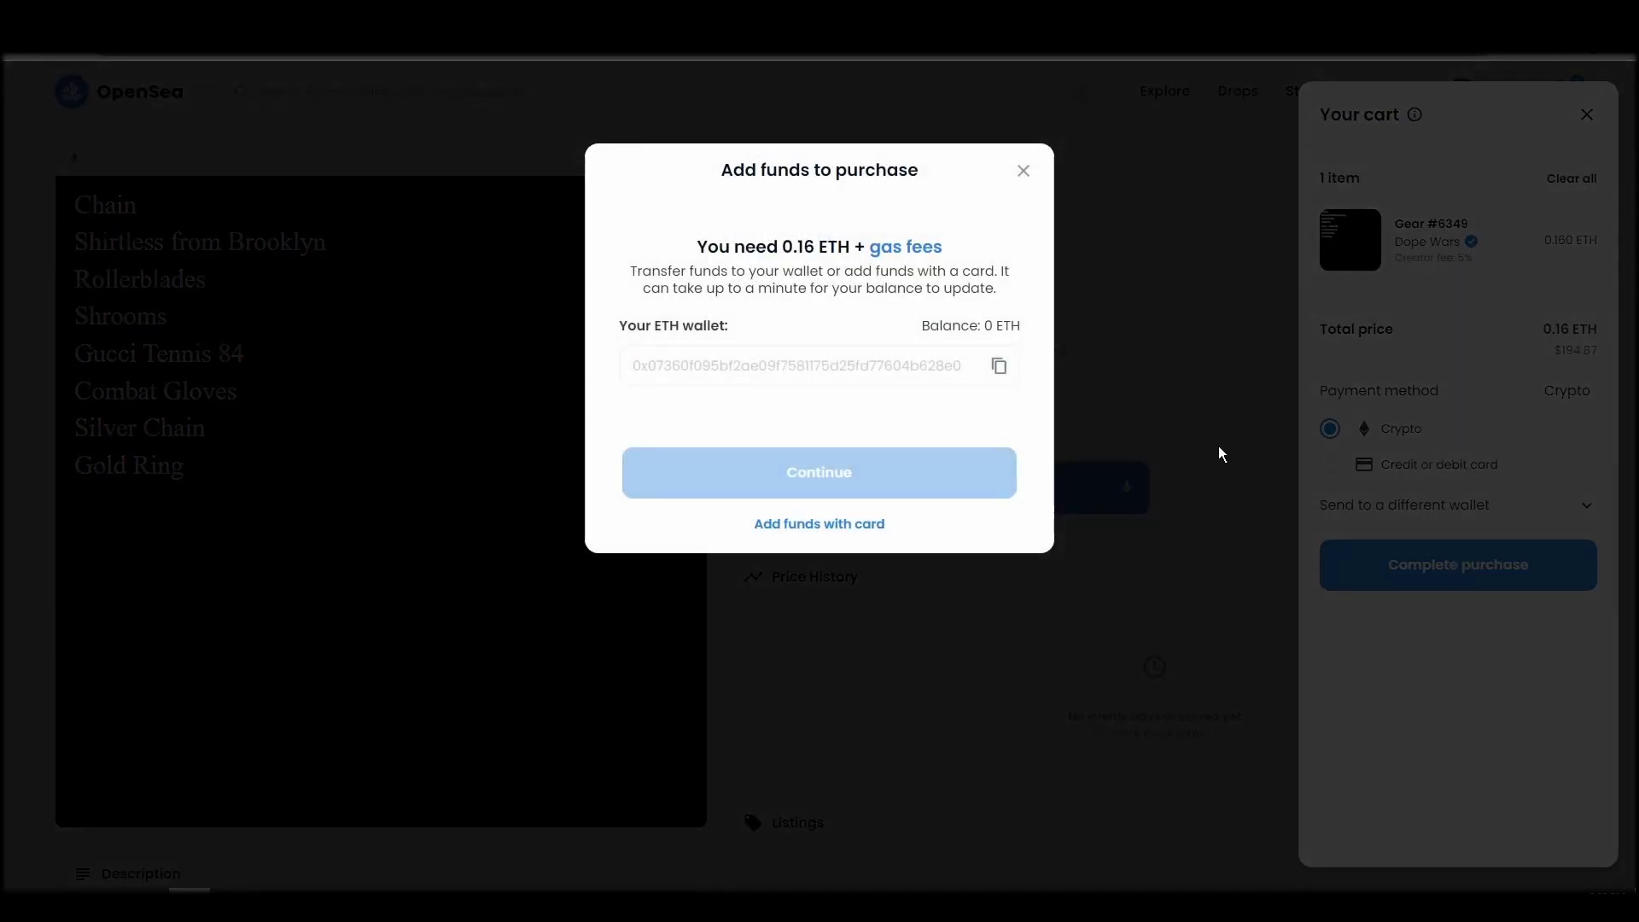